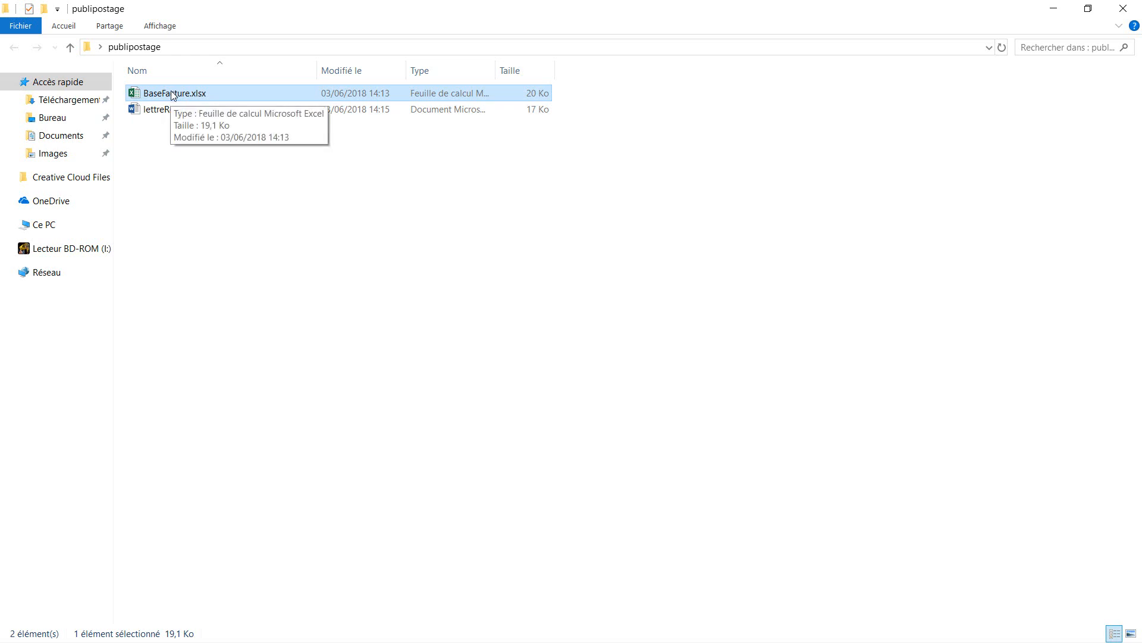
Open the BaseFacture.xlsx workbook and centre the header row of the Factures sheet.
double_click(161, 95)
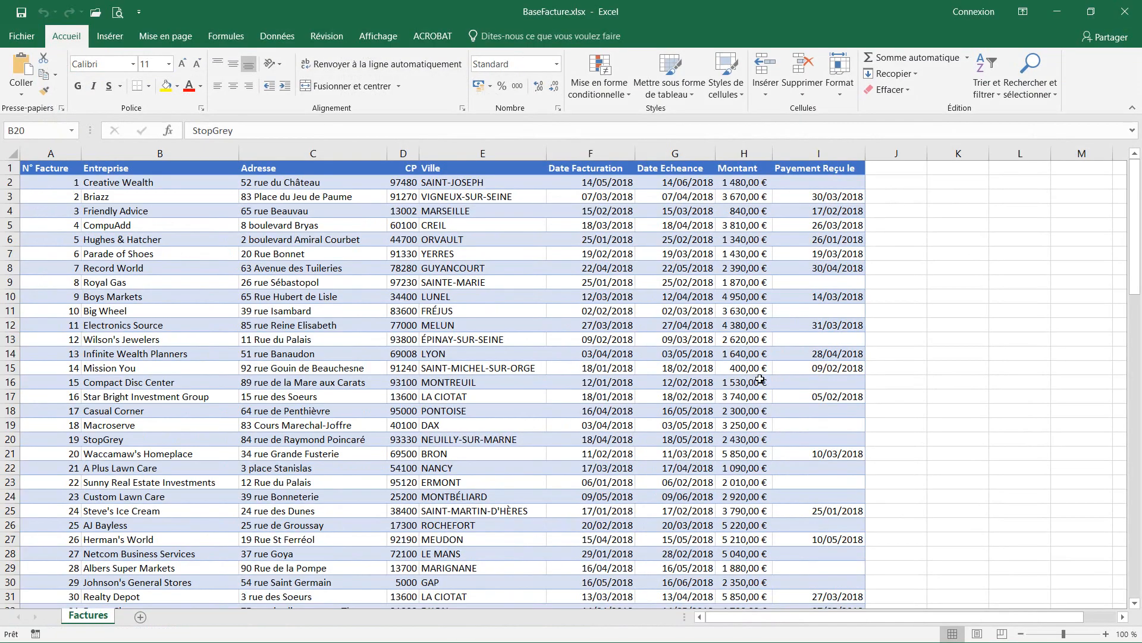
left_click(760, 380)
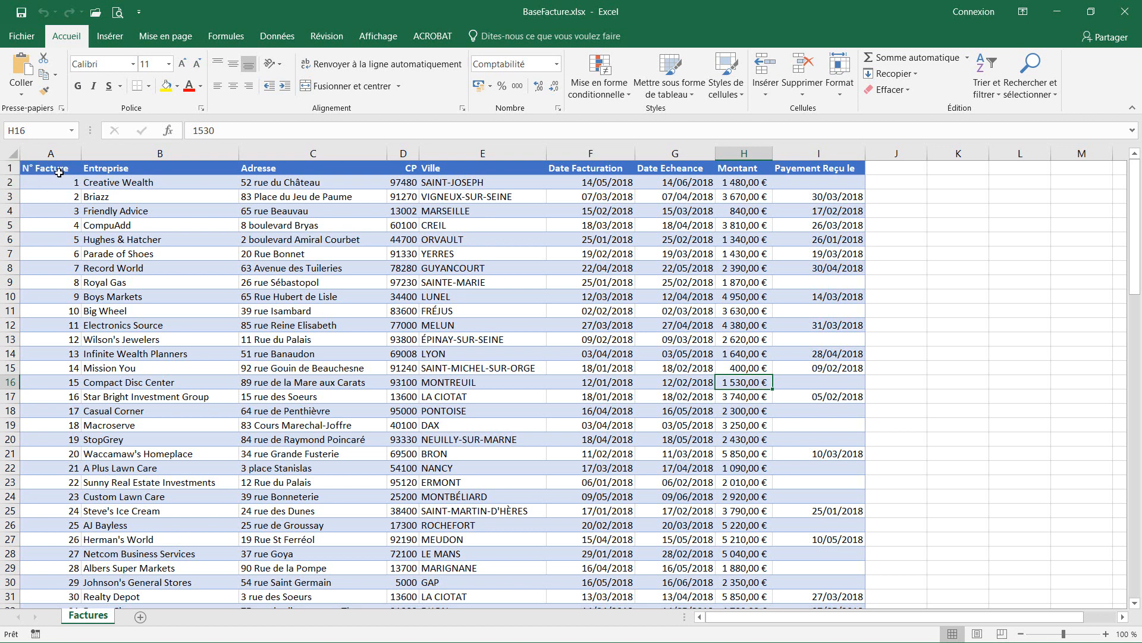
left_click(9, 168)
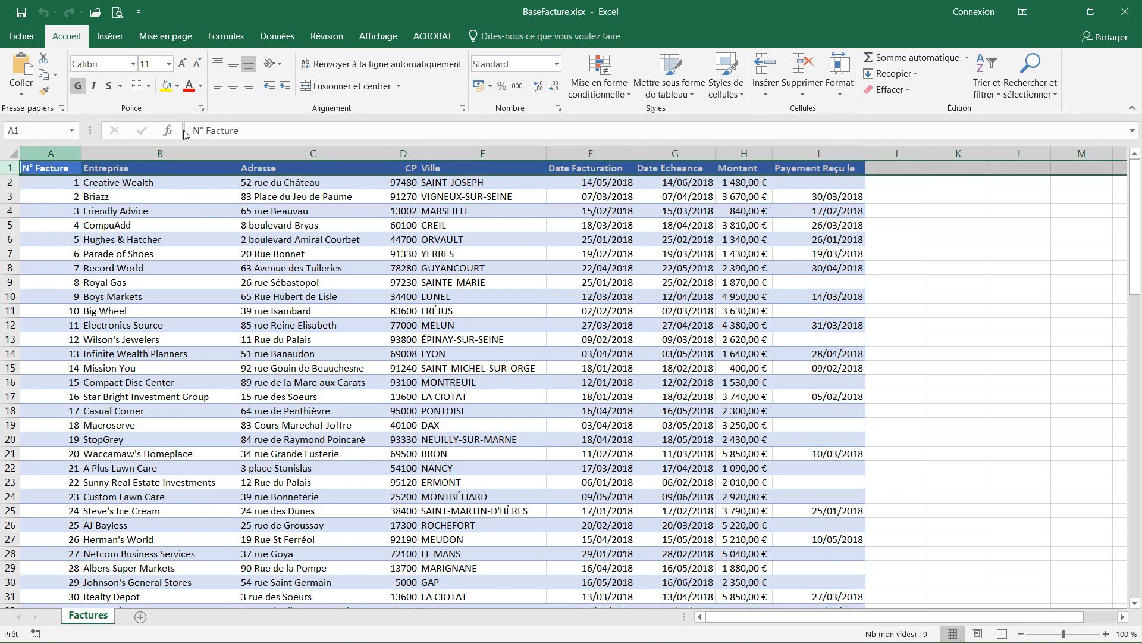
left_click(233, 86)
left_click(216, 239)
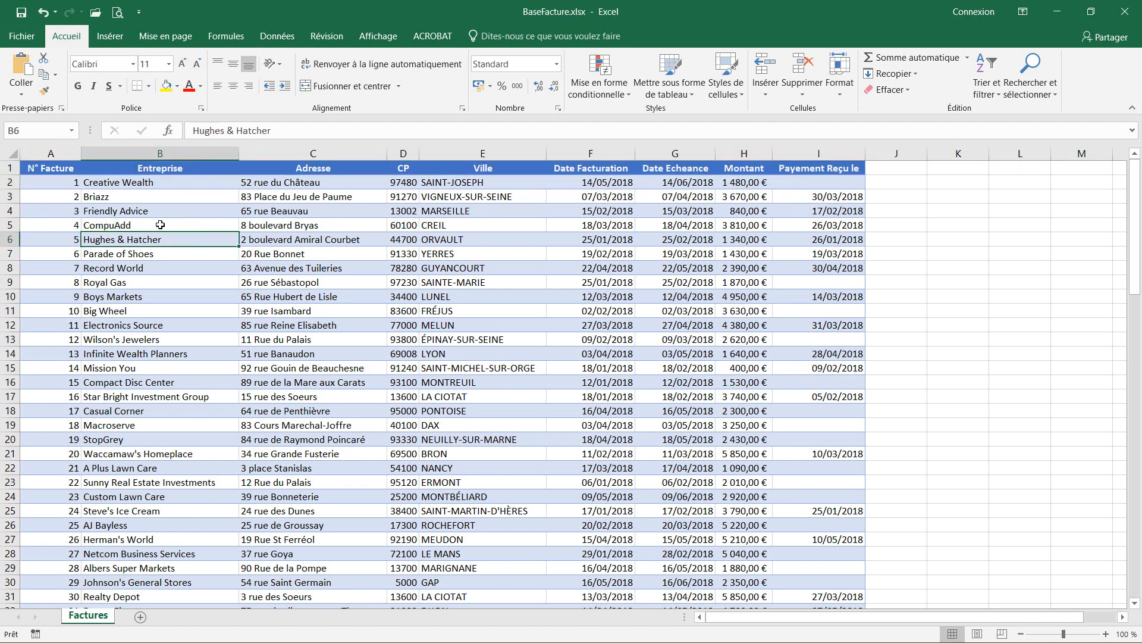
Examine the invoice table's columns in the Factures sheet, especially the invoicing dates and due dates.
left_click(62, 167)
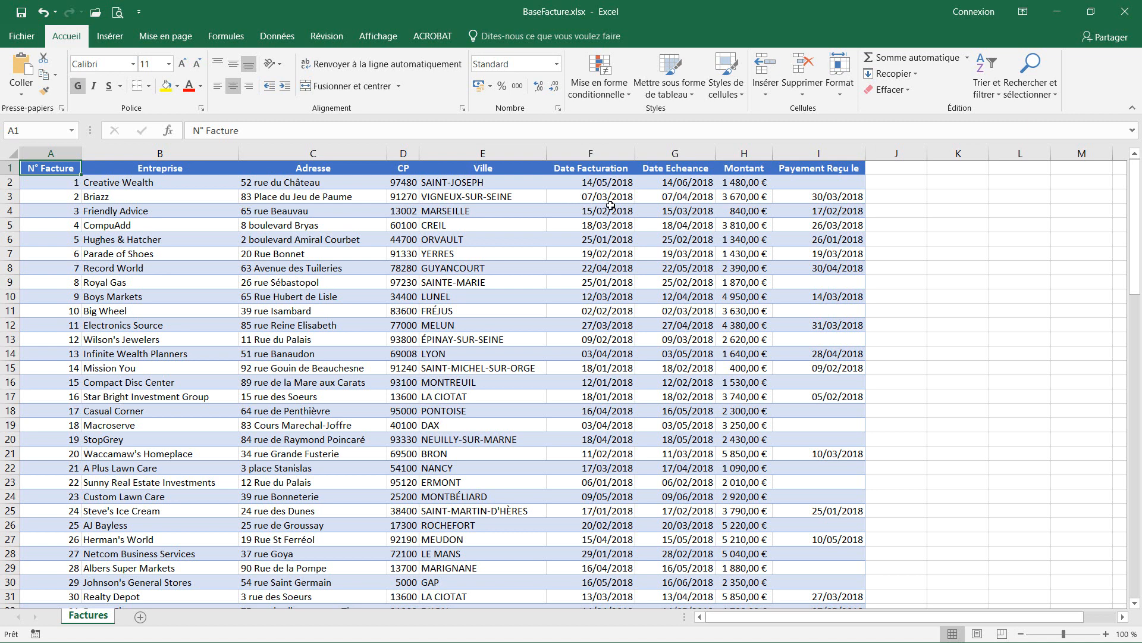
left_click(694, 179)
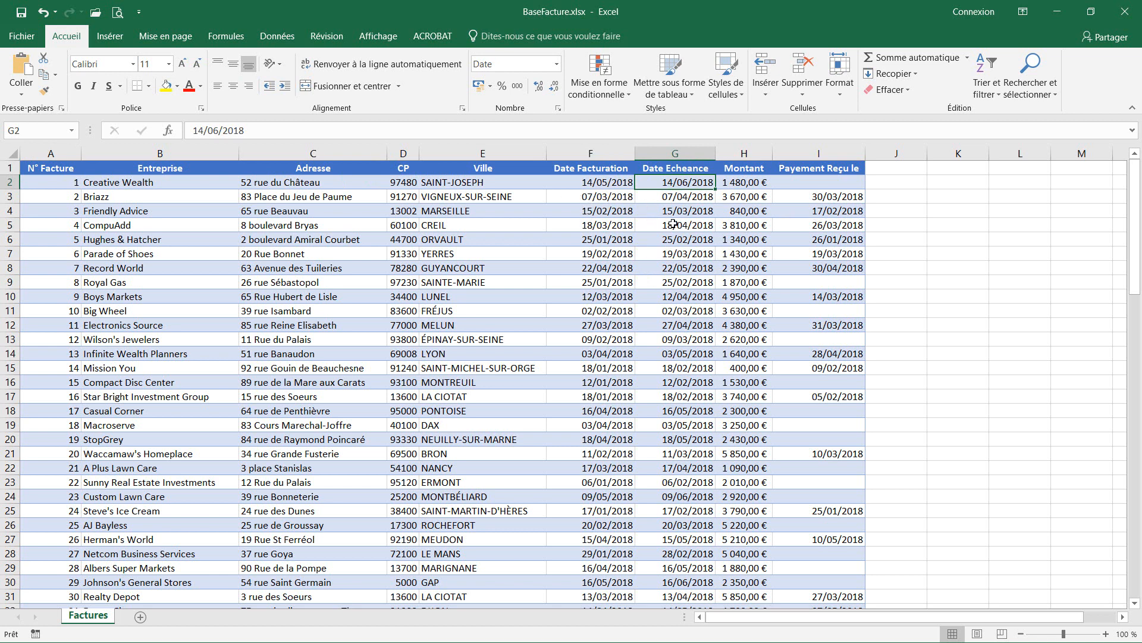
left_click(633, 352)
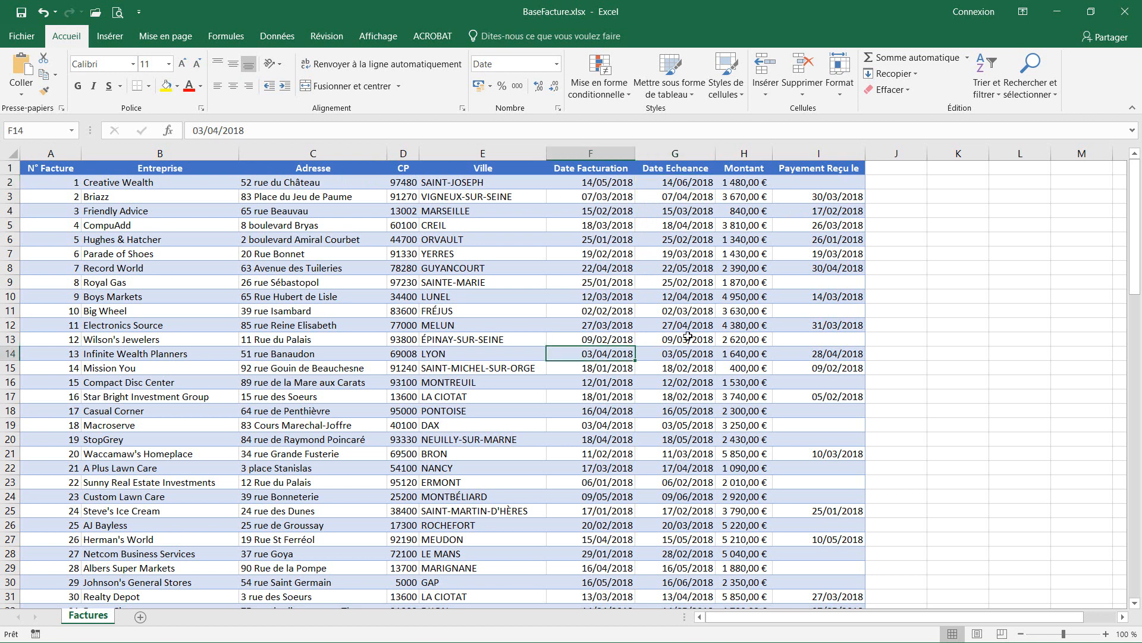
left_click(591, 338)
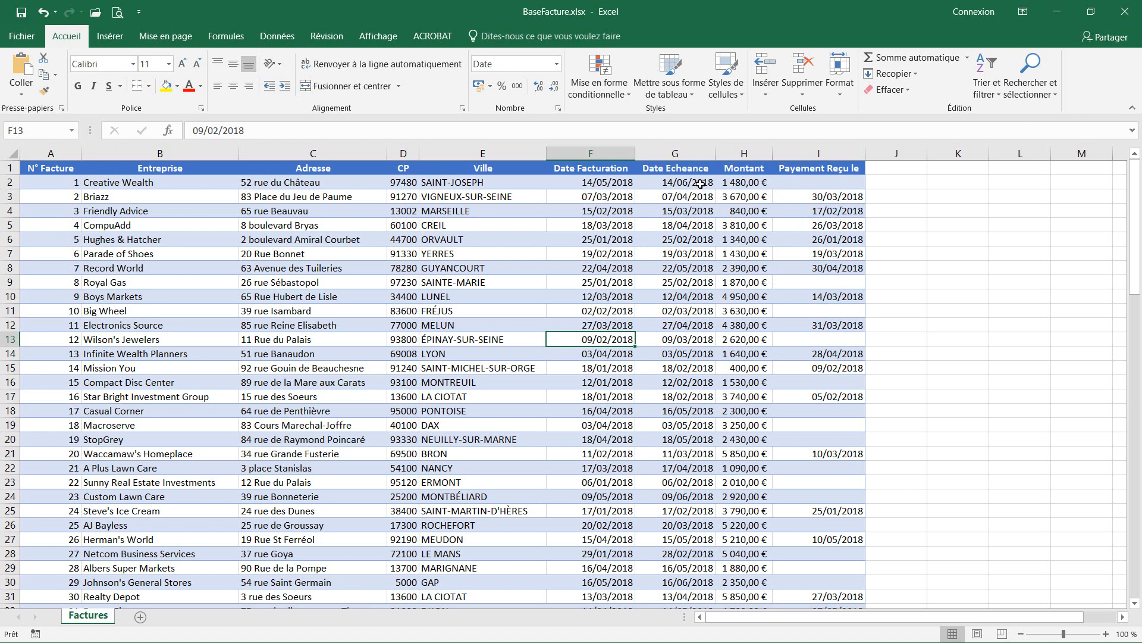
scroll(690, 333, "down", 1)
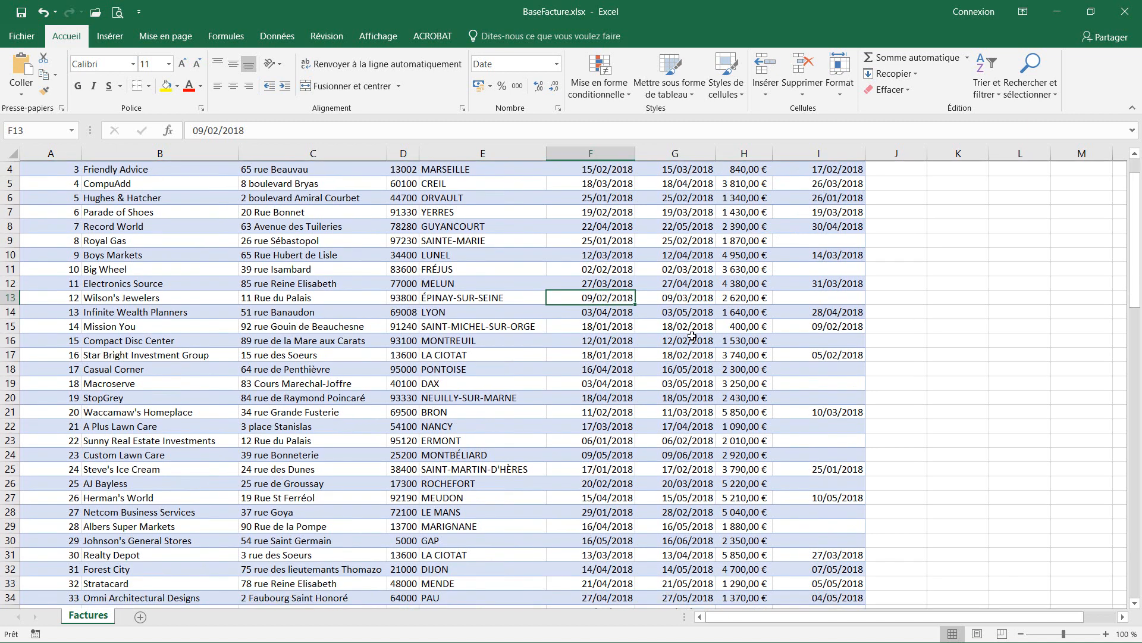
scroll(687, 321, "up", 1)
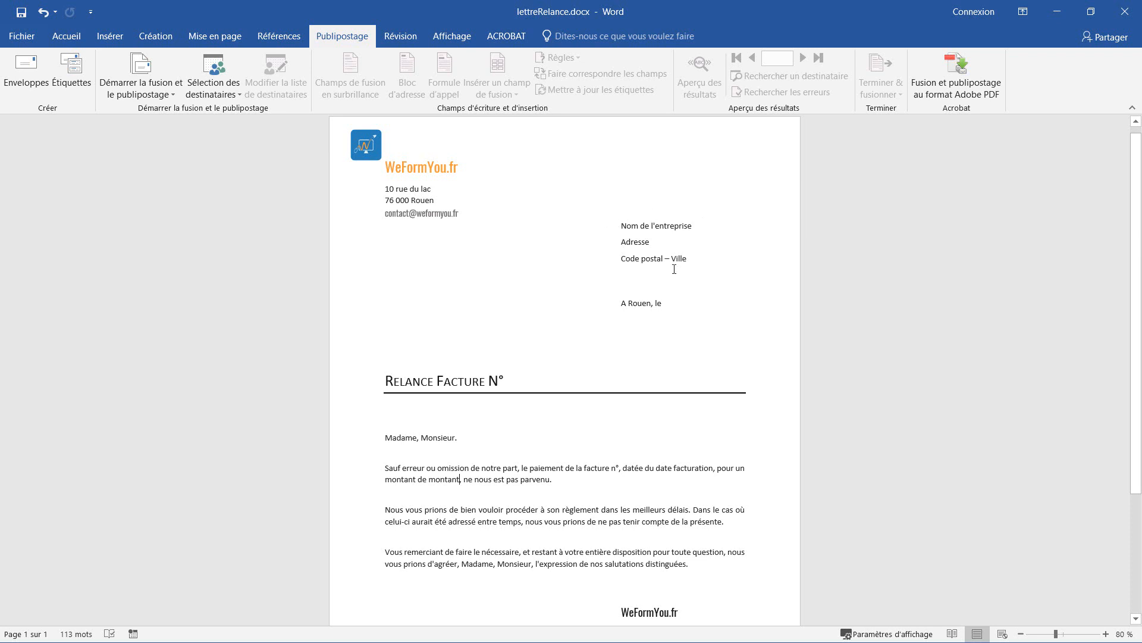
Switch to lettreRelance.docx in Word and read through the reminder letter's address block, title and body.
scroll(383, 372, "down", 2)
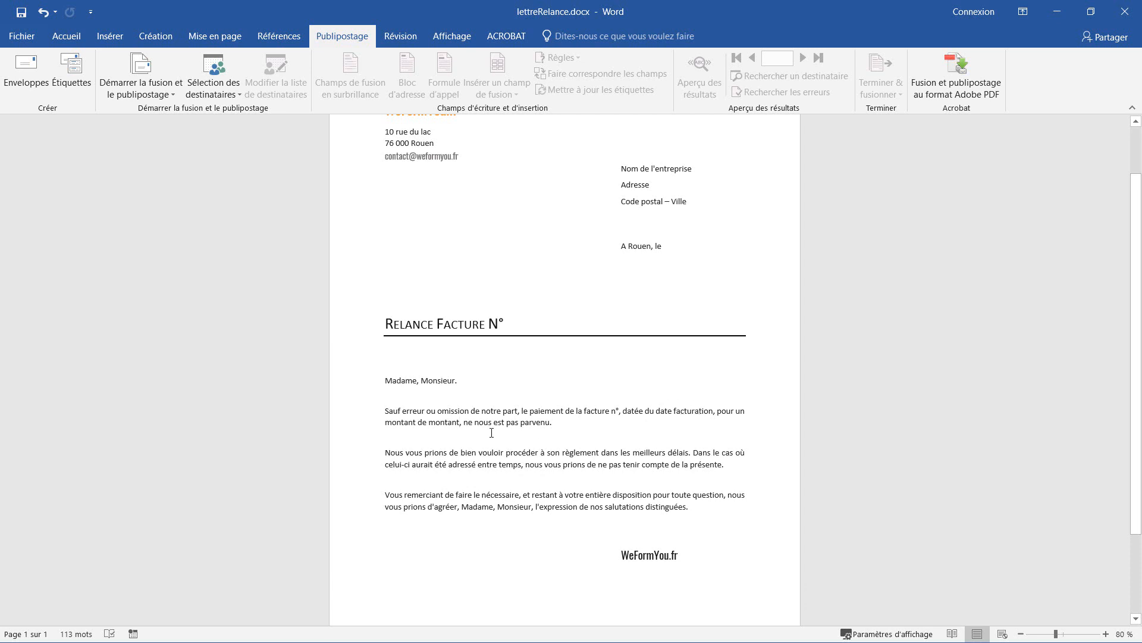
scroll(571, 438, "down", 2)
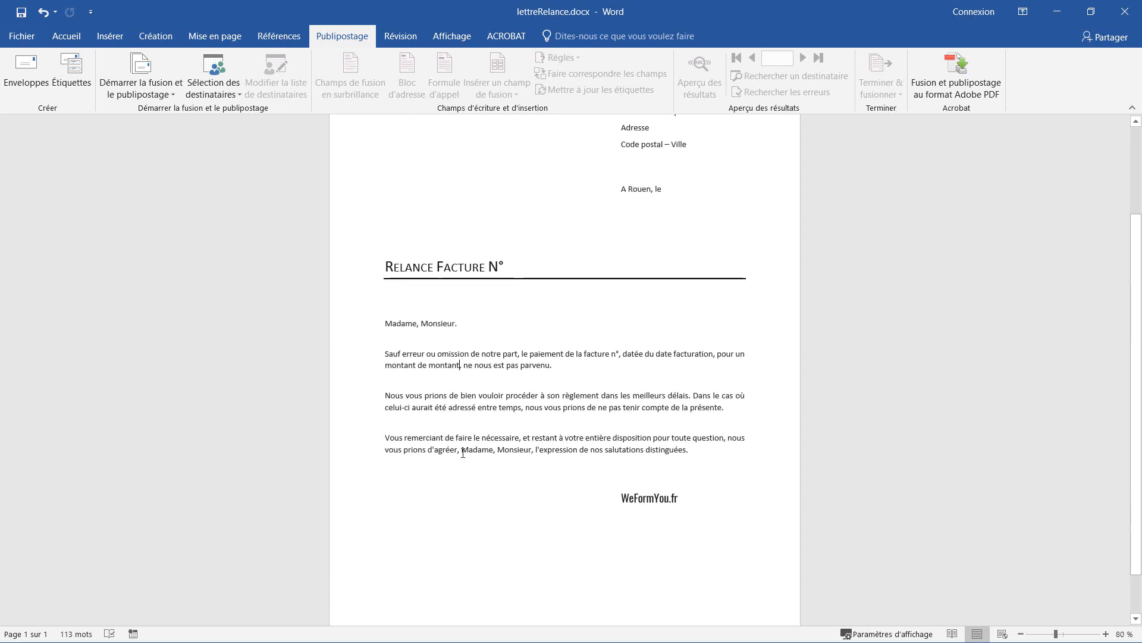
scroll(445, 474, "up", 4)
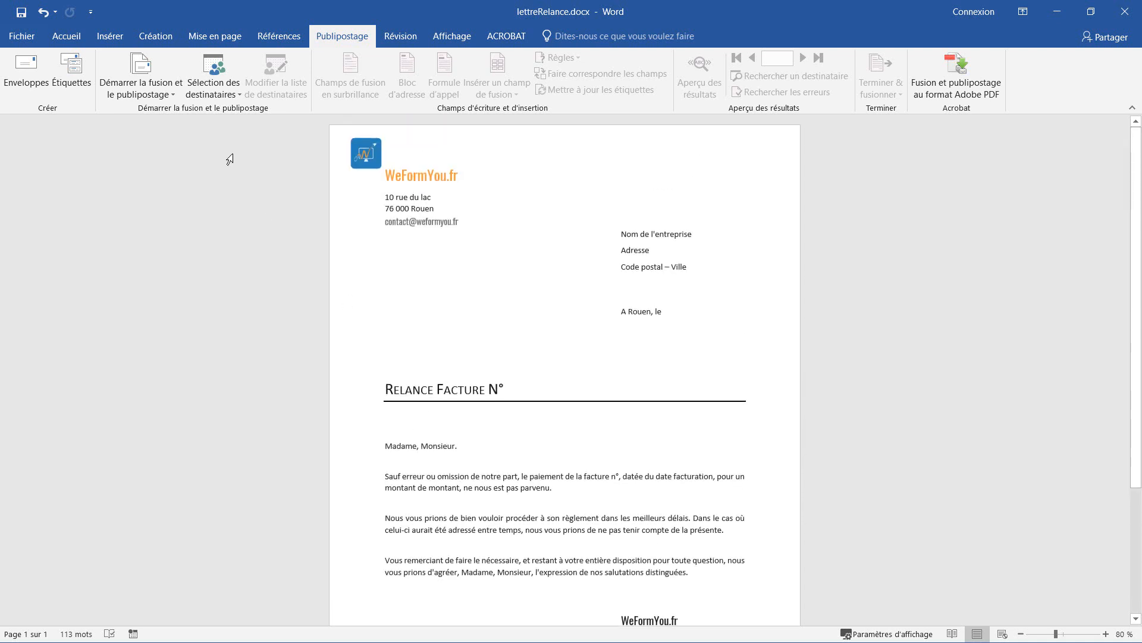
Start a mail merge of the Lettres type for the reminder letter.
left_click(66, 37)
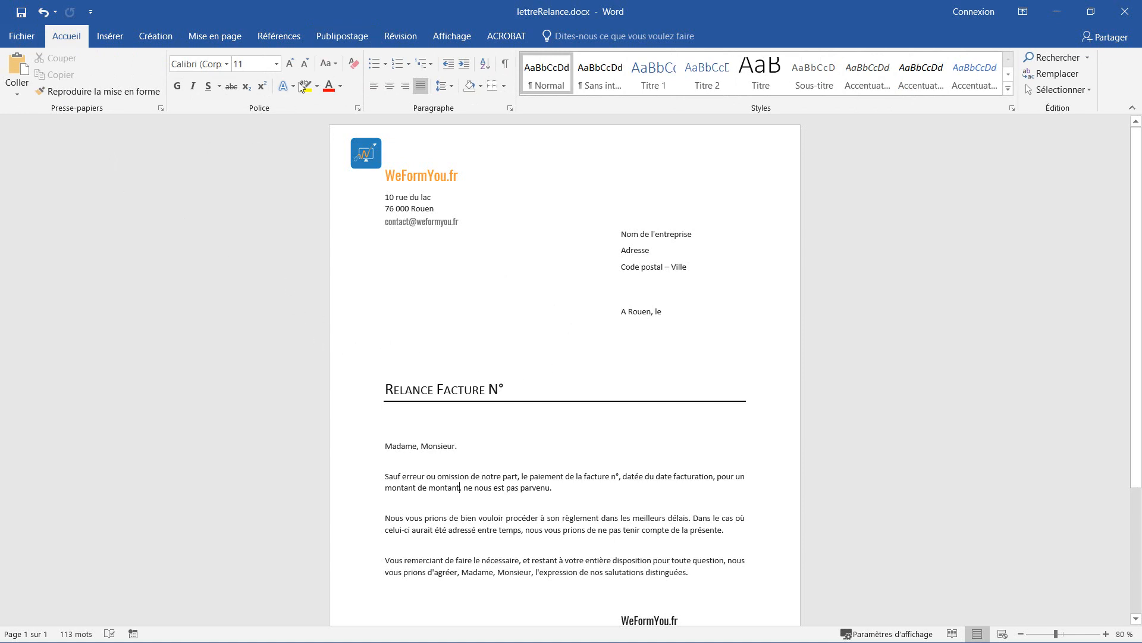
left_click(344, 35)
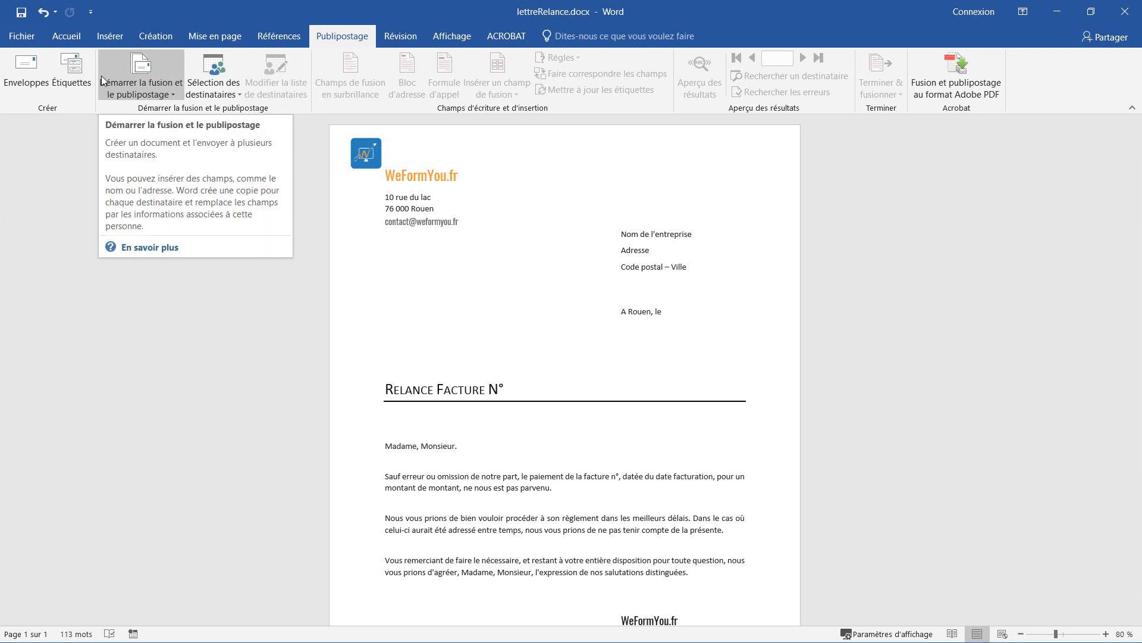
left_click(162, 90)
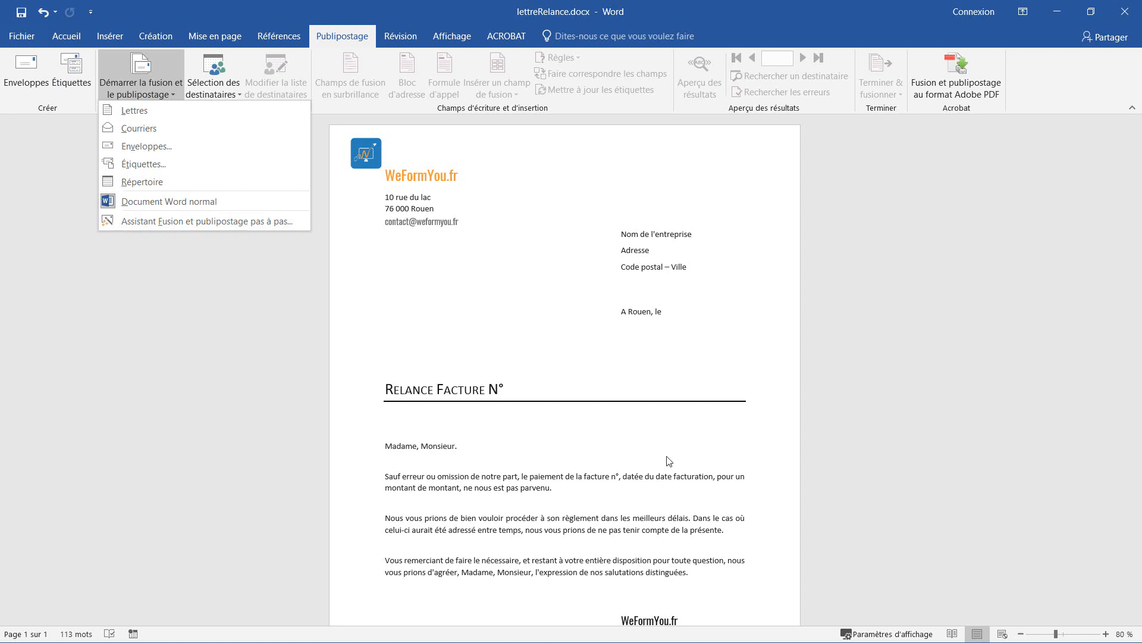
left_click(145, 110)
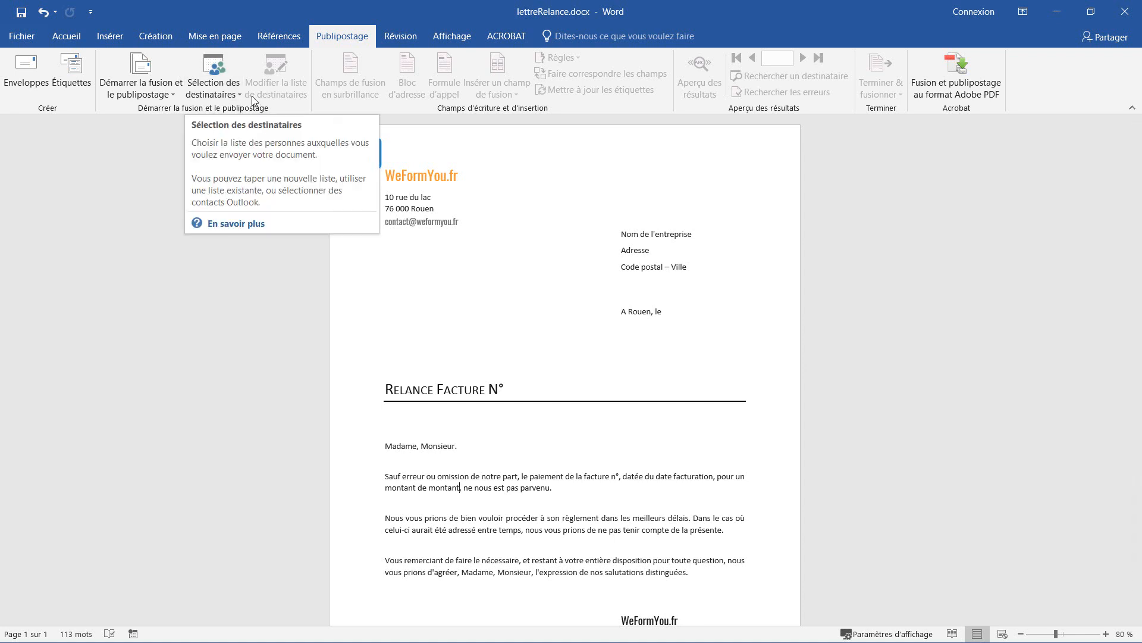
Choose BaseFacture.xlsx from the publipostage folder on the Bureau as the existing recipient list.
left_click(223, 82)
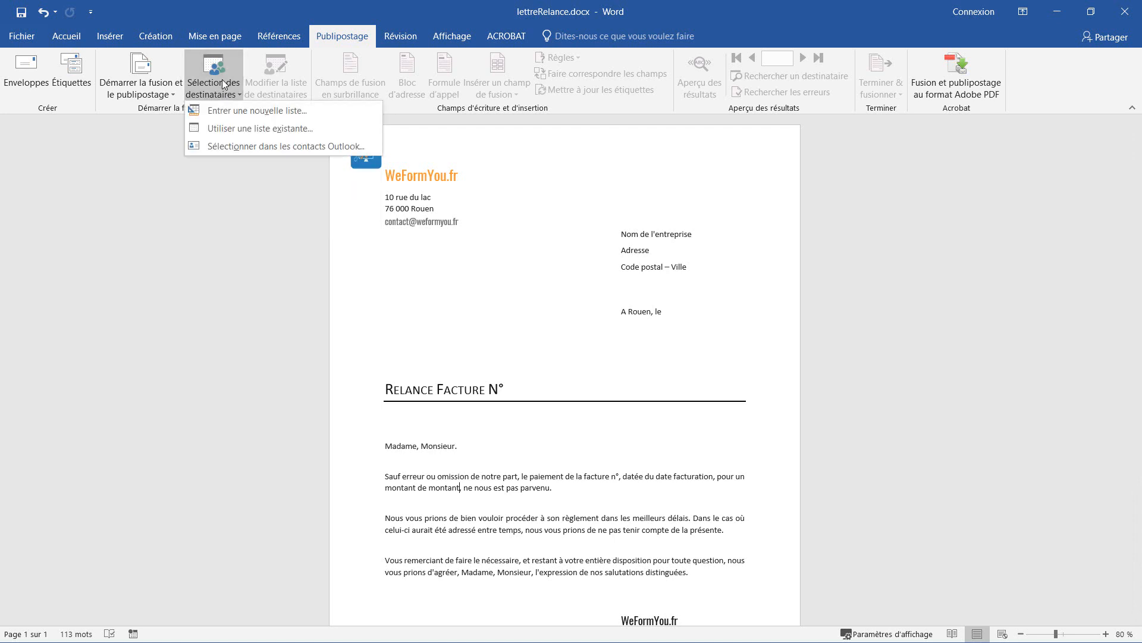
left_click(242, 134)
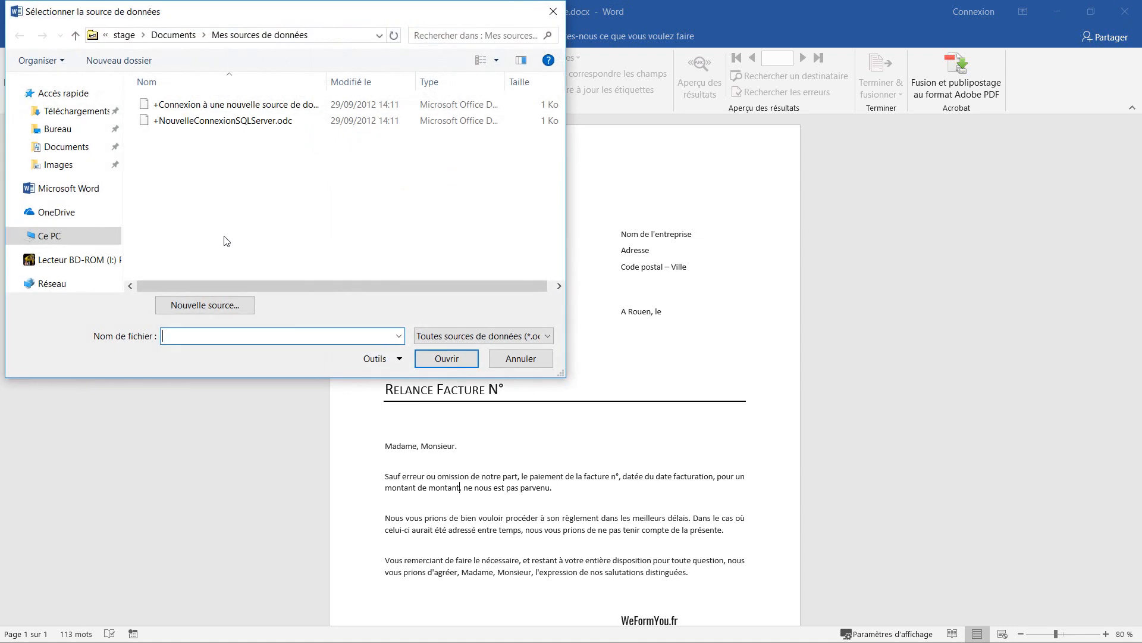
left_click(57, 128)
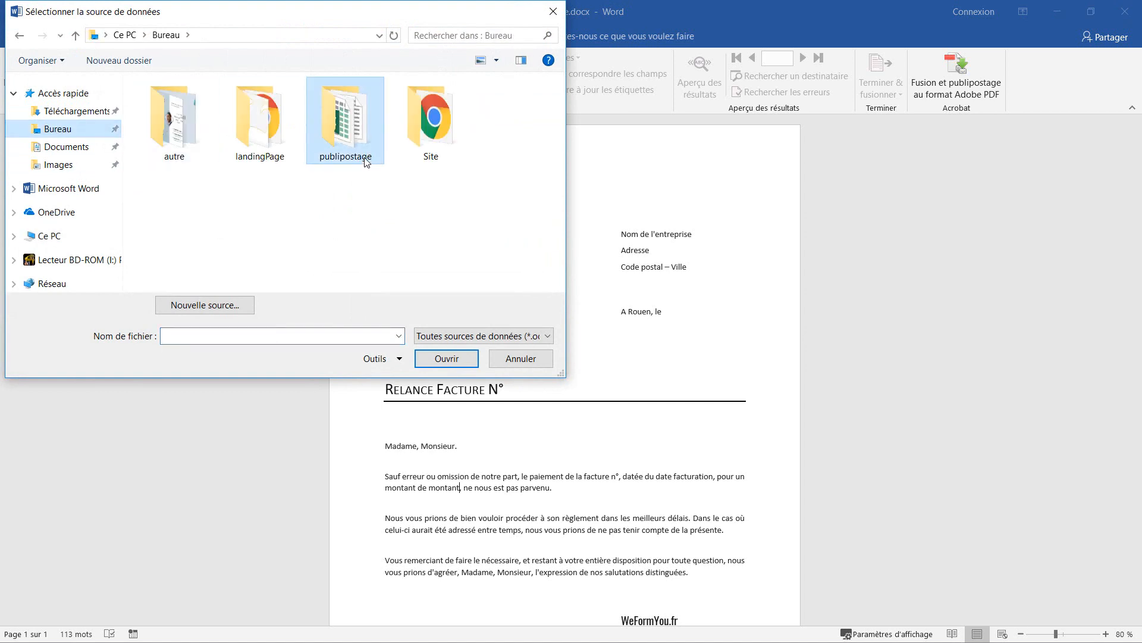
double_click(344, 137)
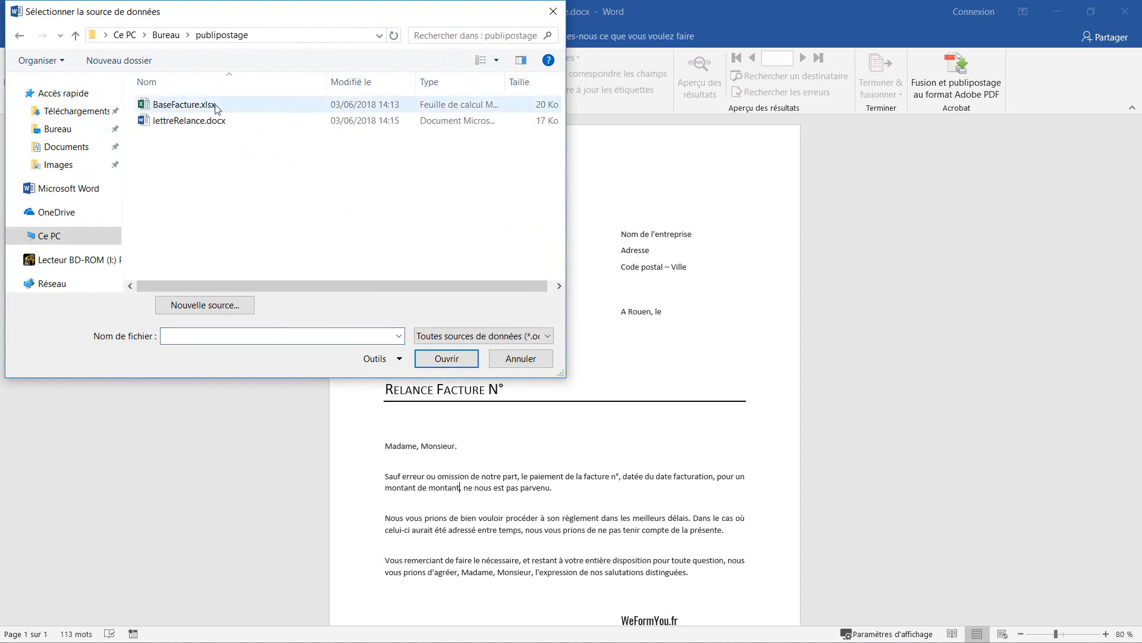
left_click(172, 107)
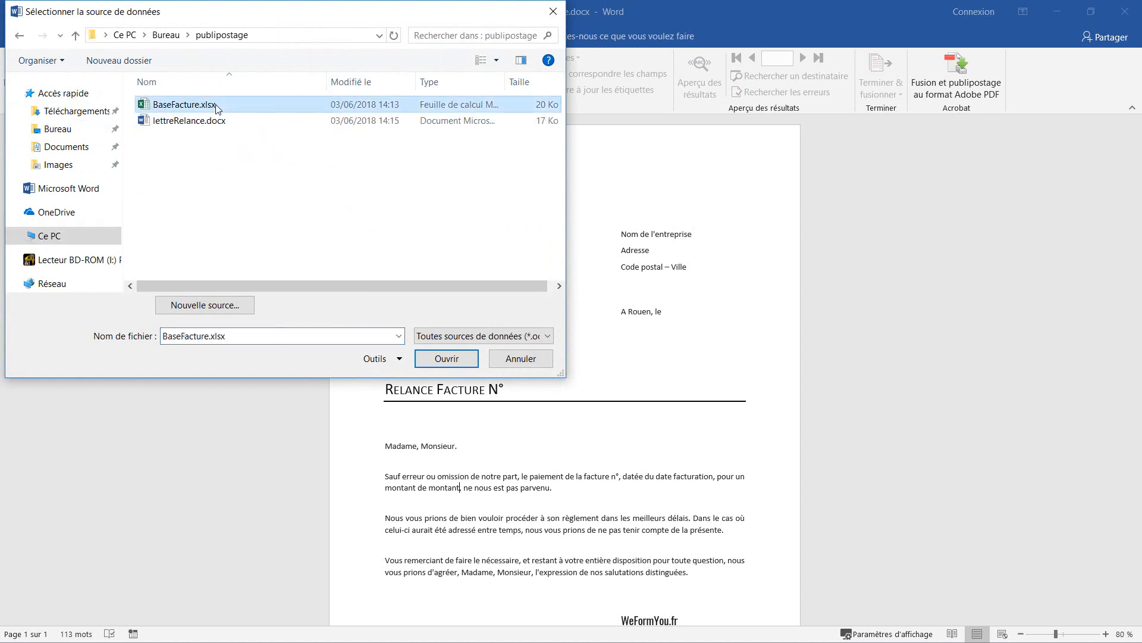
left_click(452, 359)
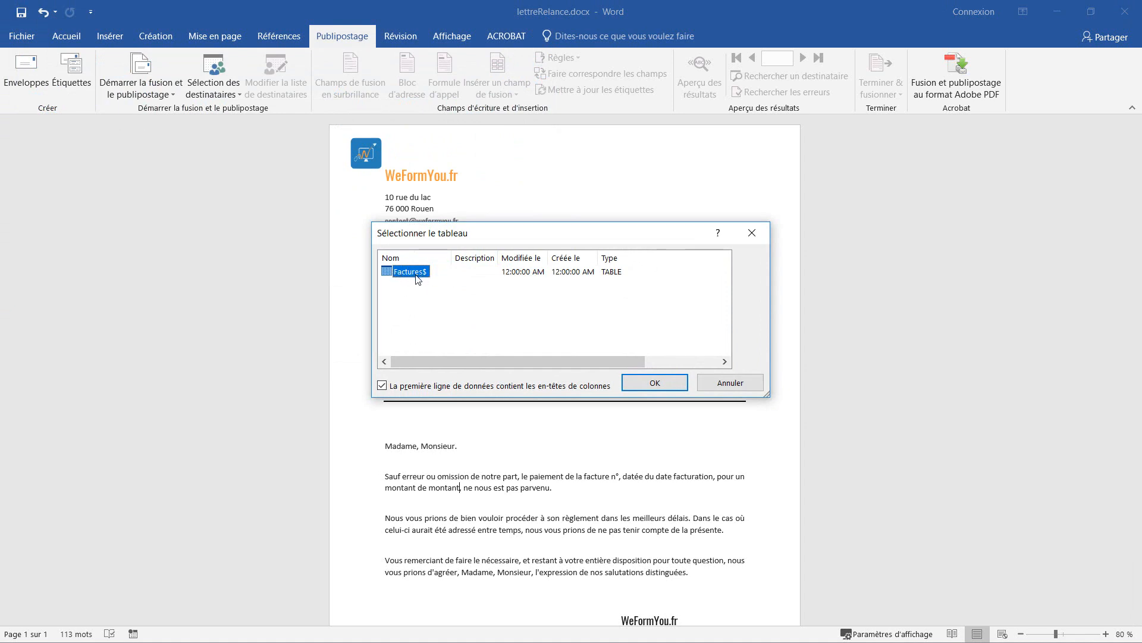
Check the Factures sheet in Excel, and back in Word accept the Factures$ table with its first row as column headers.
key("alt+Tab")
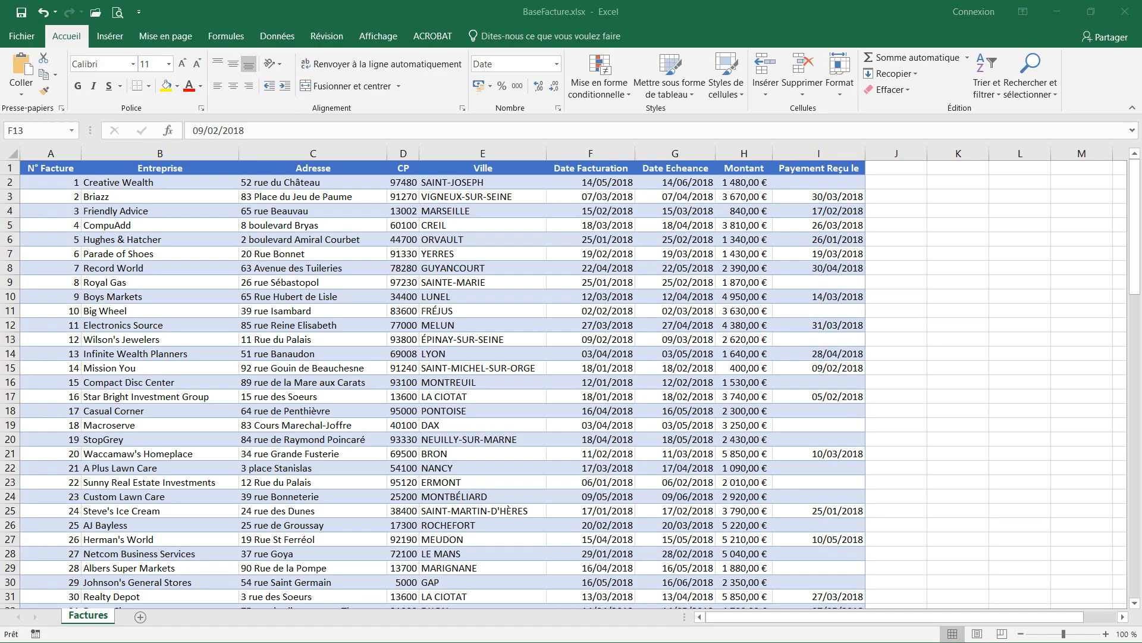
left_click_drag(510, 376, 510, 367)
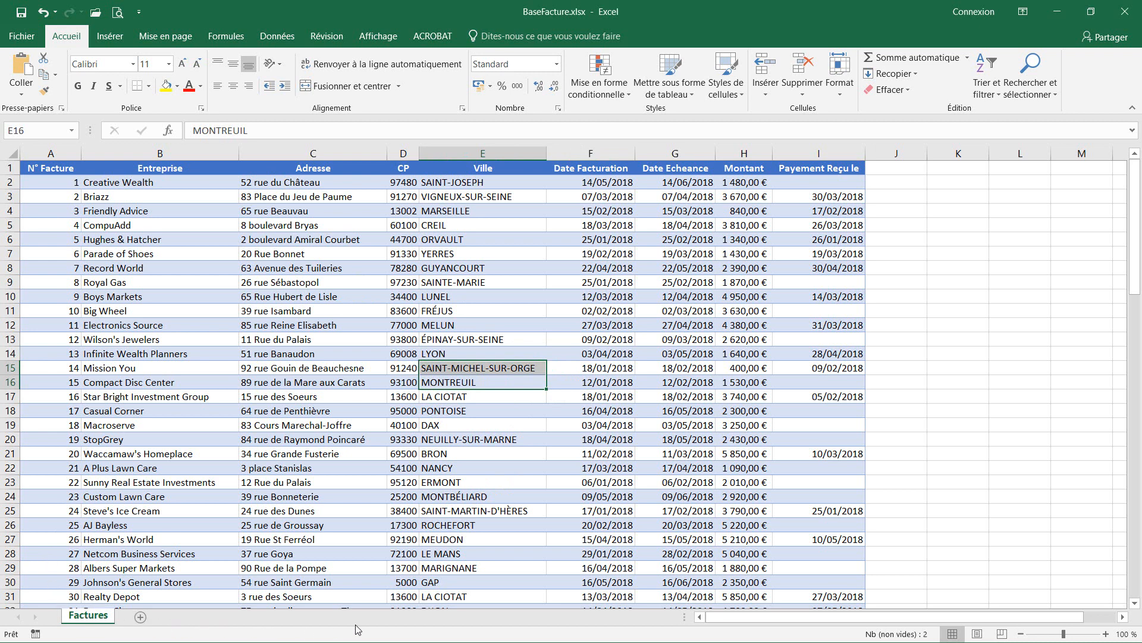
left_click(480, 486)
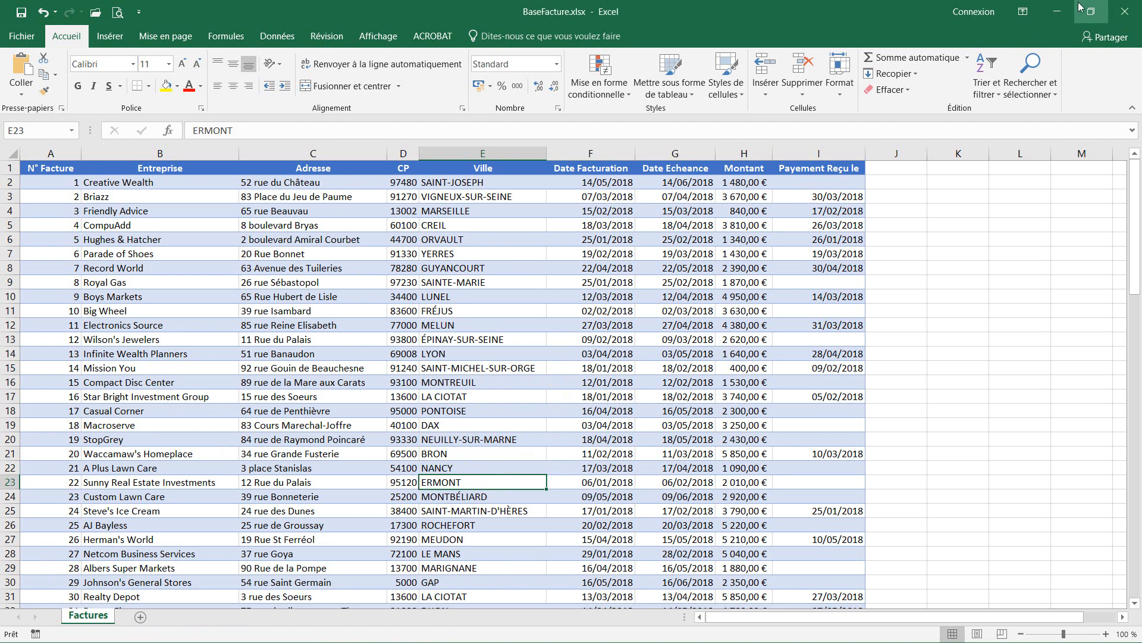
left_click(1064, 13)
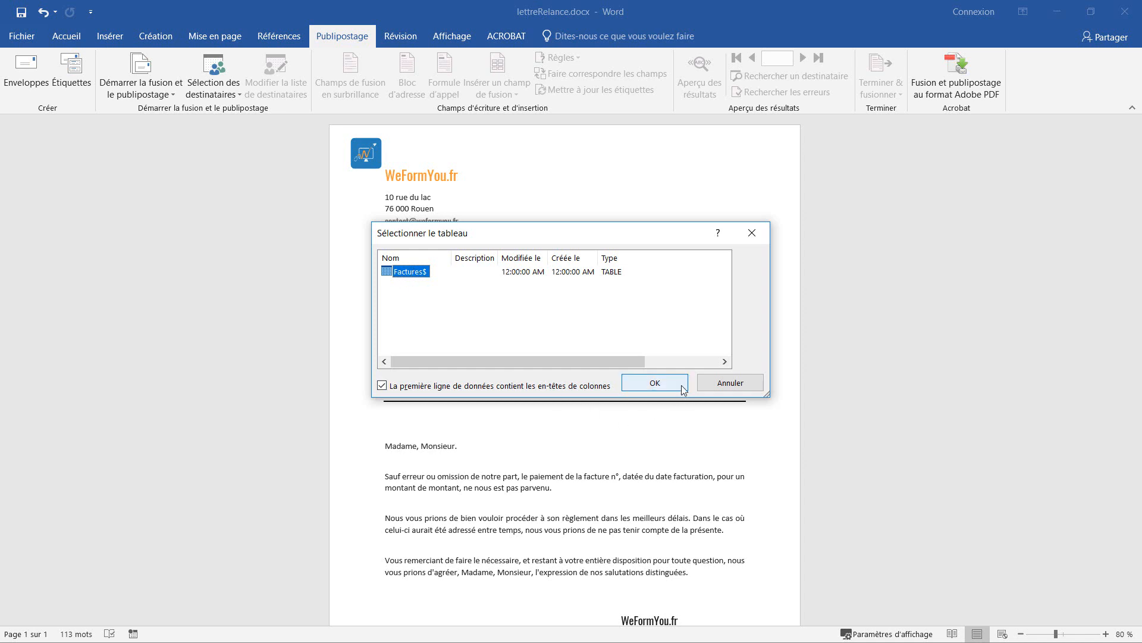
left_click(655, 383)
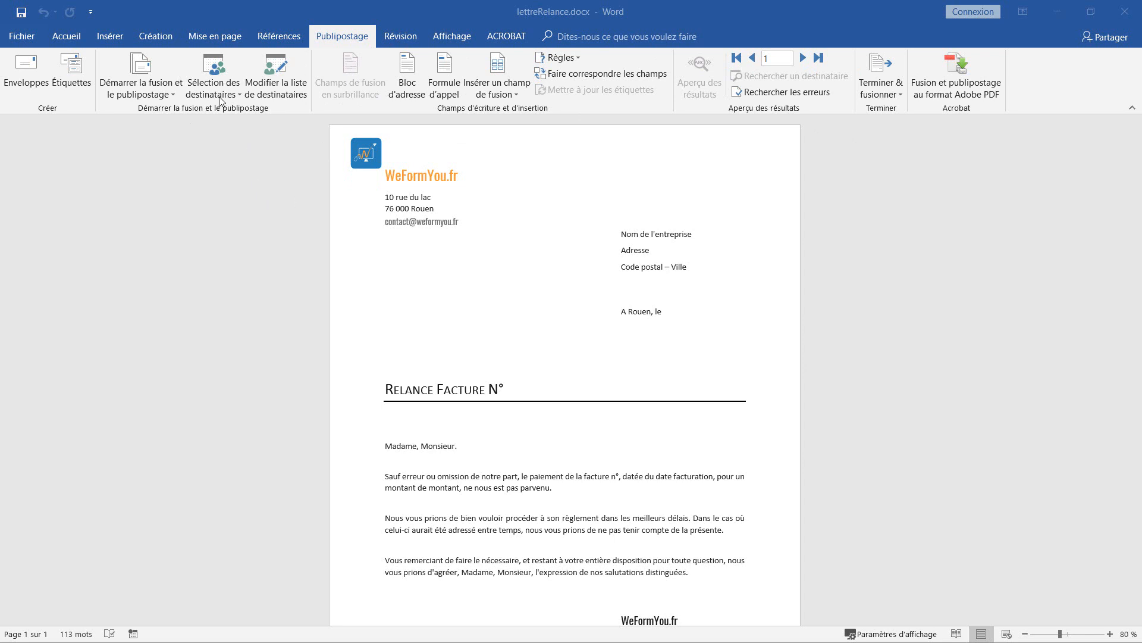
Open the mail merge recipient list, enlarge its window to show all columns, and select the BaseFacture.xlsx data source.
left_click(291, 72)
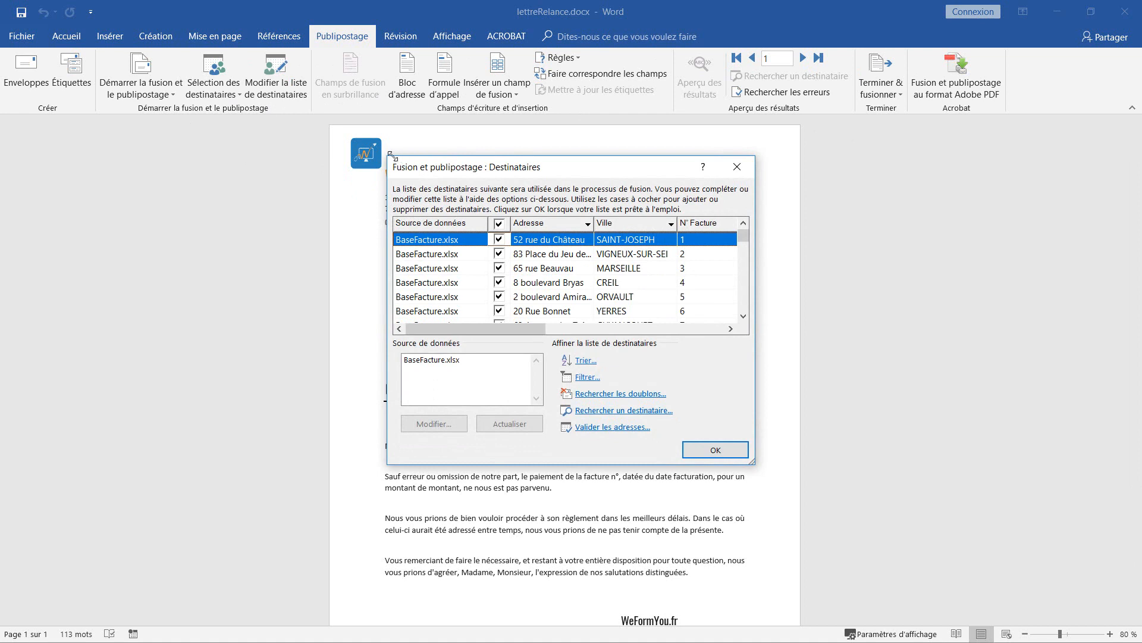
left_click_drag(390, 156, 133, 70)
left_click_drag(754, 462, 1022, 533)
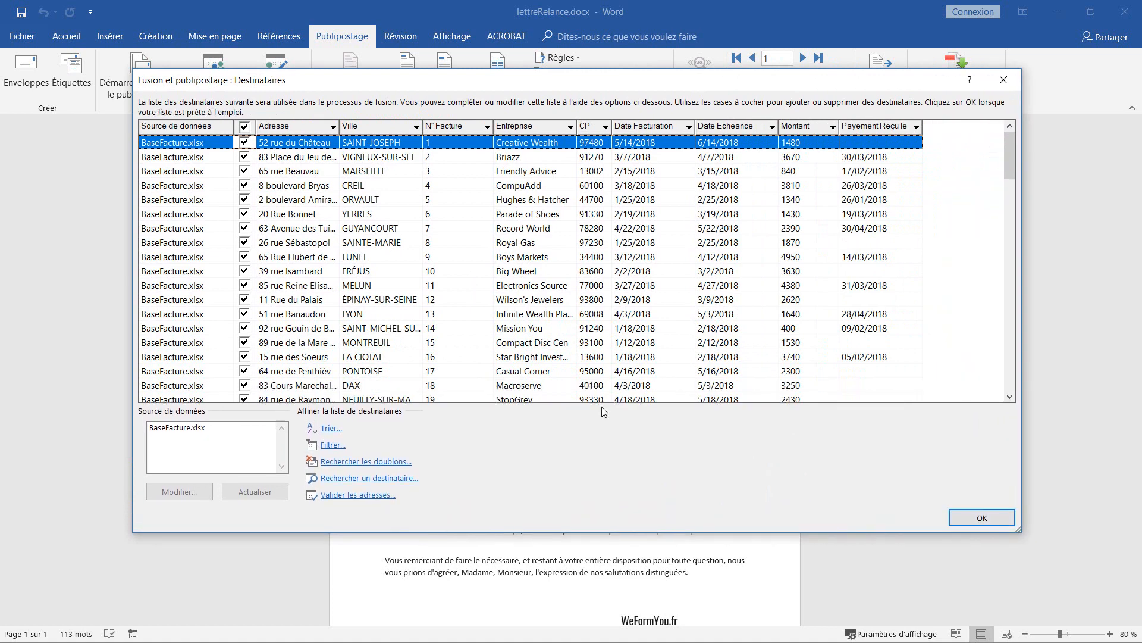
left_click(181, 436)
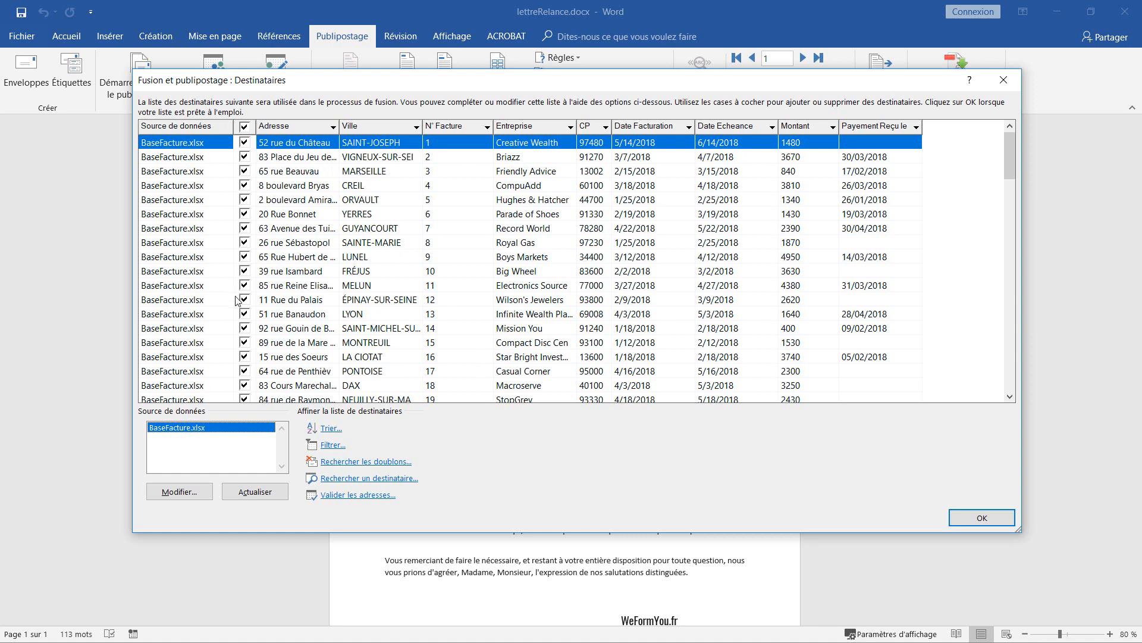
Exclude Record World and CompuAdd from the merge recipients and include both again.
left_click(245, 229)
left_click(249, 185)
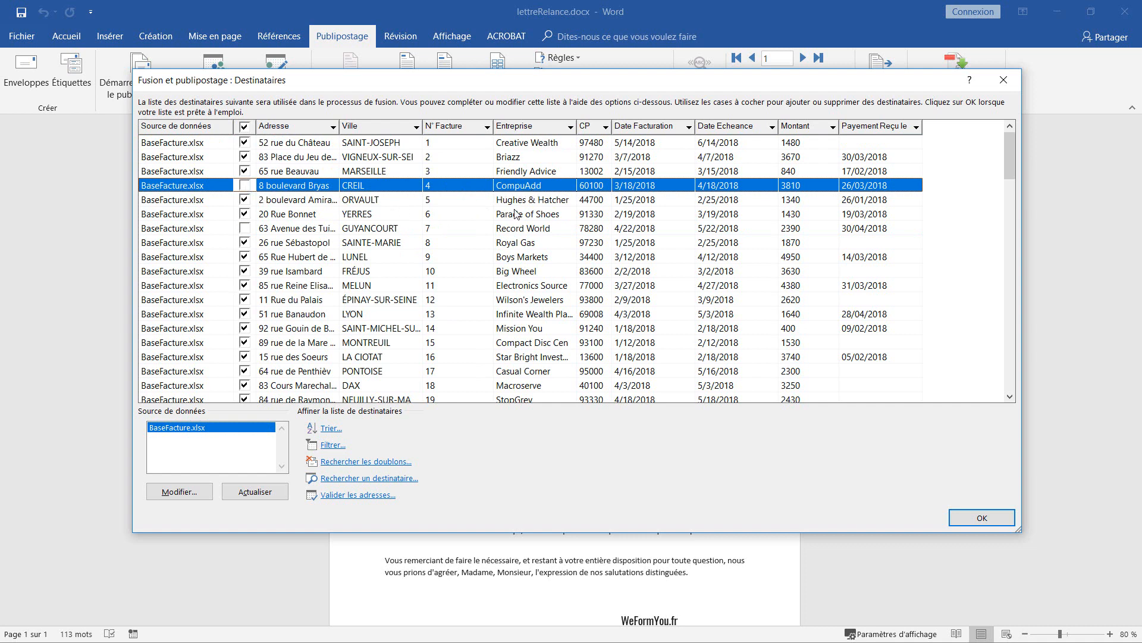
left_click(246, 185)
left_click(243, 229)
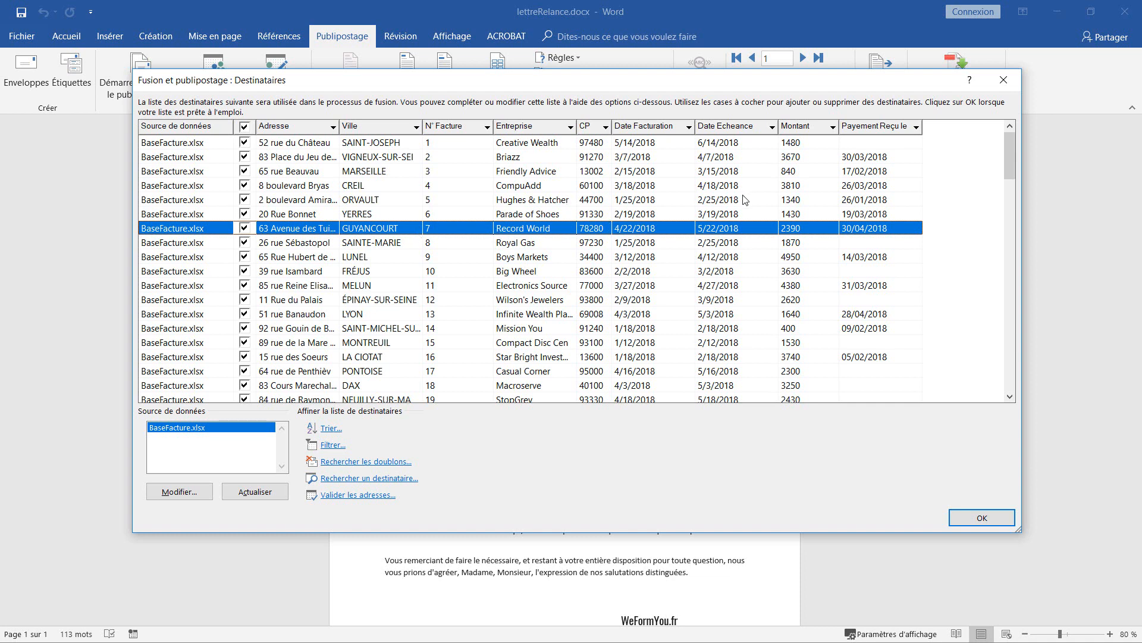
Filter the merge recipients to those whose Date Echeance is less than or equal to (Inférieur ou égal à) 06/03/2018.
left_click(772, 127)
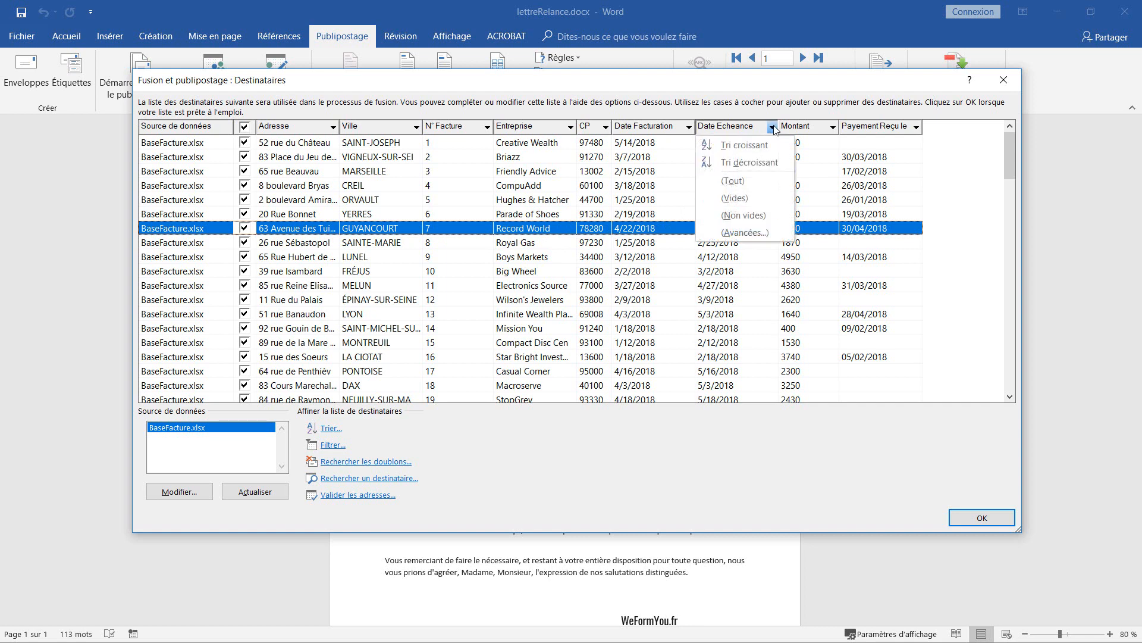
left_click(754, 232)
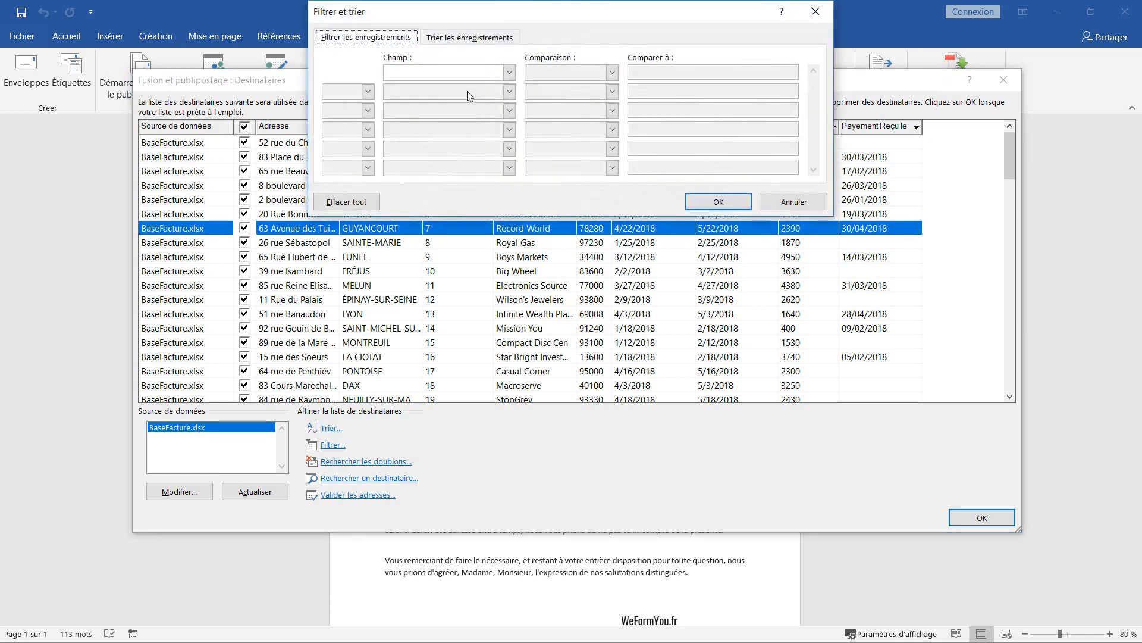
left_click(509, 72)
left_click_drag(509, 105, 510, 127)
left_click(443, 117)
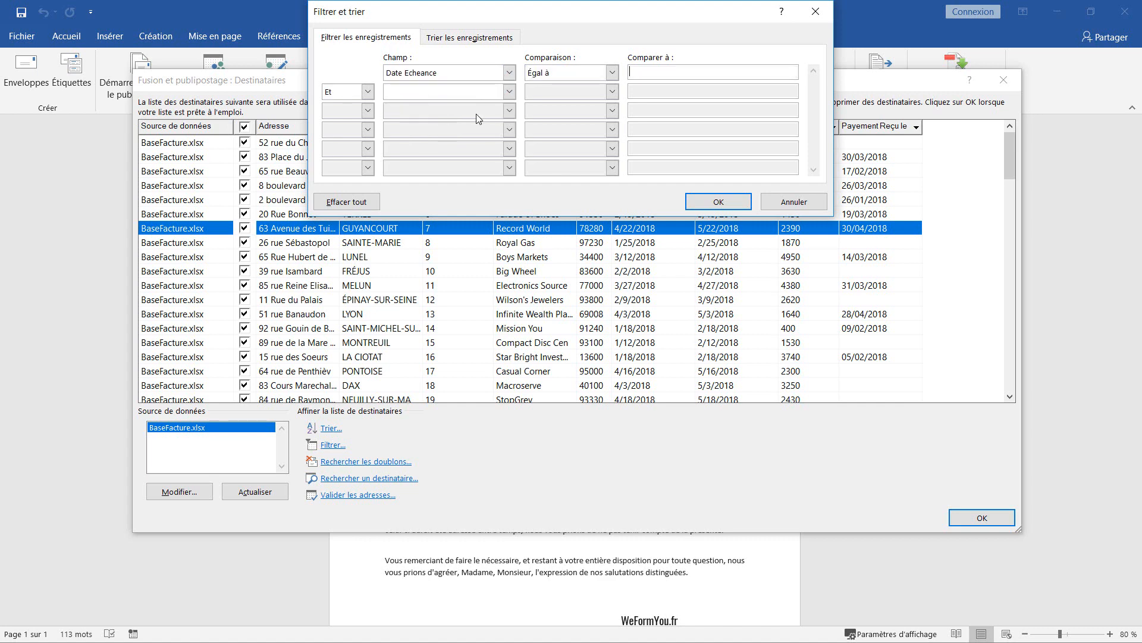
left_click_drag(593, 24, 583, 295)
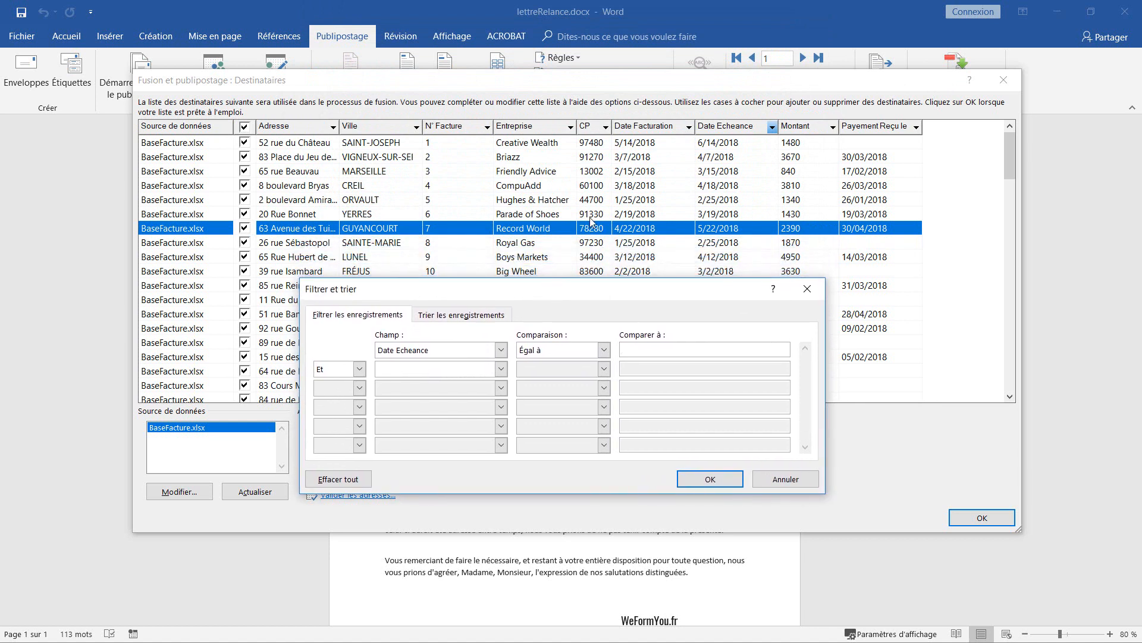
left_click(606, 352)
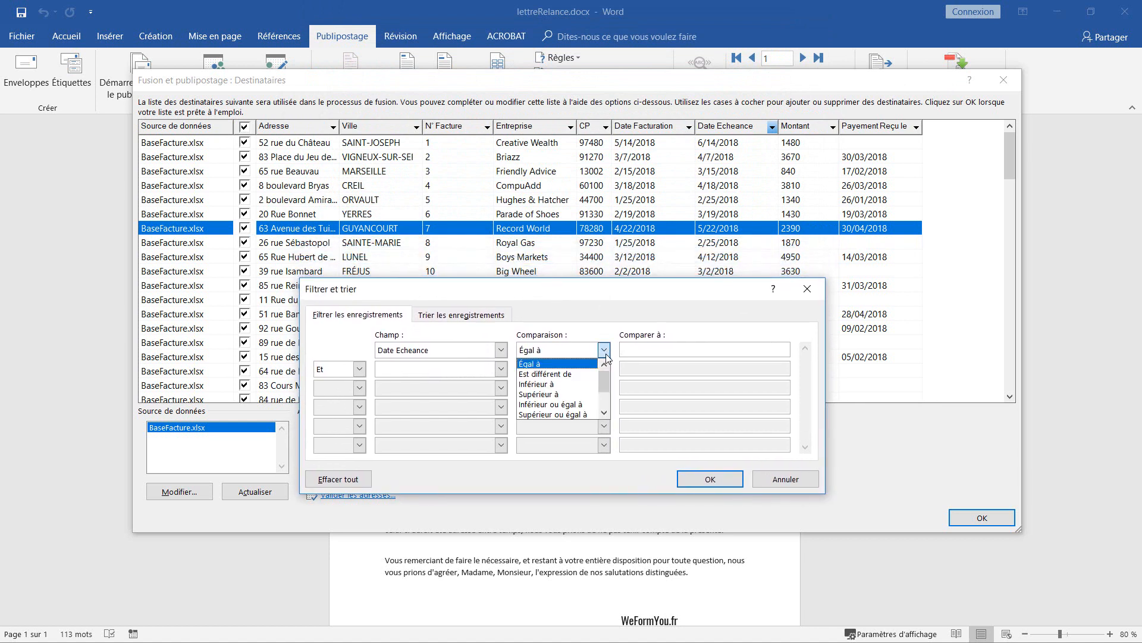
left_click(564, 406)
left_click(648, 352)
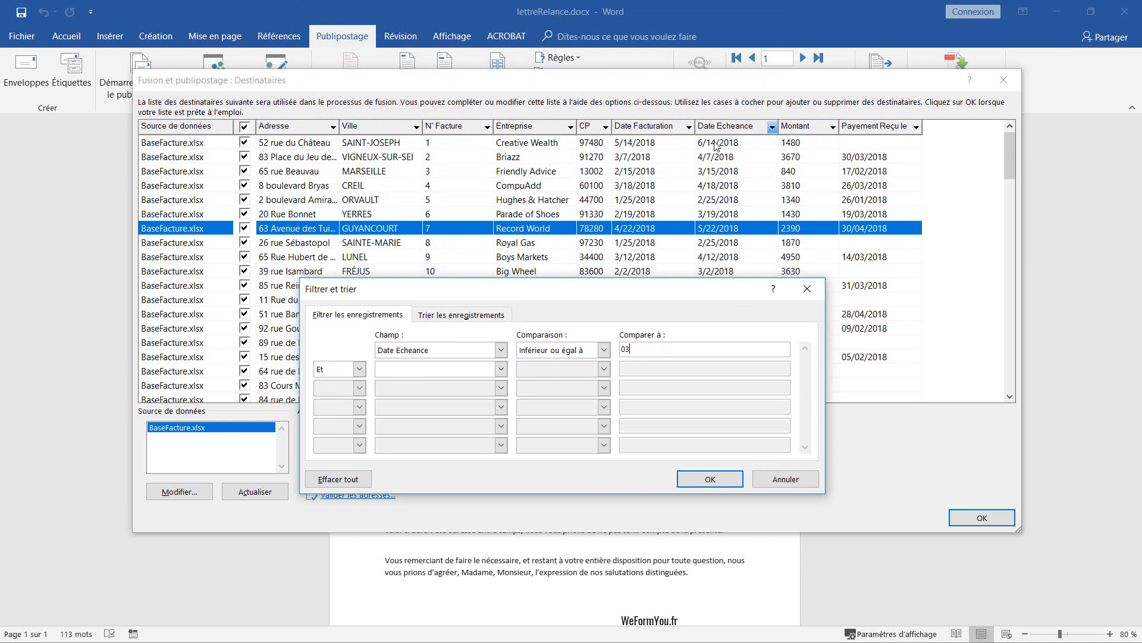
left_click_drag(652, 352, 576, 347)
type("06/03/2018")
left_click(706, 483)
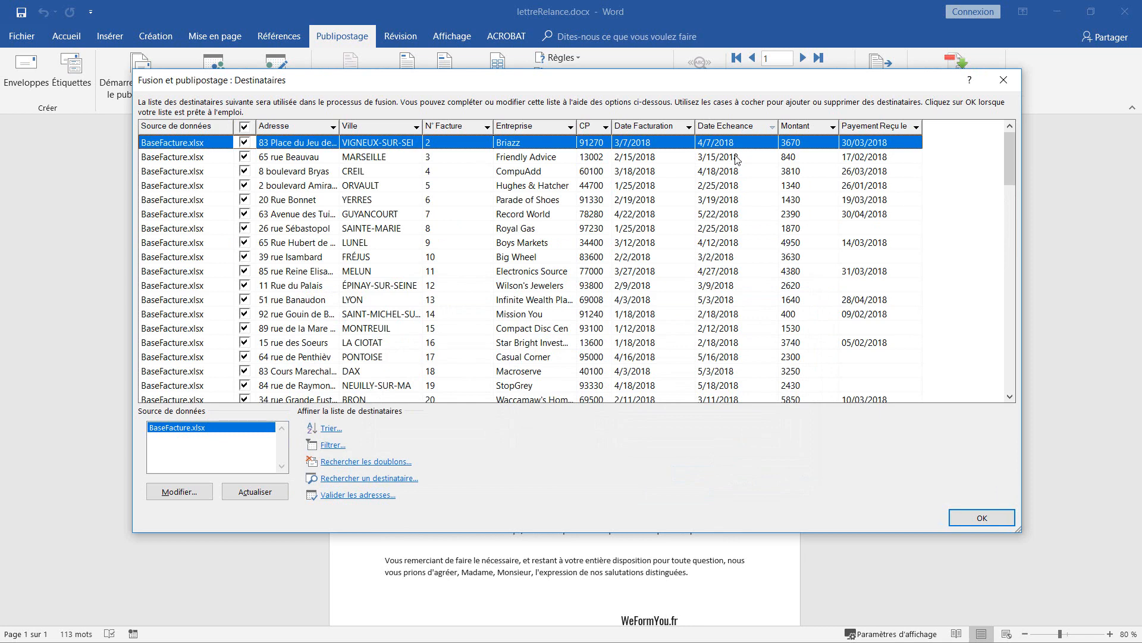
Examine the due dates and received payments throughout the filtered recipient list.
scroll(734, 183, "down", 4)
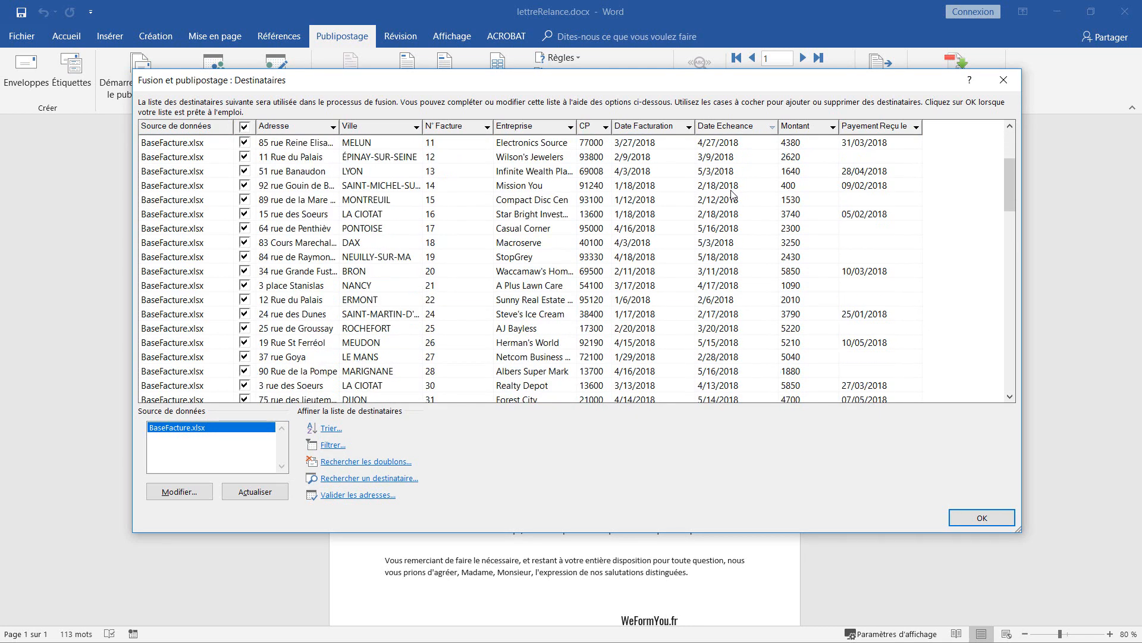
scroll(708, 333, "down", 1)
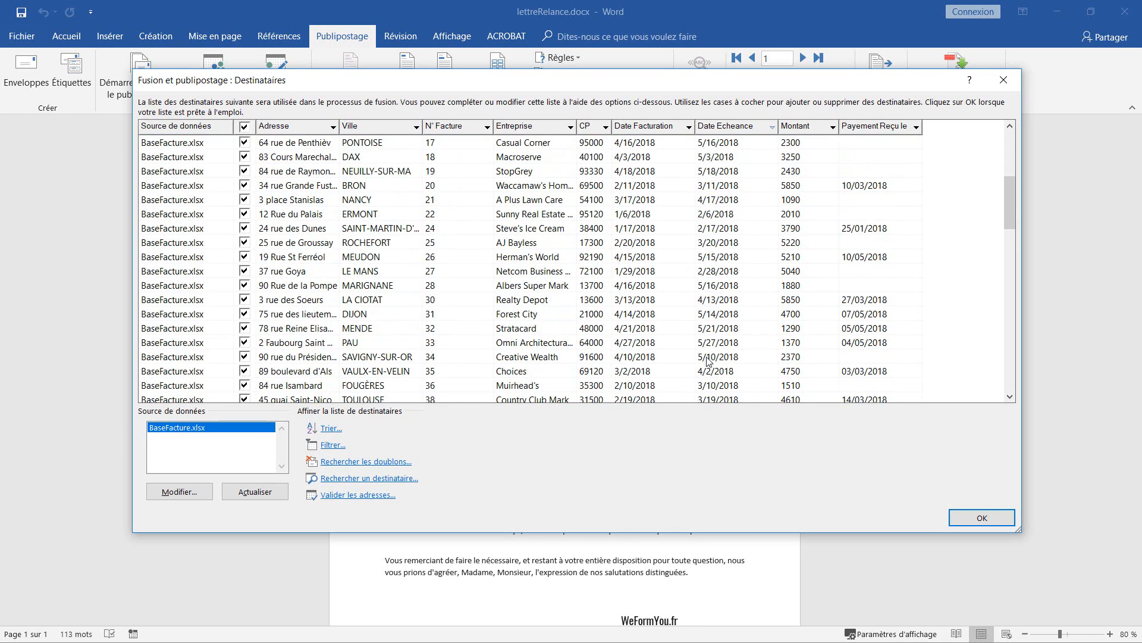
scroll(710, 393, "down", 1)
scroll(710, 397, "down", 3)
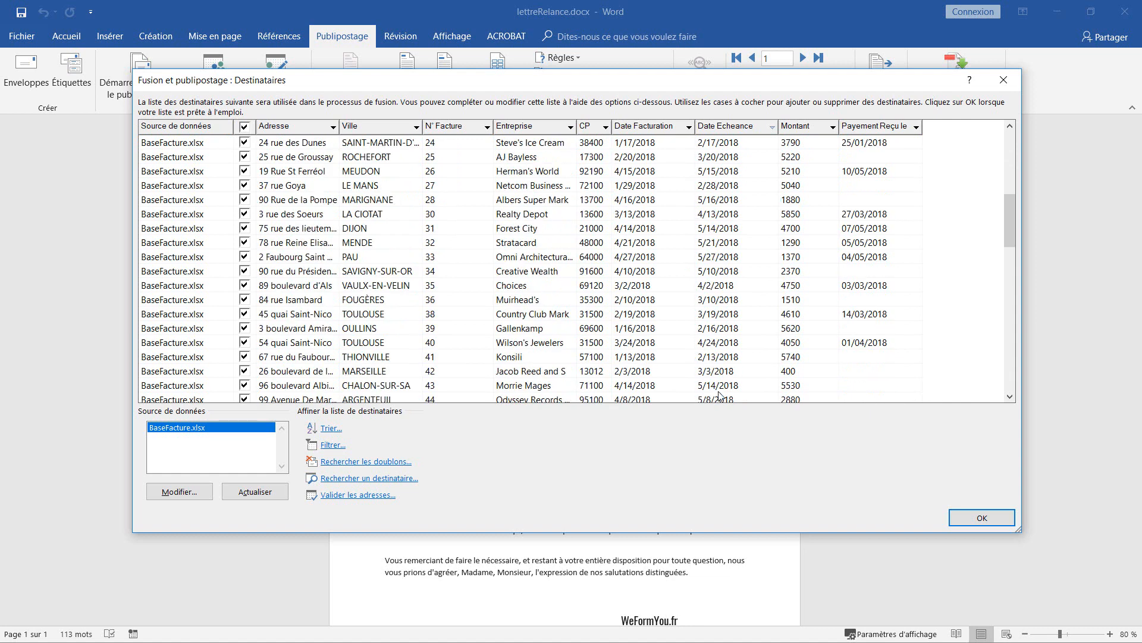
scroll(708, 398, "down", 12)
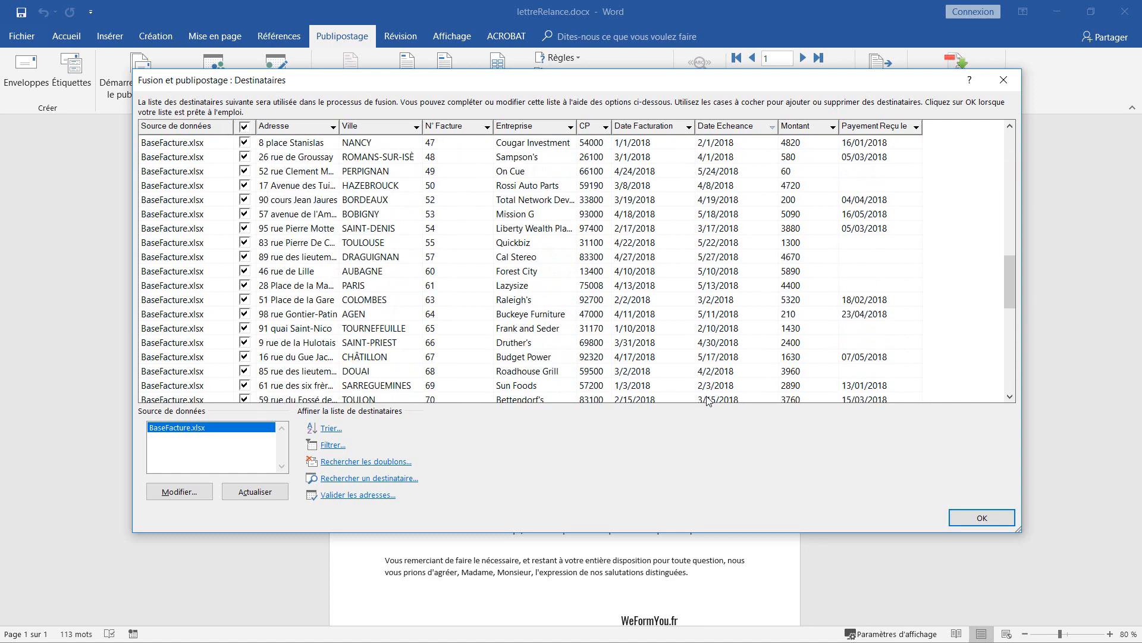
scroll(707, 399, "down", 3)
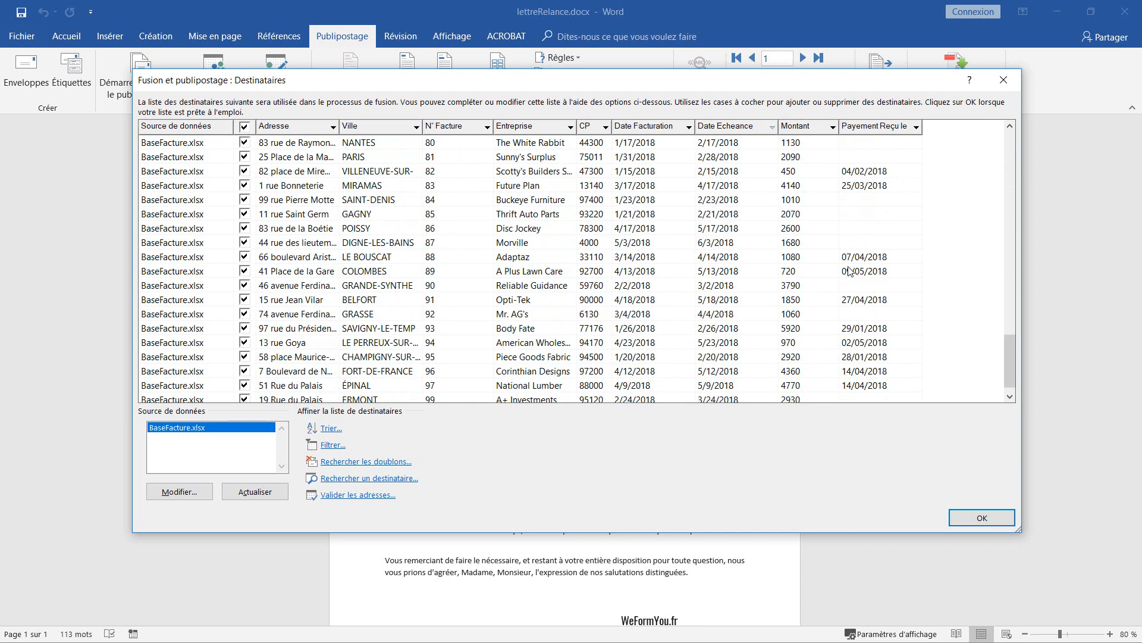
left_click_drag(1012, 349, 1015, 140)
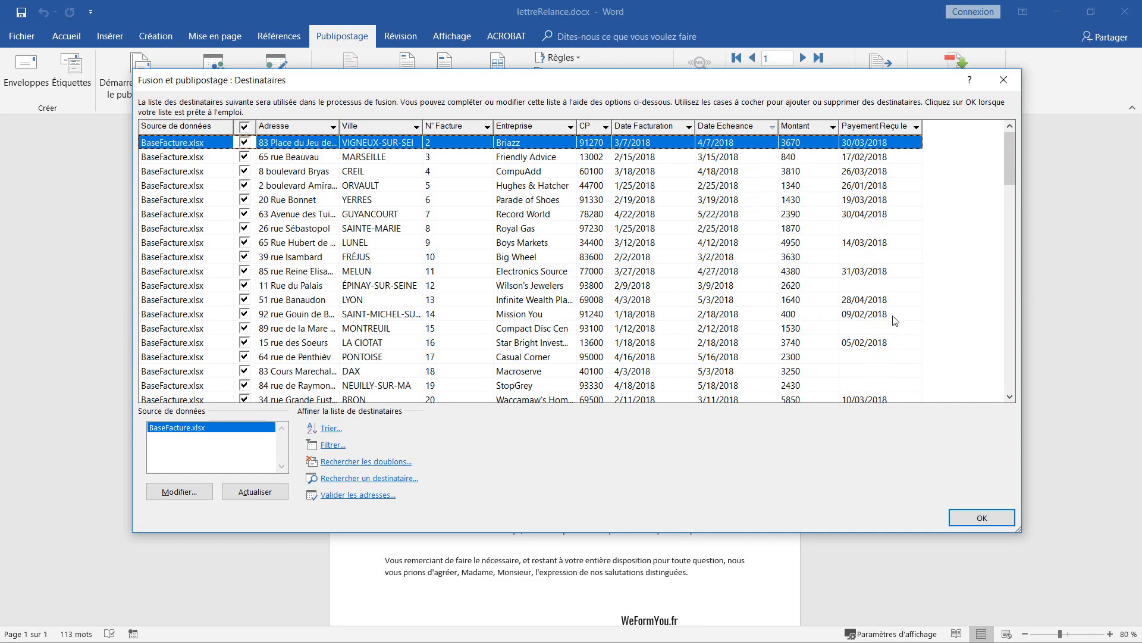
Keep only recipients with an empty Payement Reçu le value, sort them by Entreprise in ascending order, and accept the list.
left_click(917, 126)
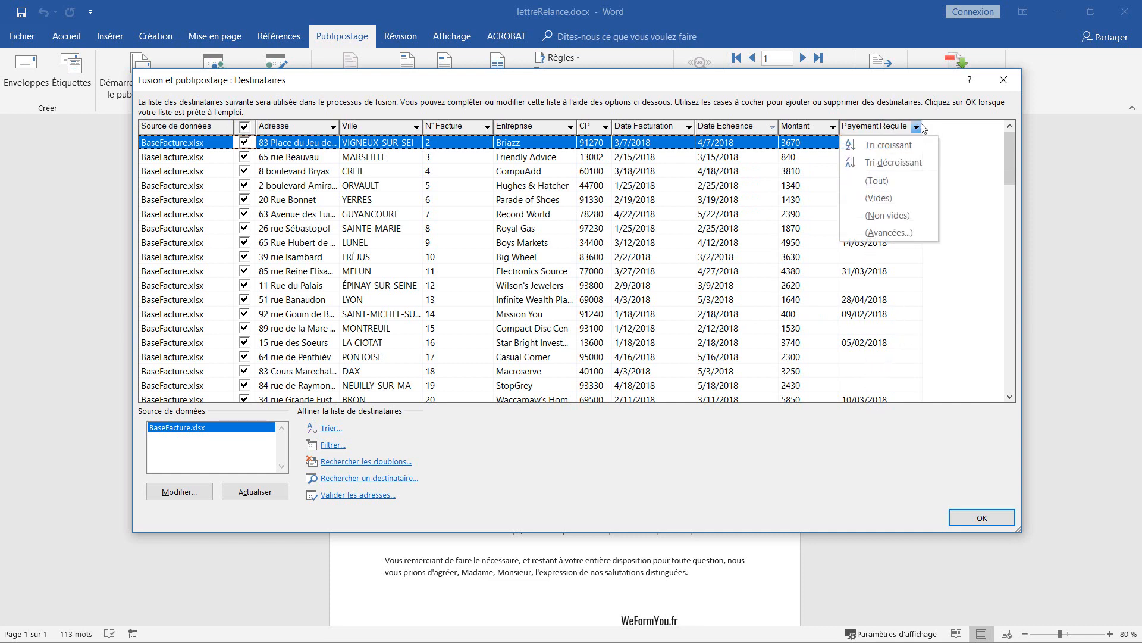
left_click(905, 201)
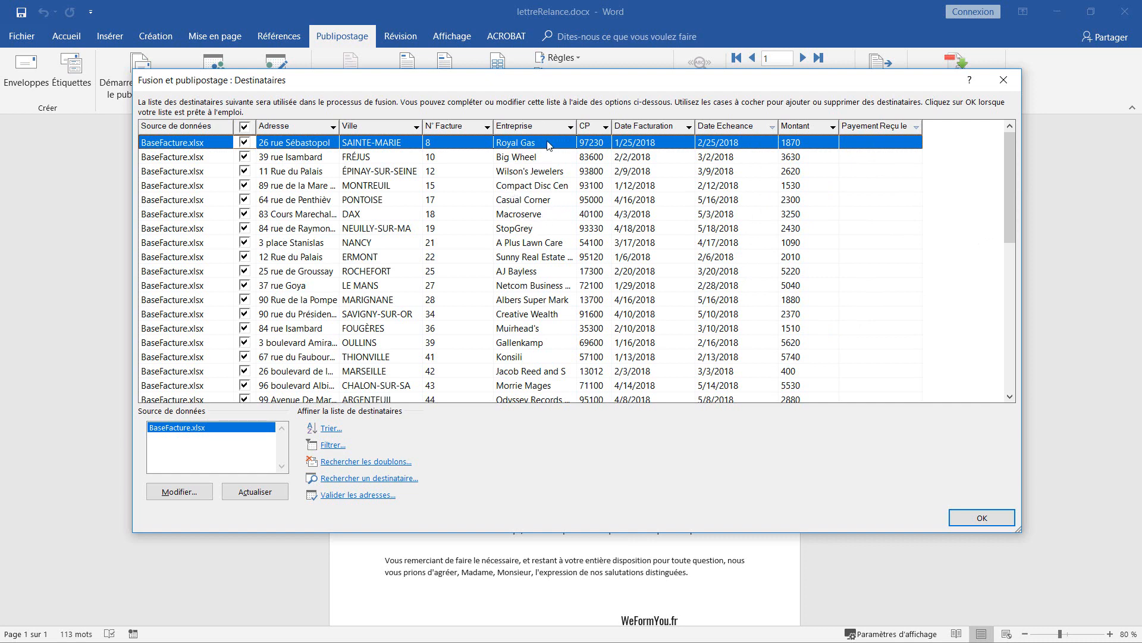
left_click(569, 127)
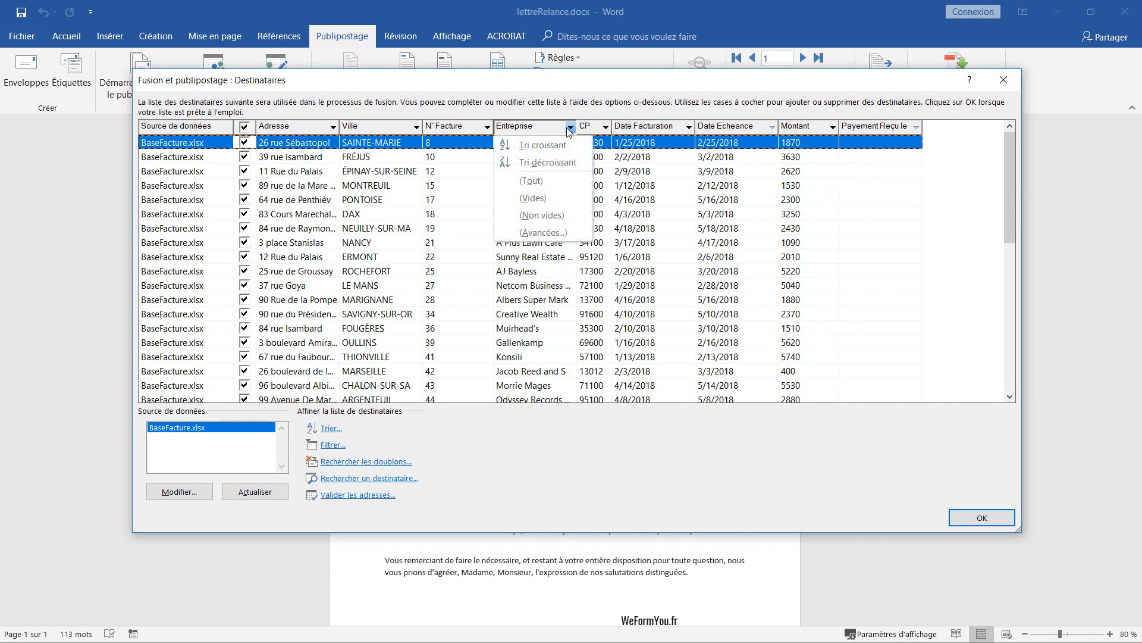
left_click(541, 146)
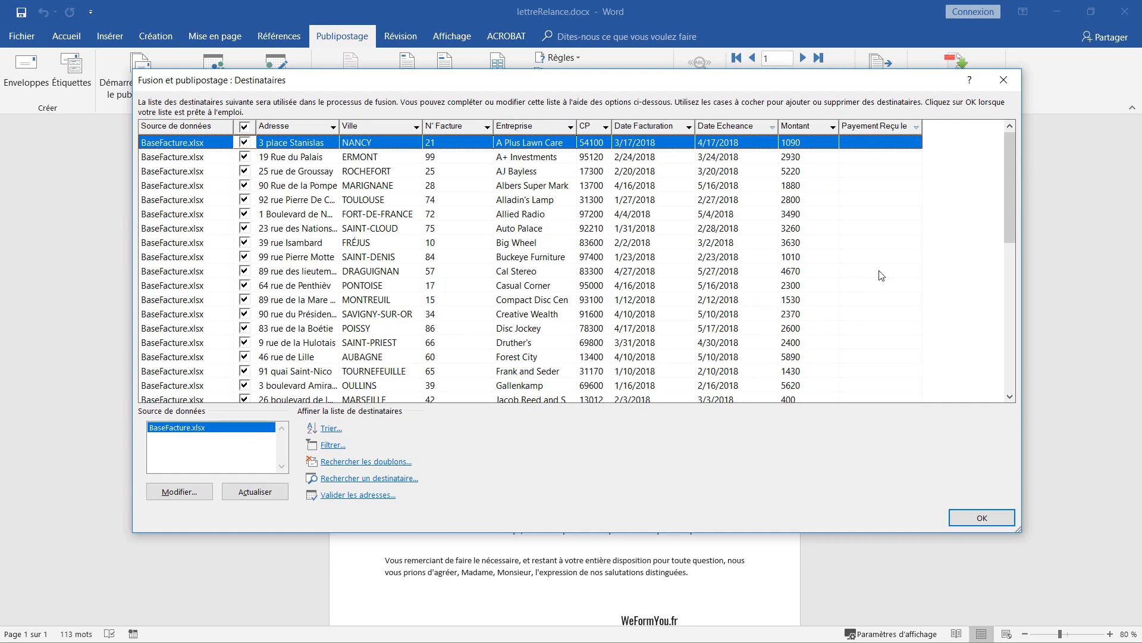
left_click(964, 521)
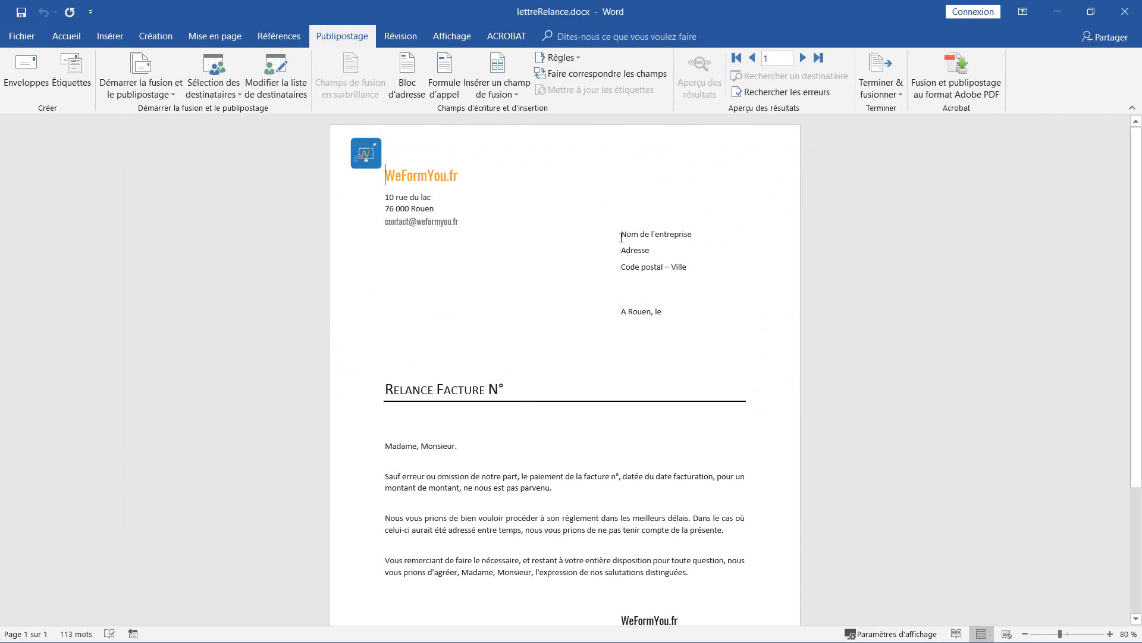
Replace the "Nom de l'entreprise" and "Adresse" placeholders in the recipient block with the Entreprise and Adresse merge fields.
left_click_drag(621, 234, 687, 233)
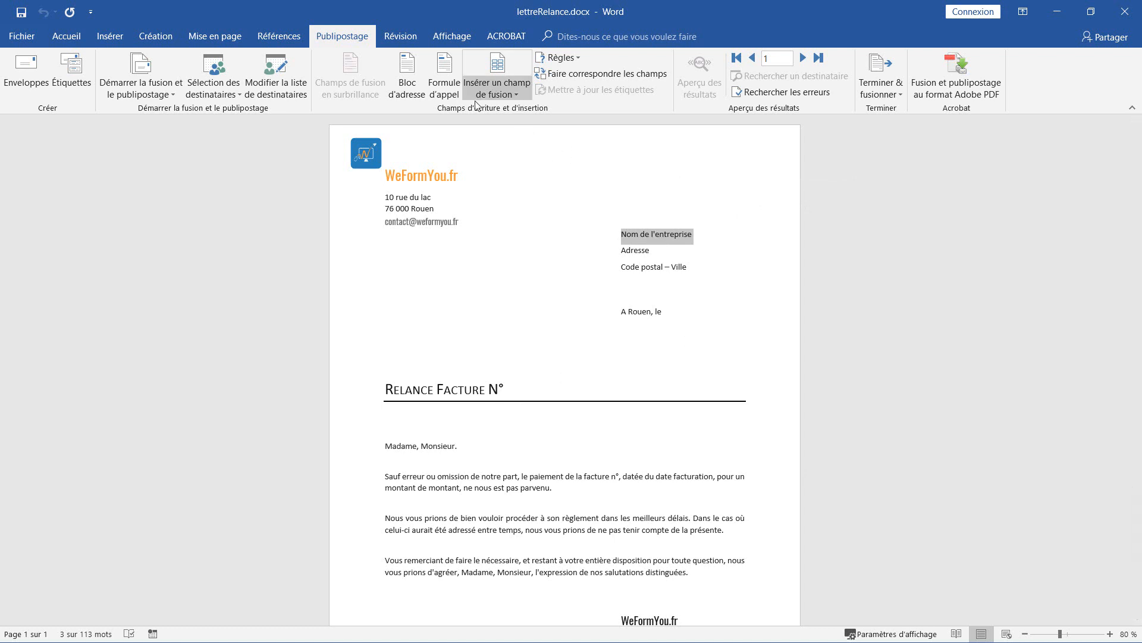
left_click(516, 94)
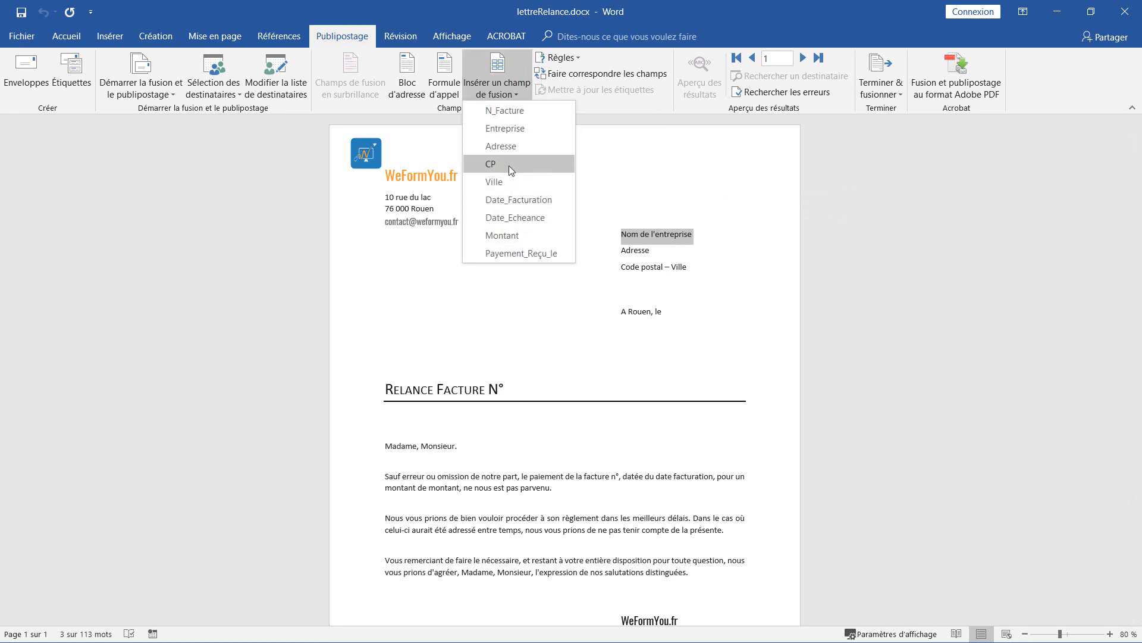
left_click(509, 132)
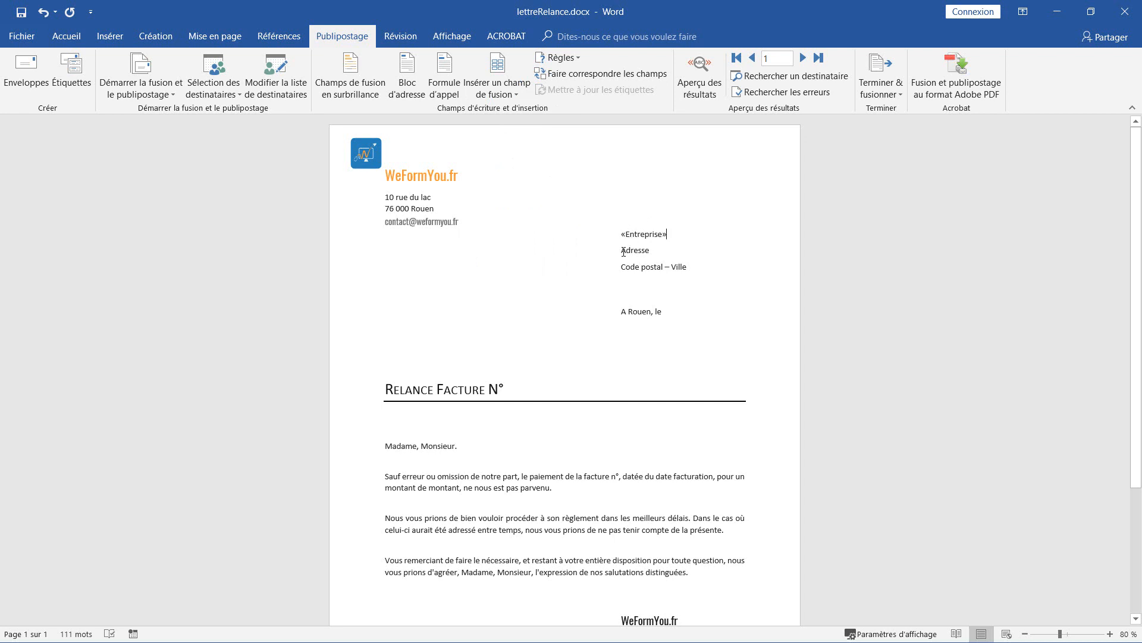
left_click_drag(622, 252, 650, 251)
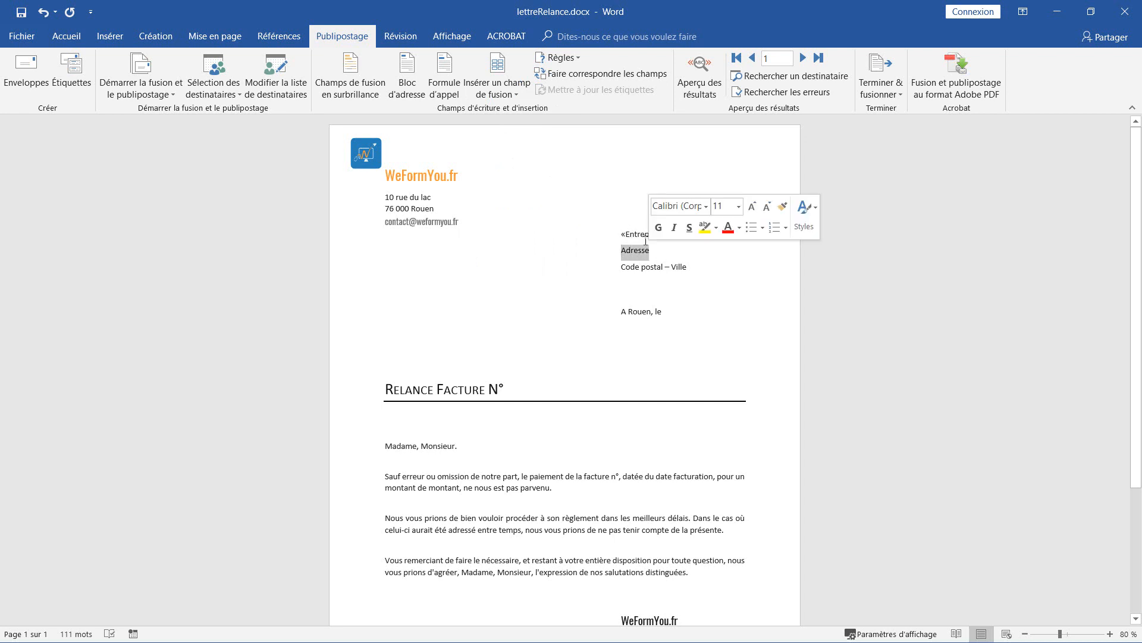
left_click(517, 92)
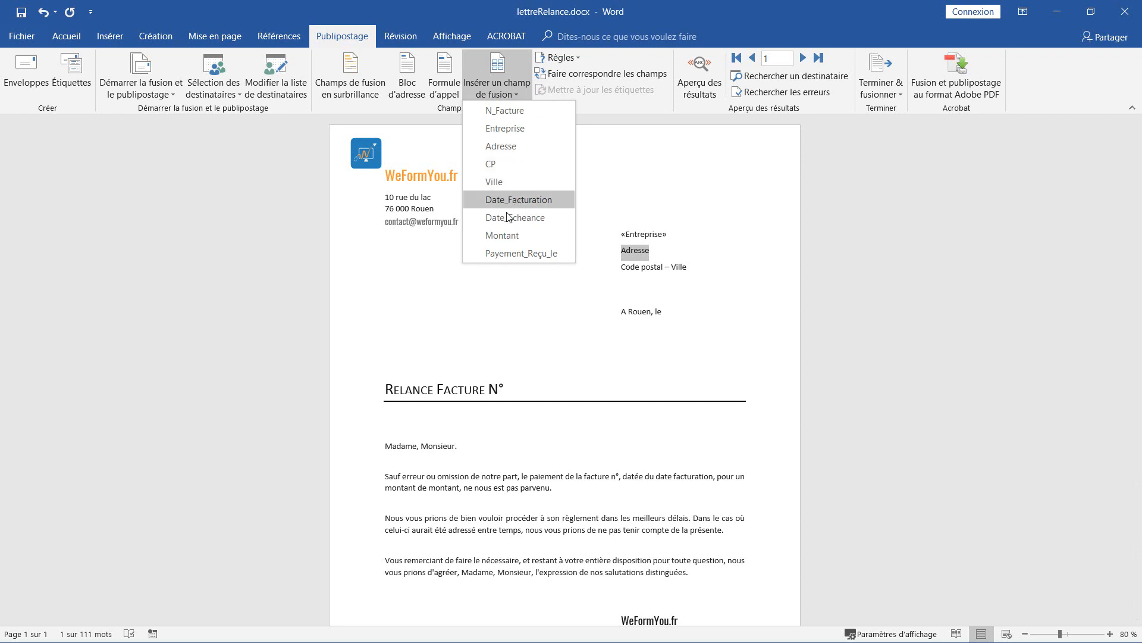
left_click(506, 146)
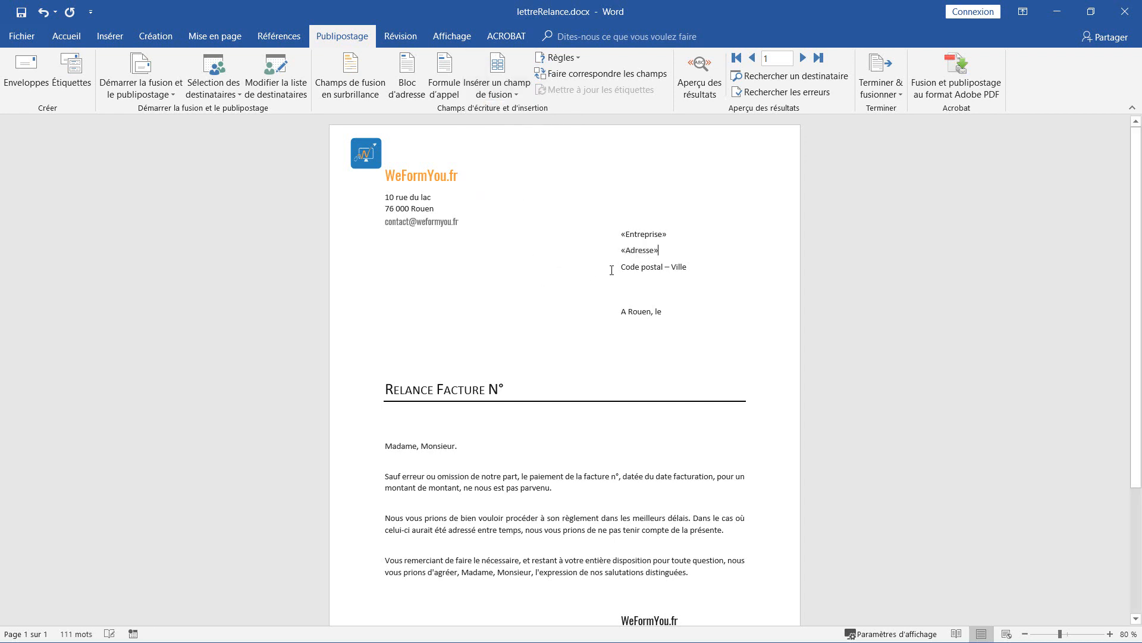
Replace "Code postal – Ville" with the CP and Ville merge fields separated by a space, on their own line above "A Rouen, le".
left_click_drag(622, 267, 686, 268)
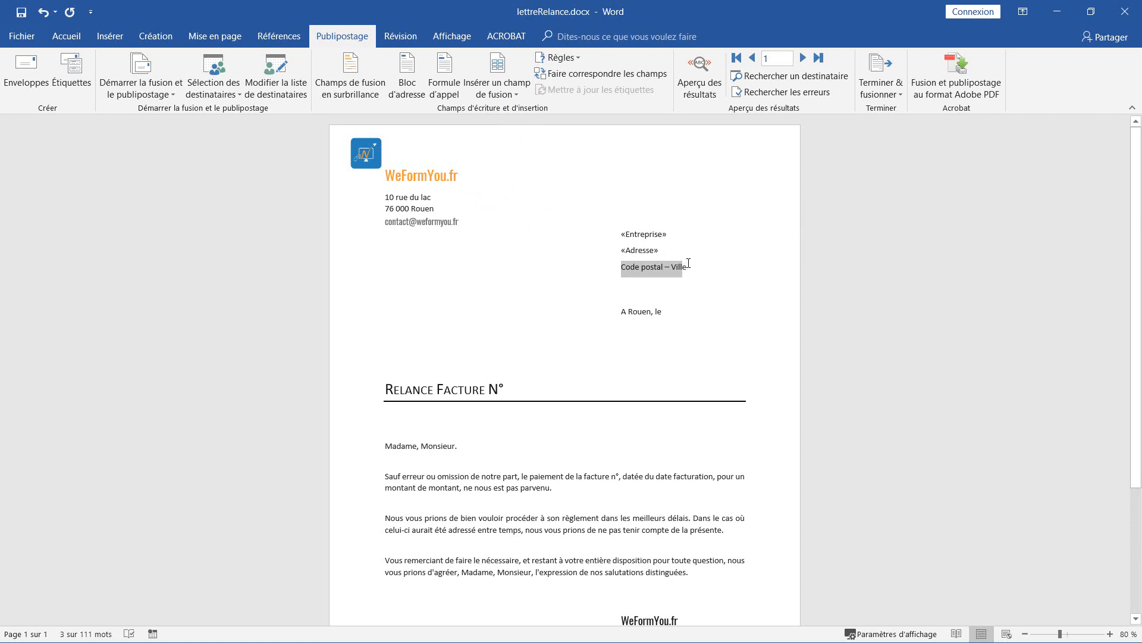
left_click(501, 96)
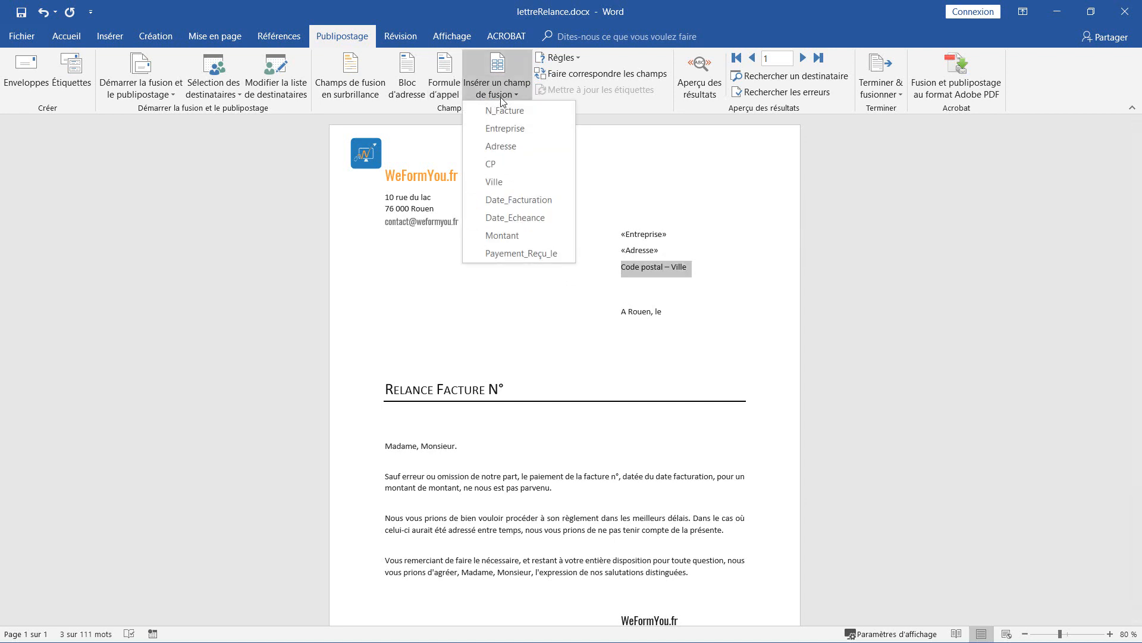
left_click(497, 164)
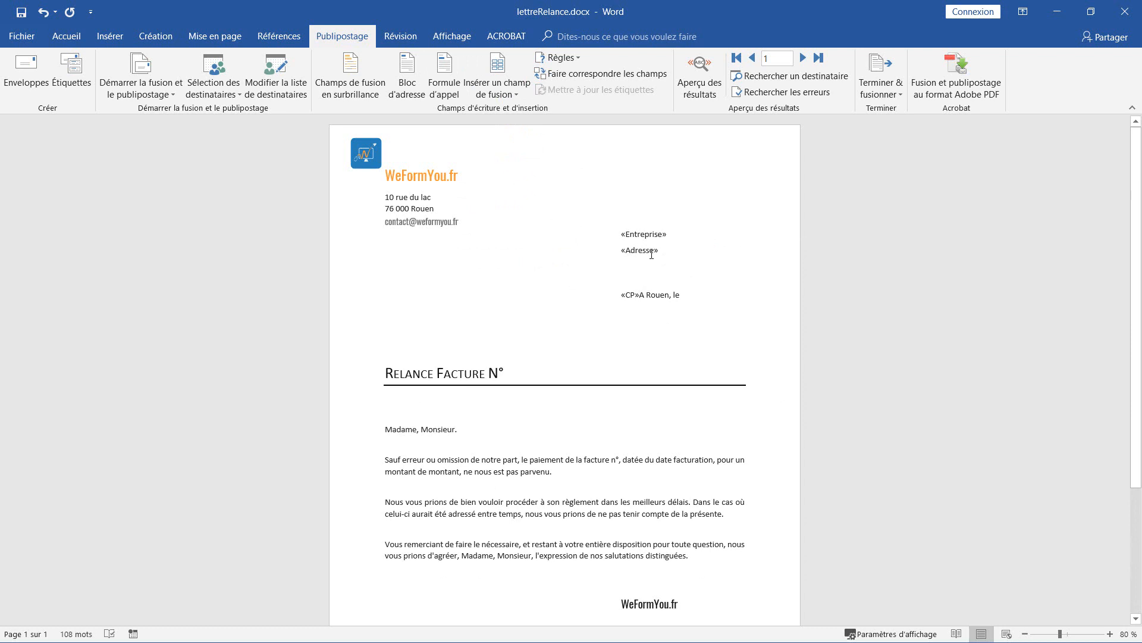
key("Return")
key("Return")
key("Return")
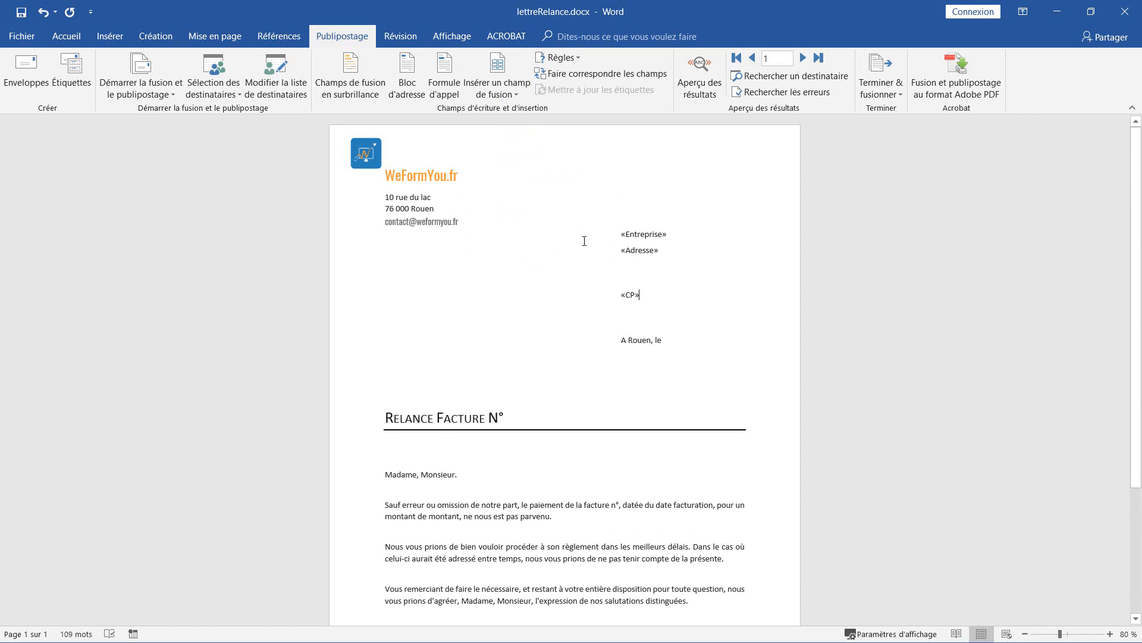
left_click(647, 296)
left_click(508, 95)
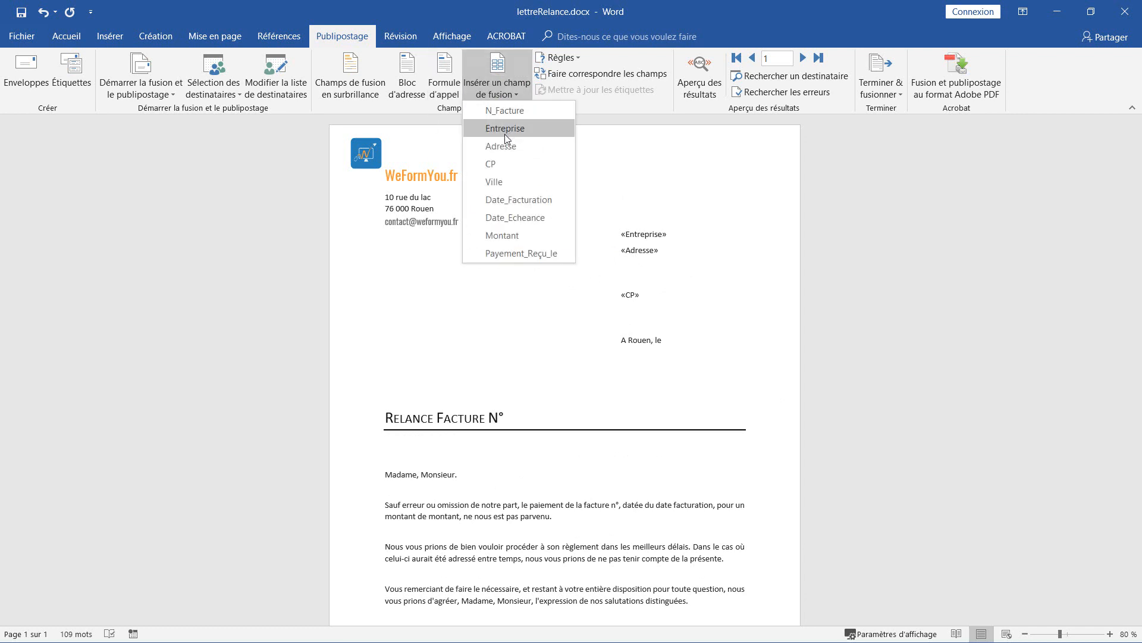
left_click(502, 183)
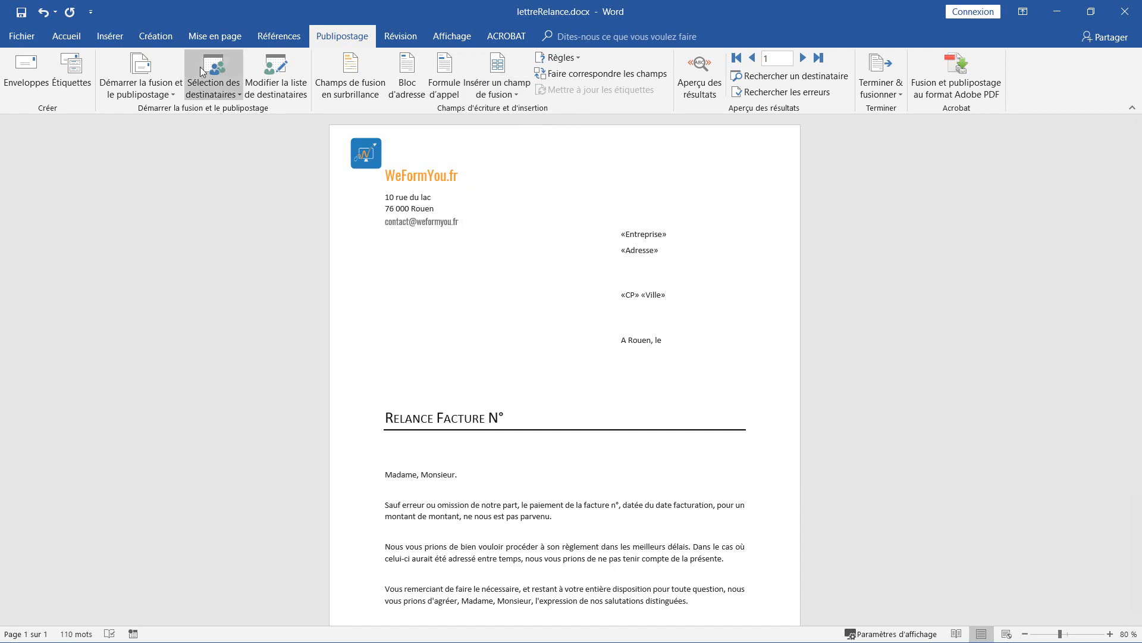
Set the paragraph spacing of the CP and Ville line to 0 pt before and 6 pt after.
left_click(214, 37)
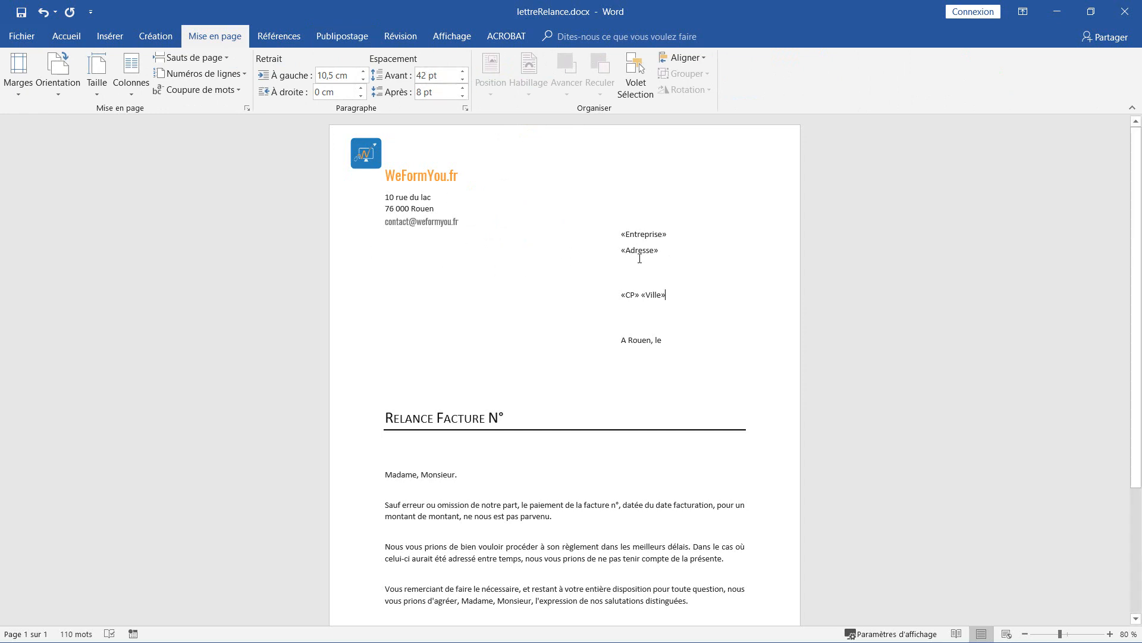
left_click(380, 248)
left_click(364, 290)
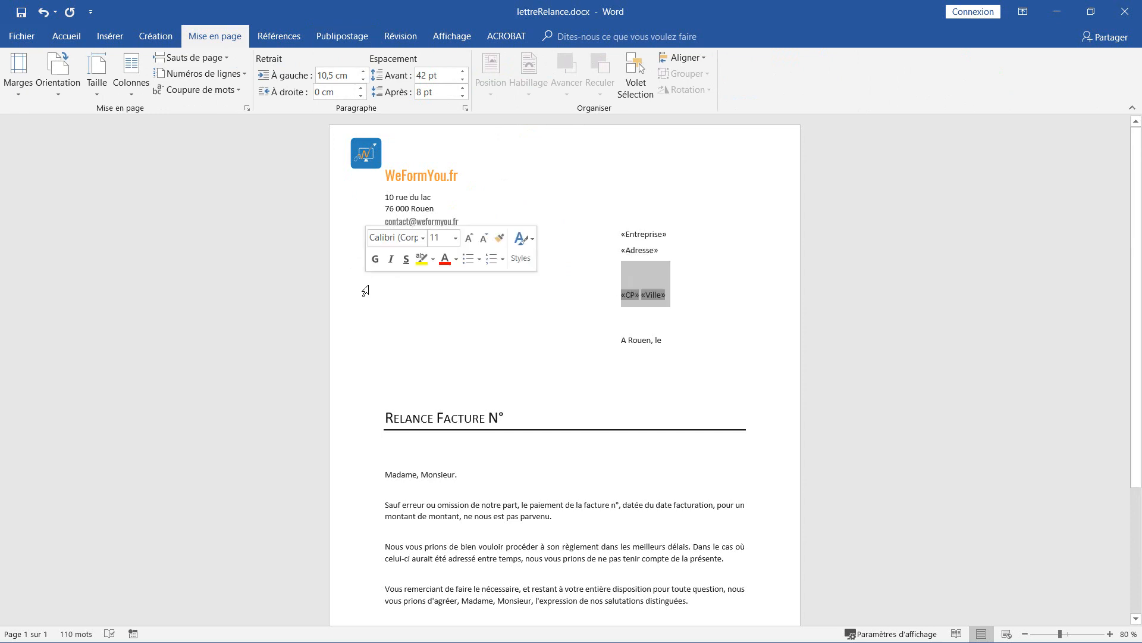
left_click_drag(439, 76, 387, 64)
type("0")
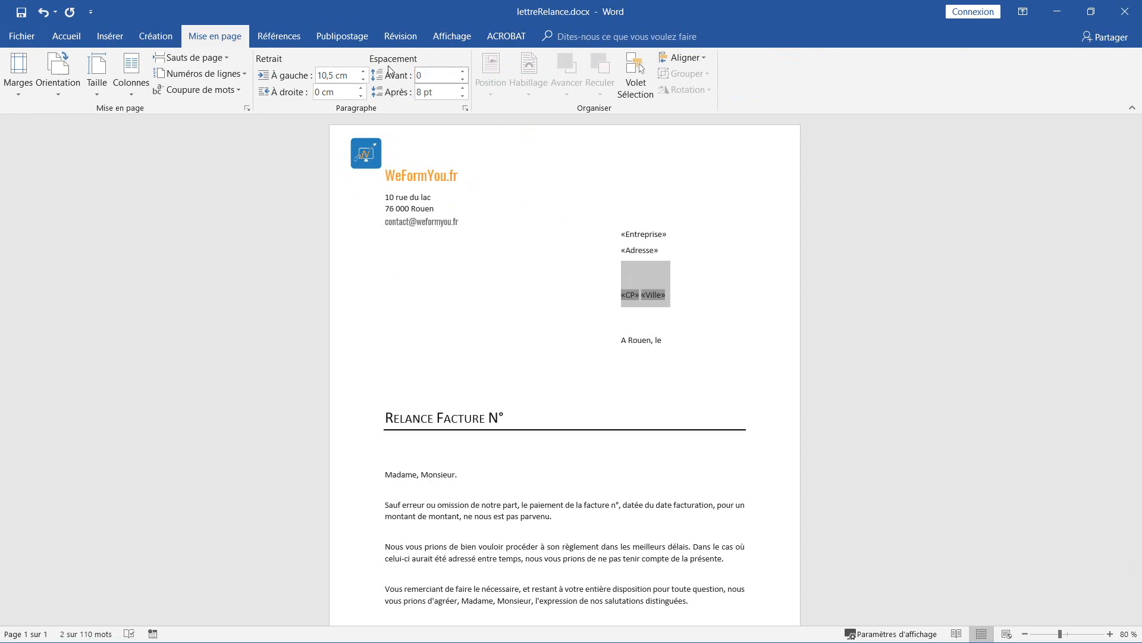
key("Tab")
type("6")
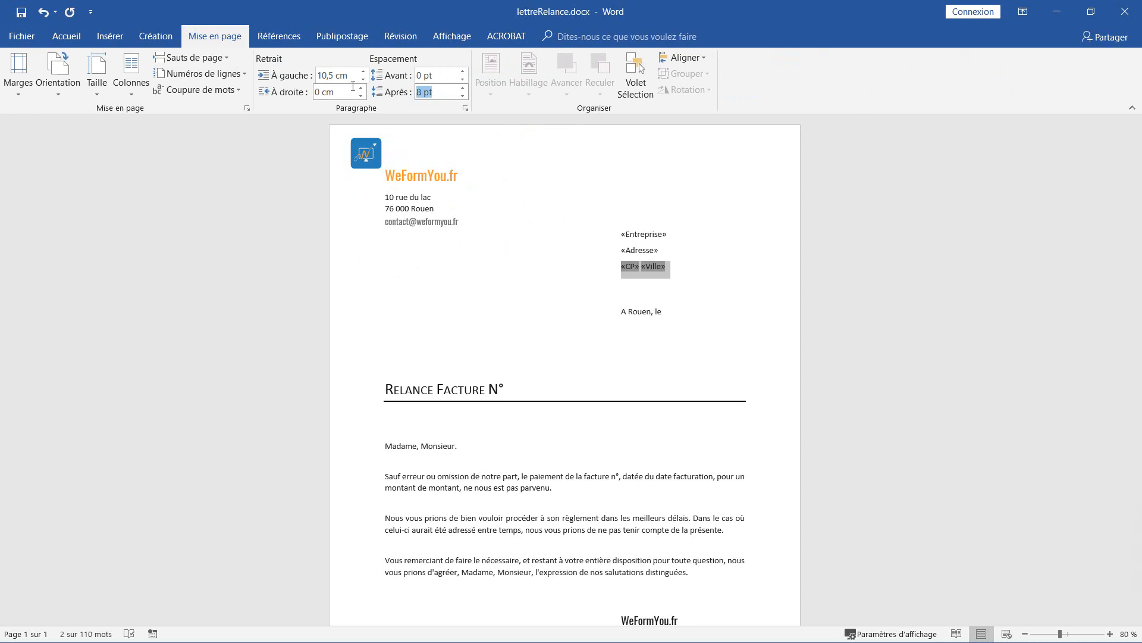
key("Return")
left_click(645, 234)
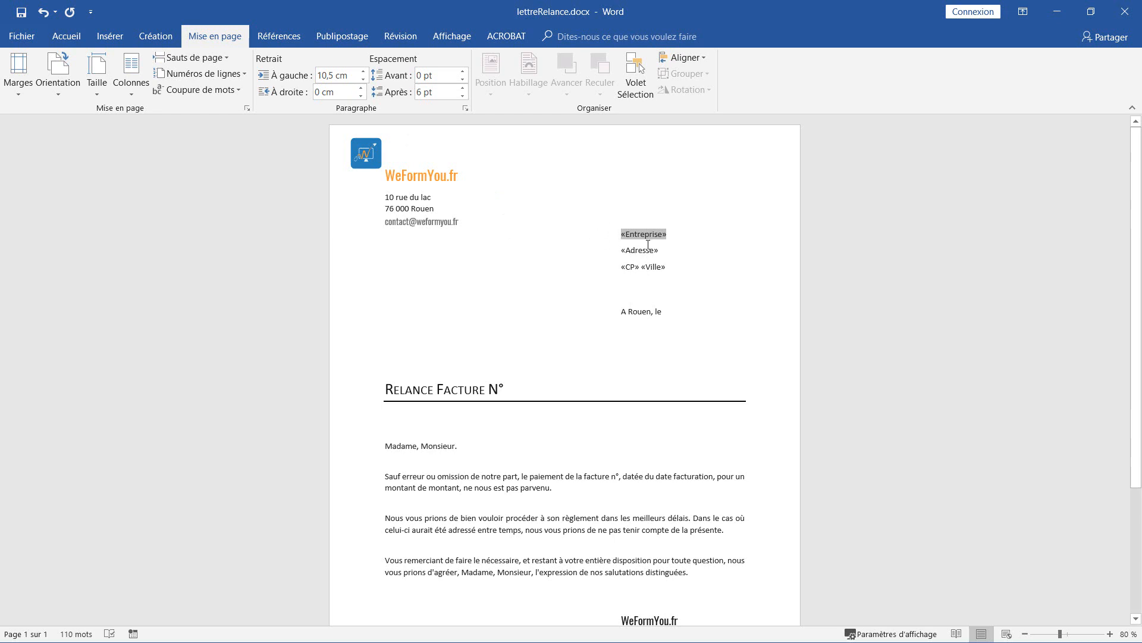
Preview the merge results and browse recipients up to record 8 to check the address block, returning to the merge field view.
left_click(342, 36)
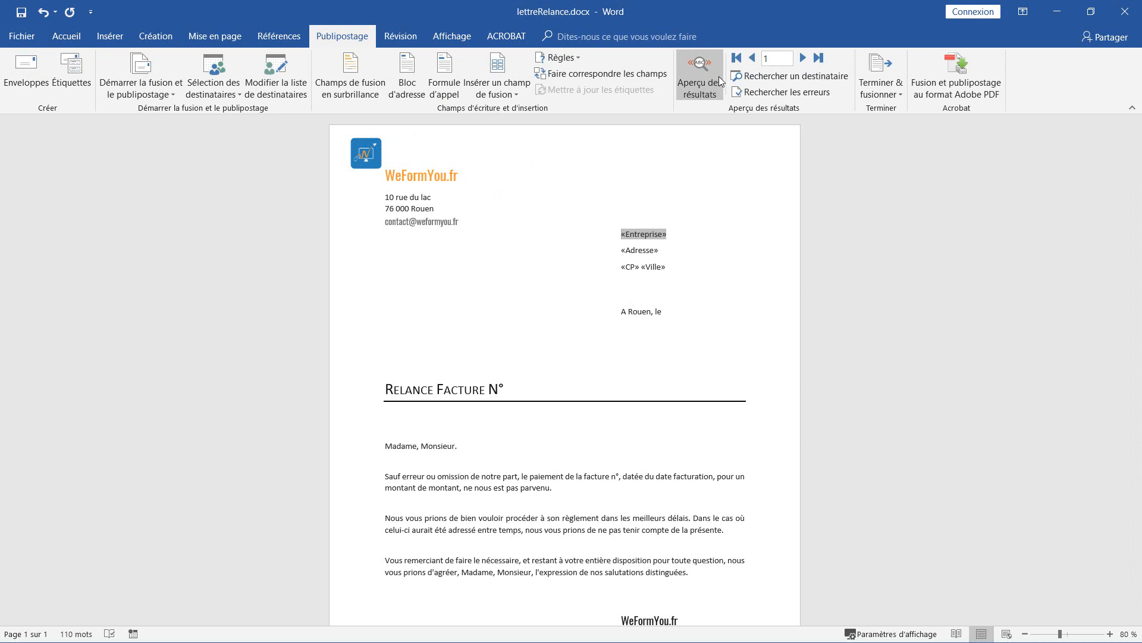
left_click(700, 72)
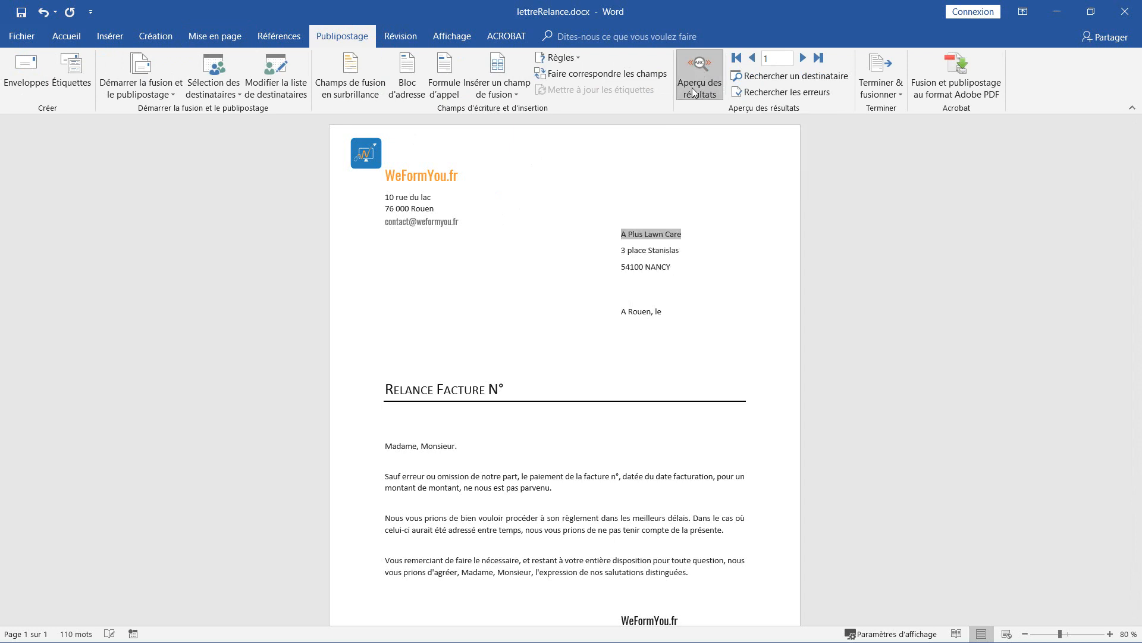
left_click(635, 250)
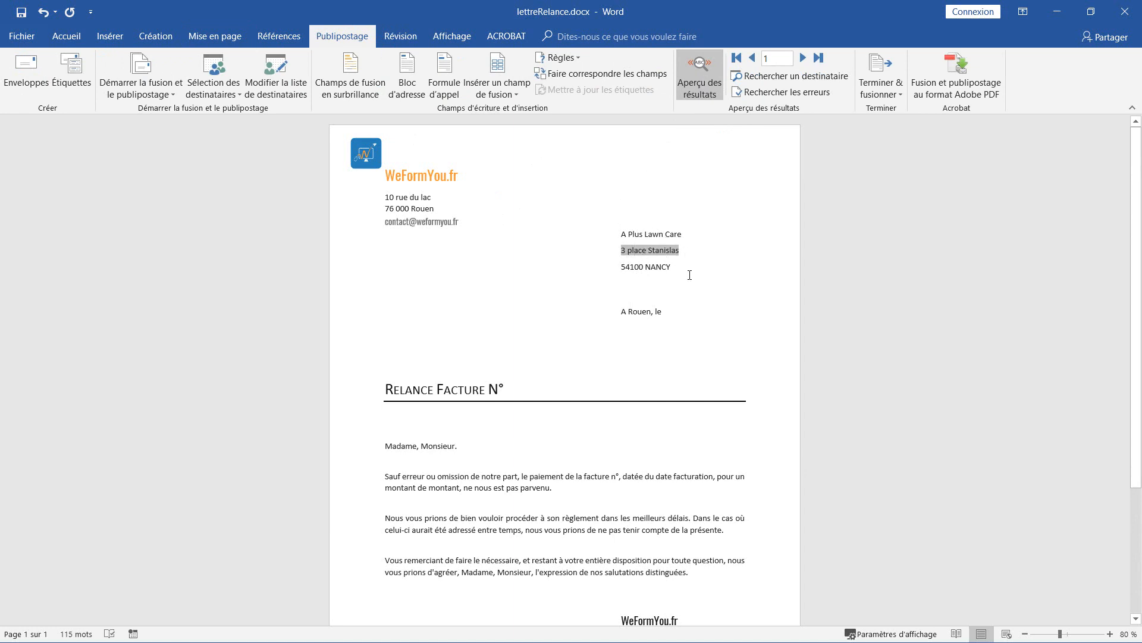
left_click(634, 280)
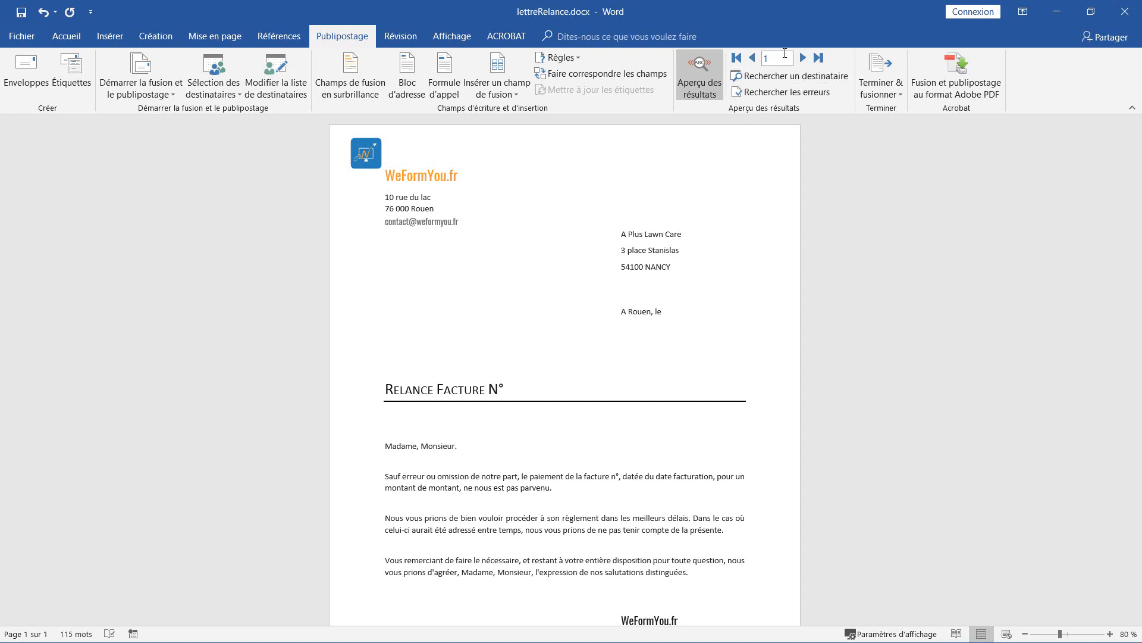
left_click(804, 59)
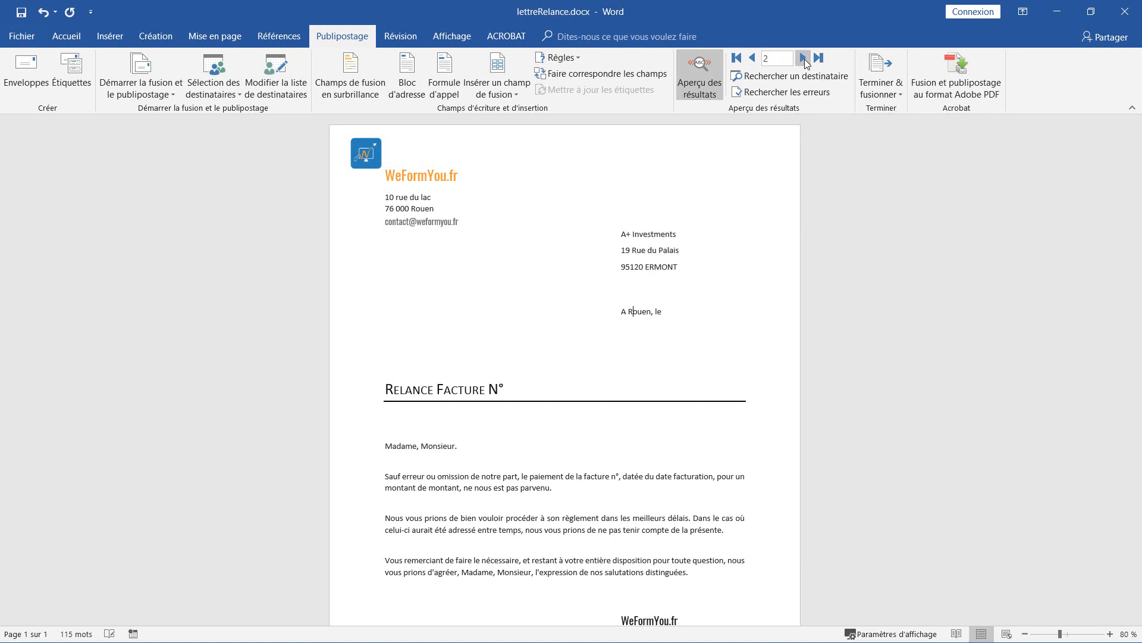
left_click(804, 59)
left_click(804, 59)
left_click(804, 59)
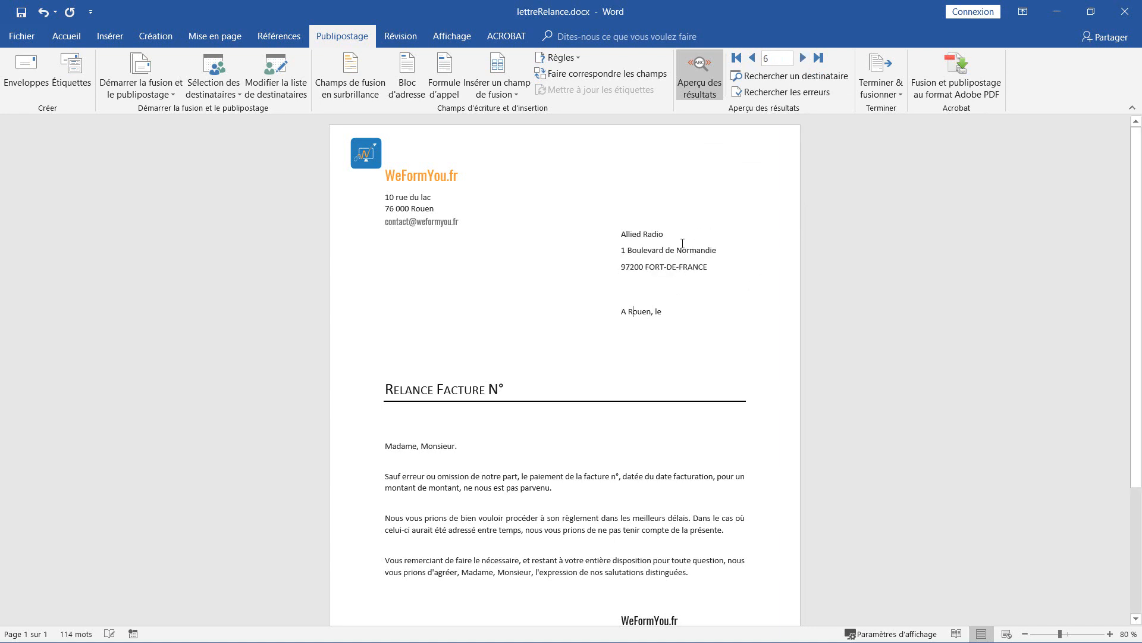
left_click(804, 59)
left_click(804, 59)
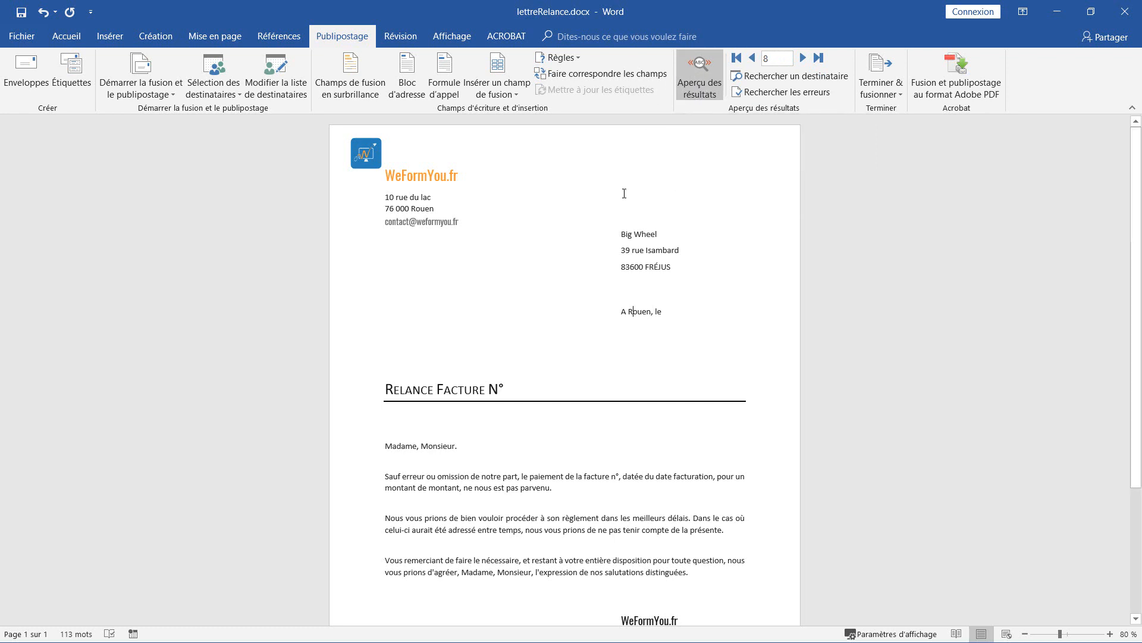
left_click(698, 70)
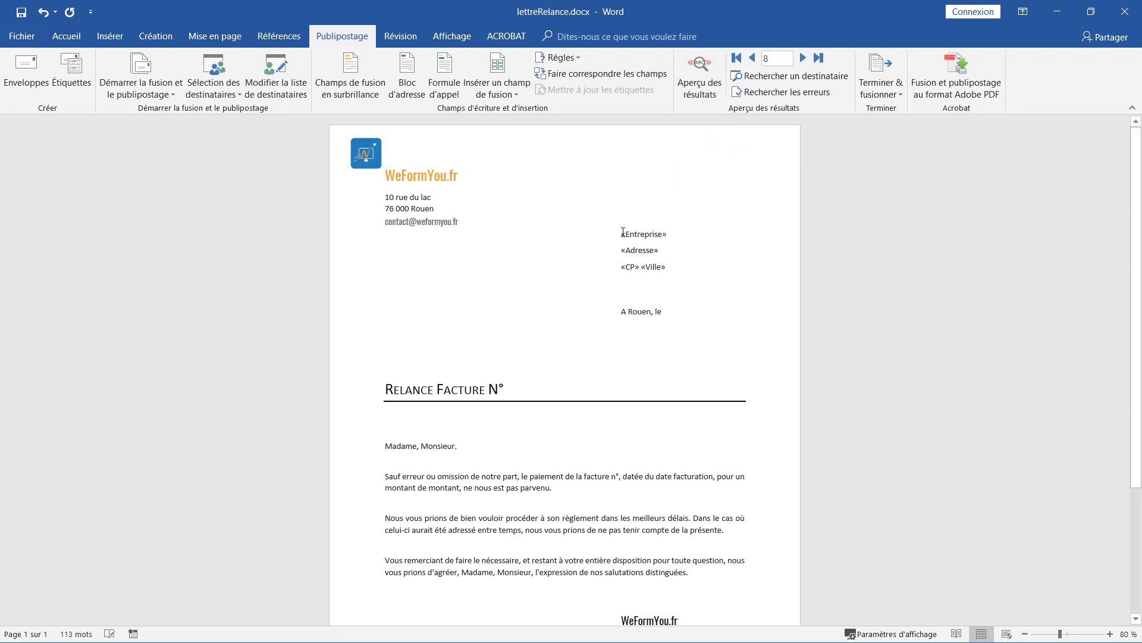
Format the Entreprise merge field in the recipient block as bold at 14 pt.
left_click_drag(621, 234, 673, 234)
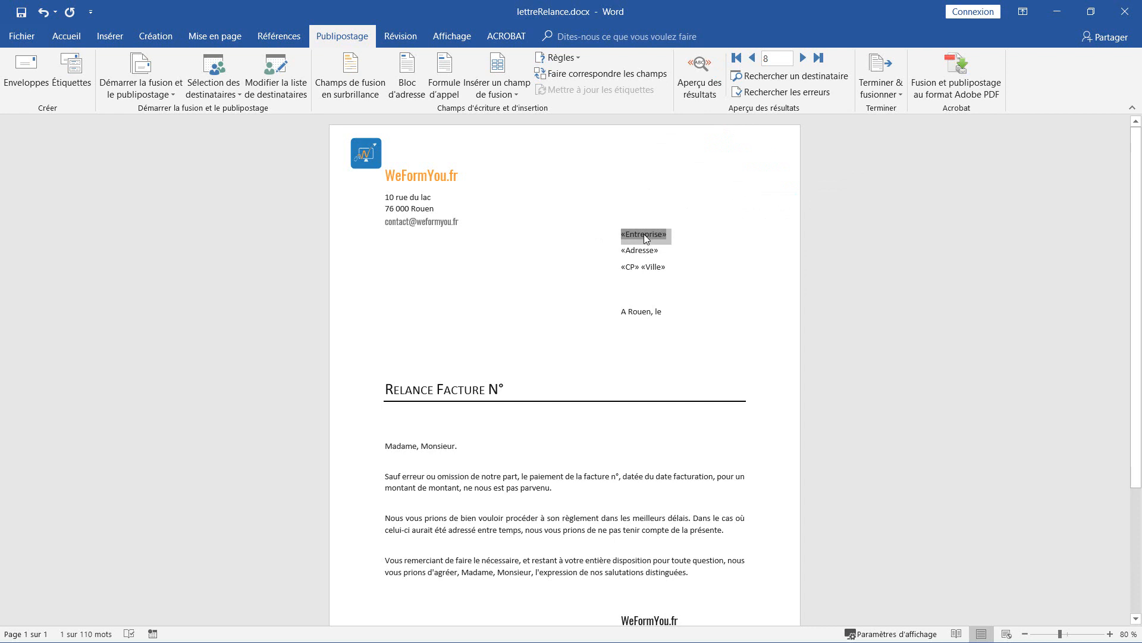
left_click(66, 35)
left_click(177, 86)
left_click(292, 62)
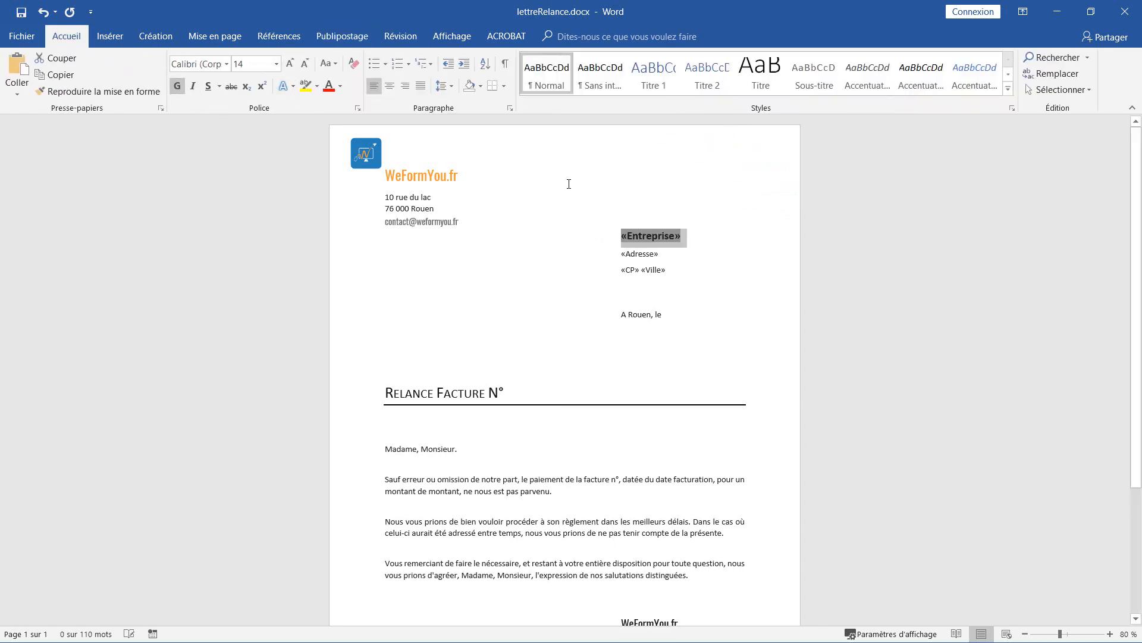
Italicize the Adresse, CP and Ville merge fields in the recipient block.
left_click(618, 247)
left_click_drag(618, 248, 672, 274)
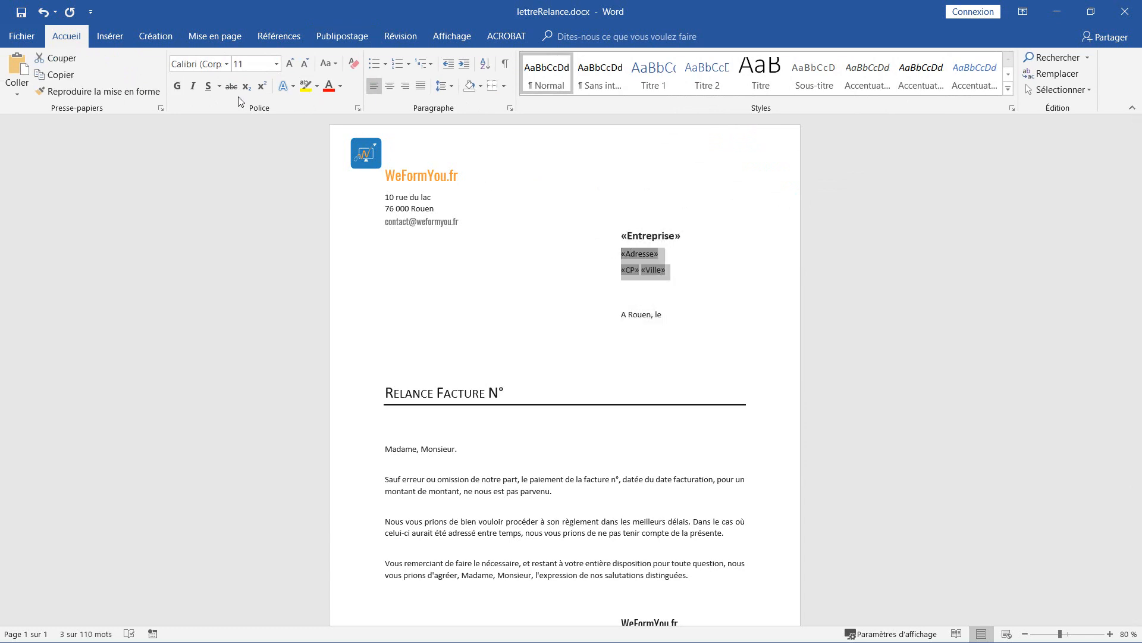
left_click(195, 90)
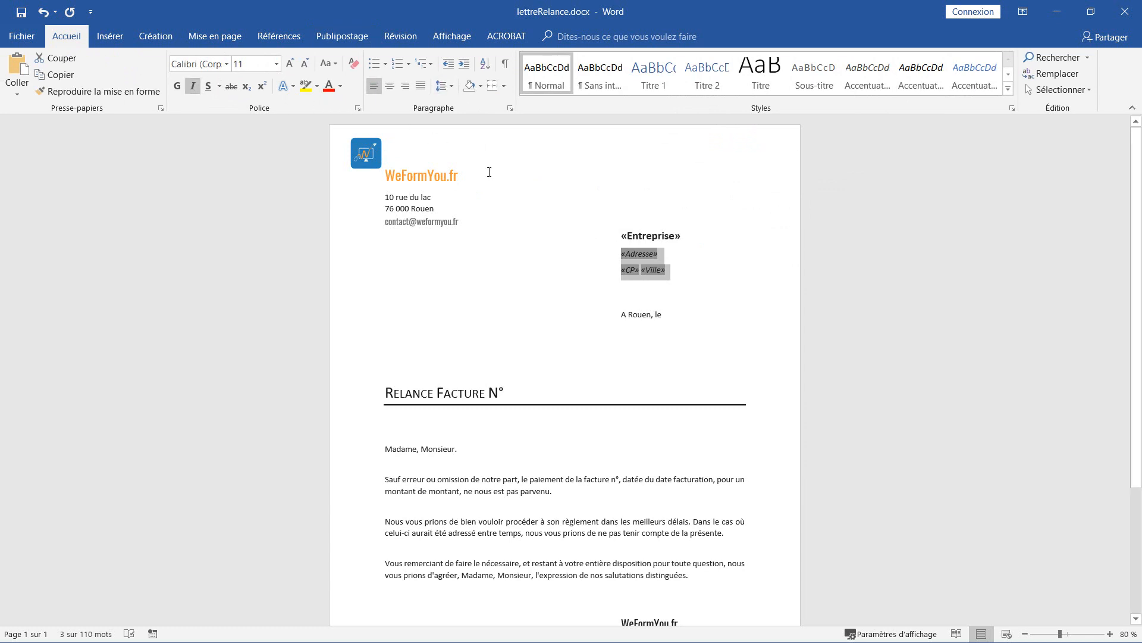
Preview the merge results and browse records 8 to 11 and back to check the recipient block's formatting.
left_click(356, 37)
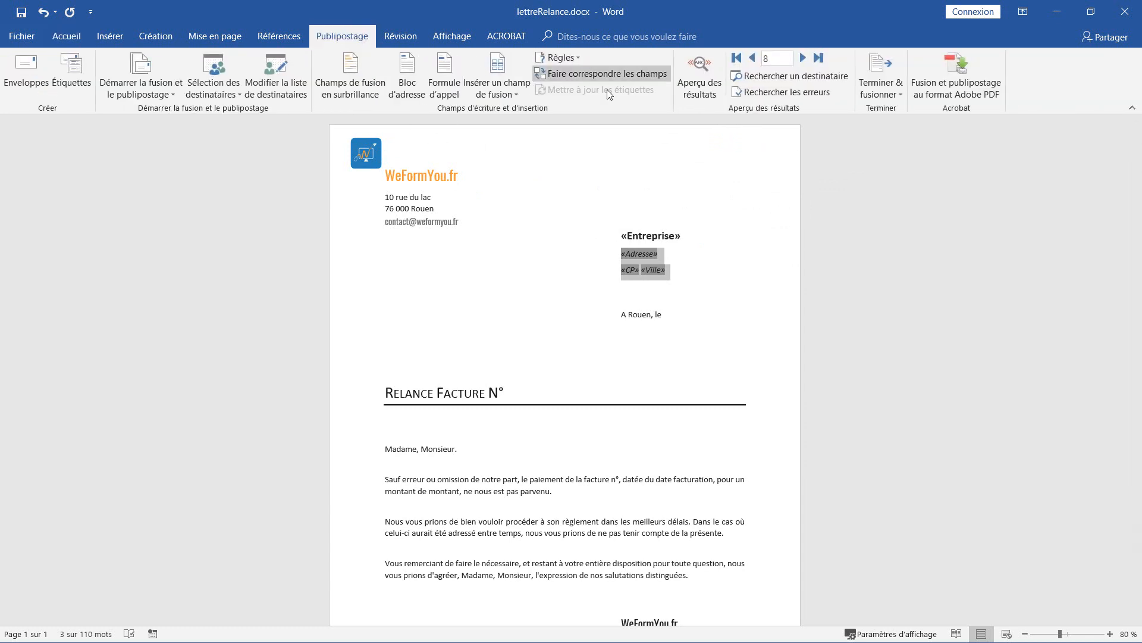
left_click(711, 73)
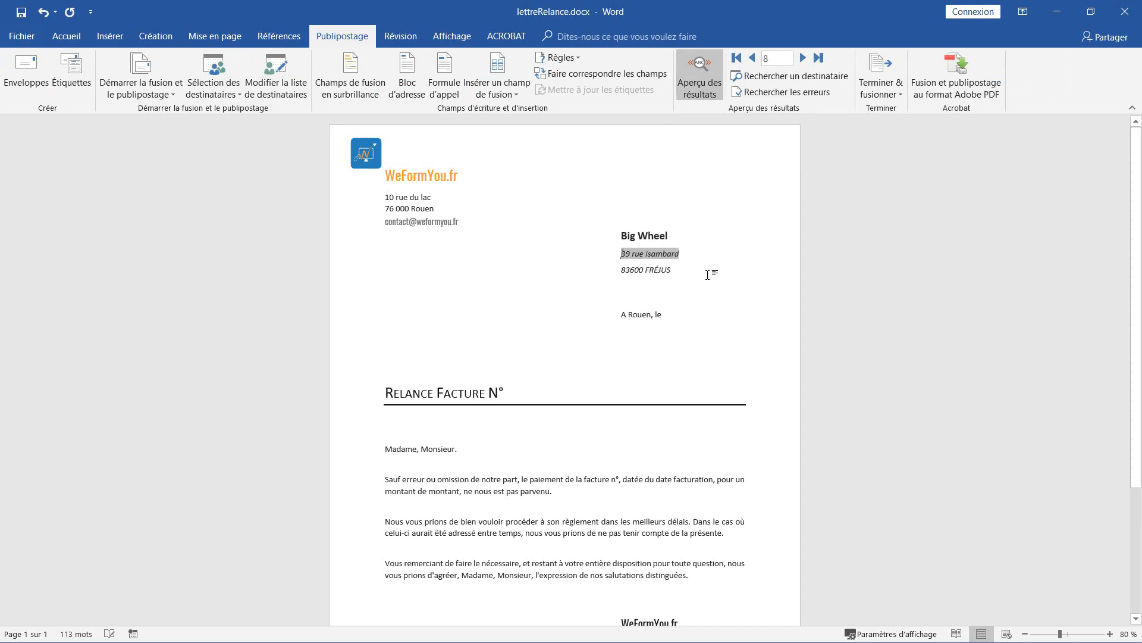
left_click(635, 271)
left_click(804, 58)
left_click(804, 58)
left_click(804, 59)
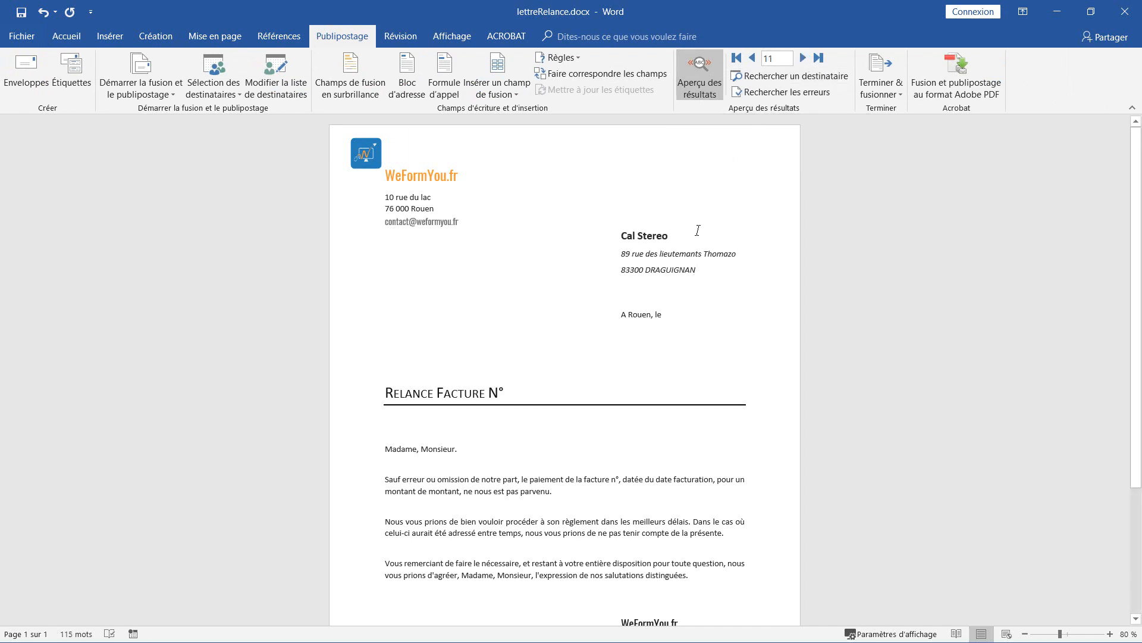
left_click(752, 57)
left_click(752, 58)
left_click(752, 58)
left_click(647, 264)
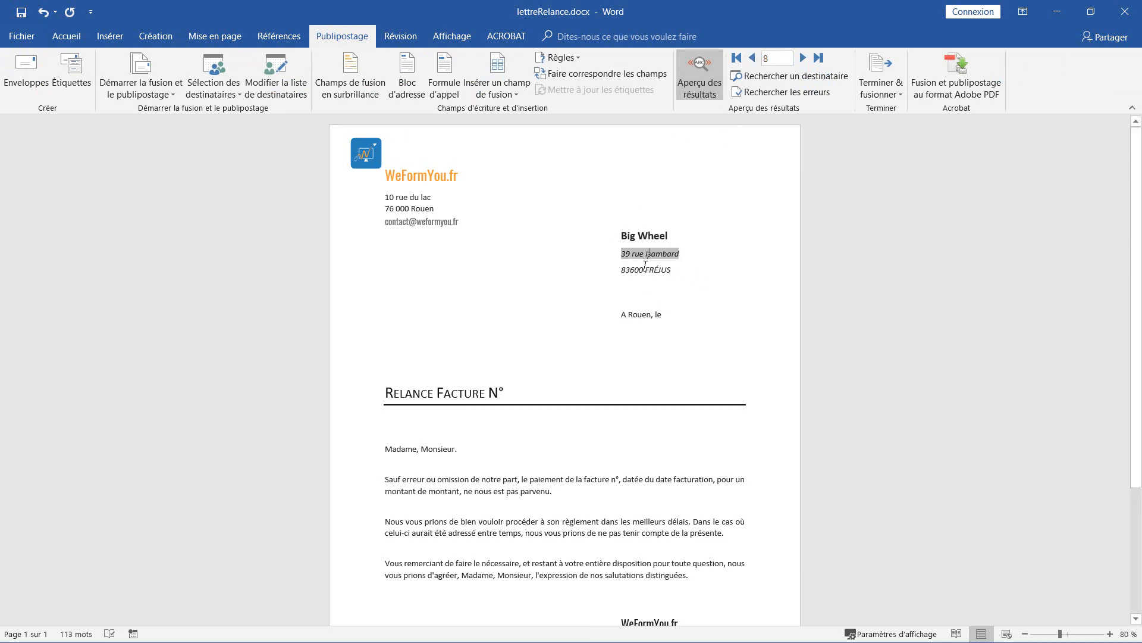
Insert the N_Facture merge field after "facture n°" in the first body paragraph and switch the results preview off.
scroll(600, 274, "down", 2)
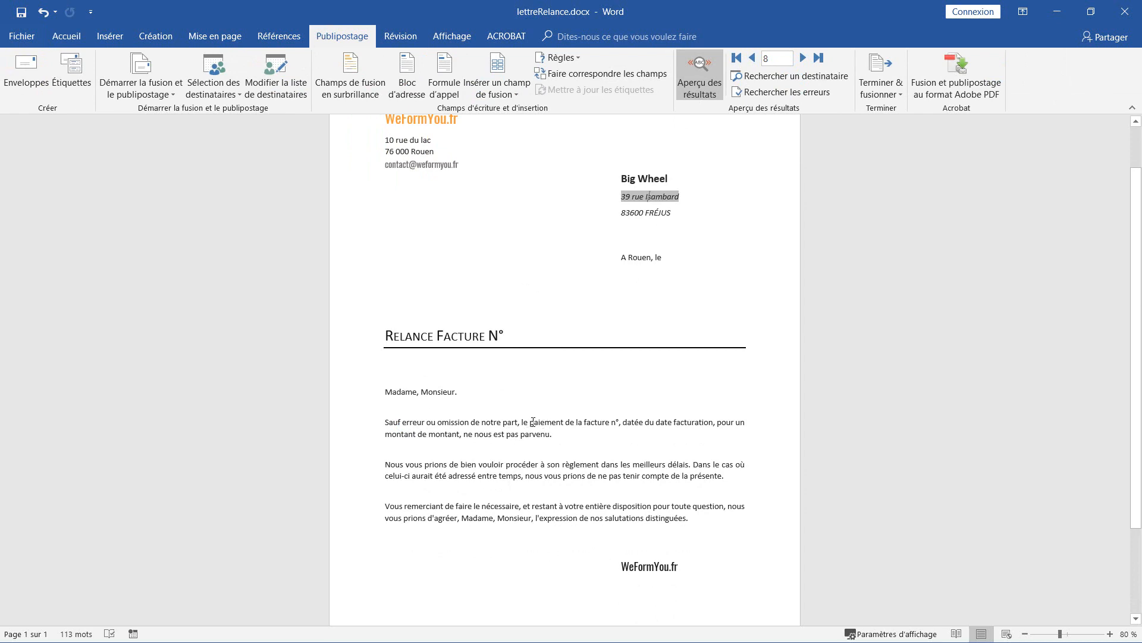
left_click(619, 423)
left_click(521, 93)
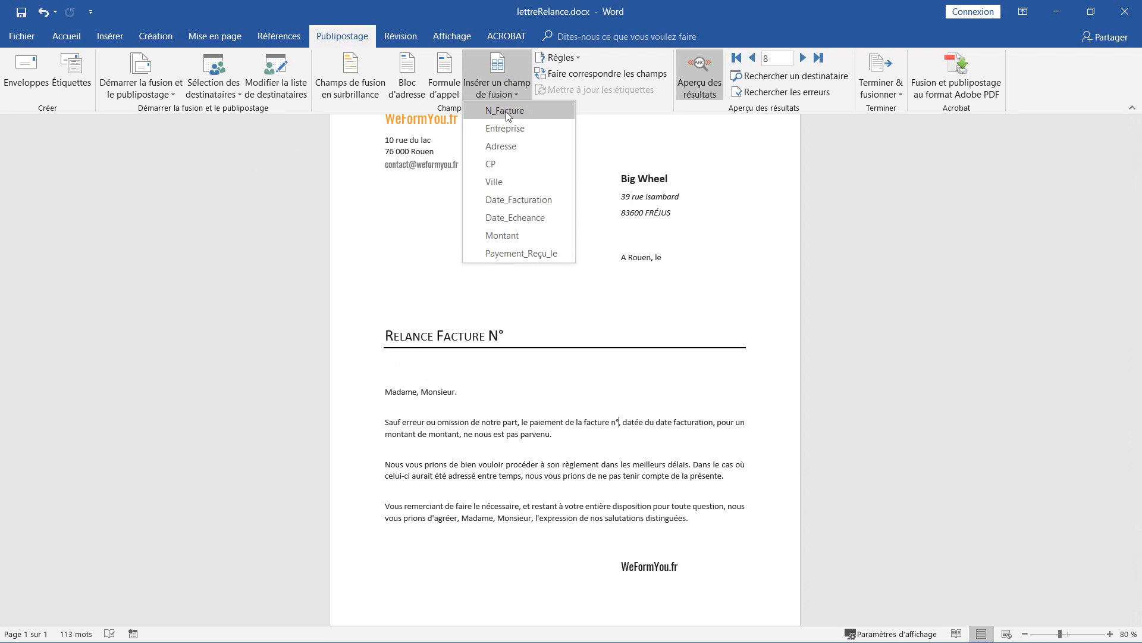
left_click(506, 112)
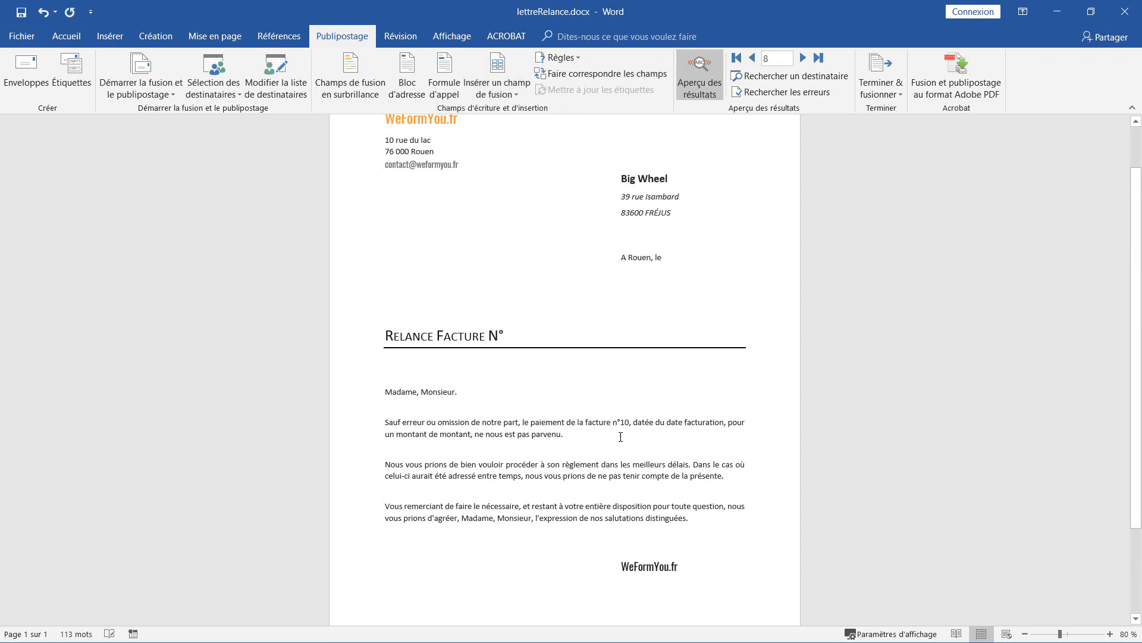
left_click(702, 75)
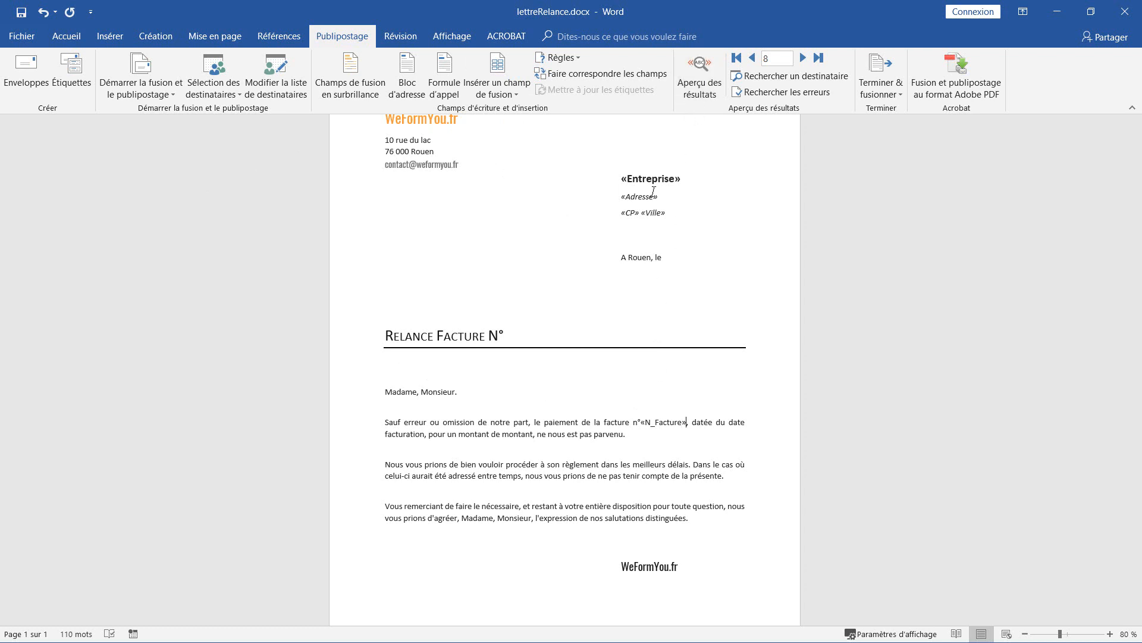
left_click_drag(641, 420, 688, 422)
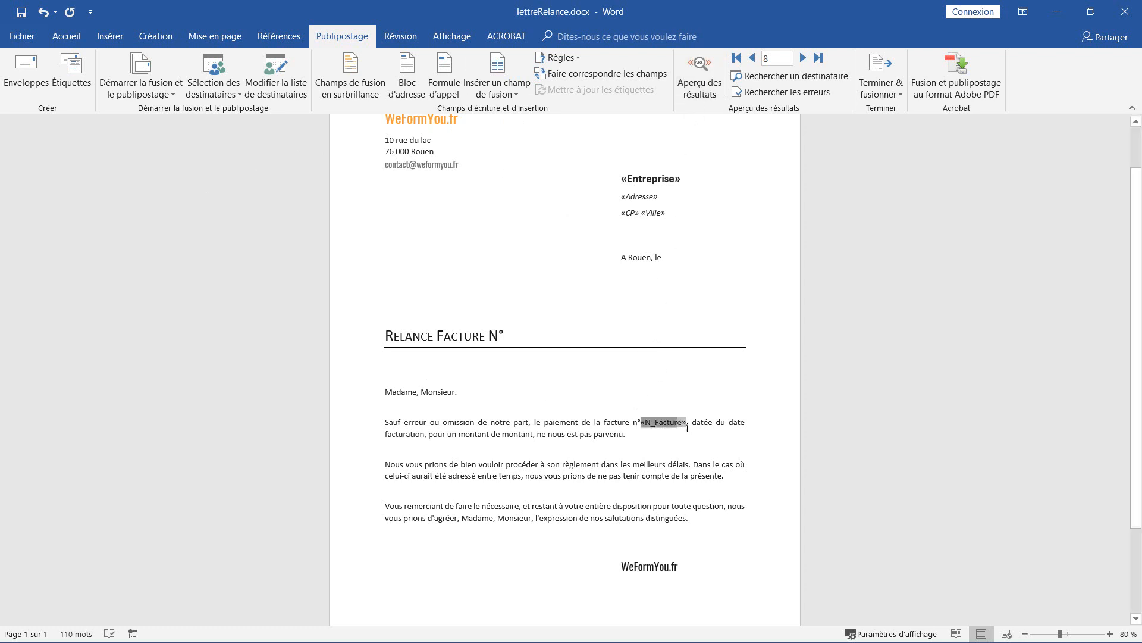
left_click(640, 438)
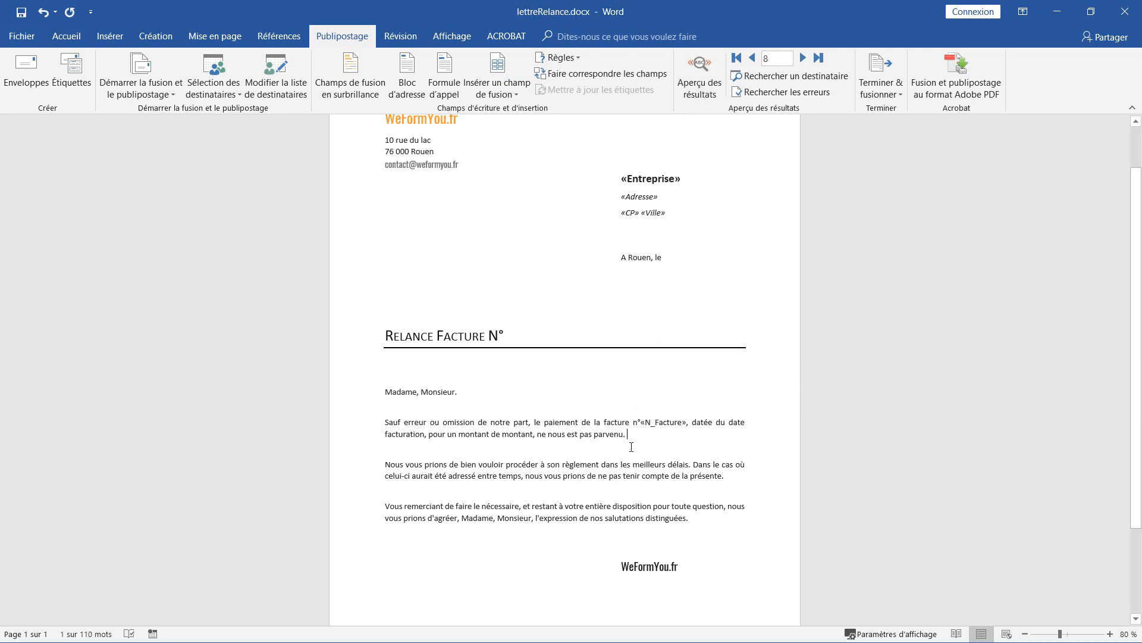
Replace the "date facturation" and "montant" placeholders in the first body paragraph with the Date_Facturation and Montant merge fields.
left_click_drag(730, 422, 424, 437)
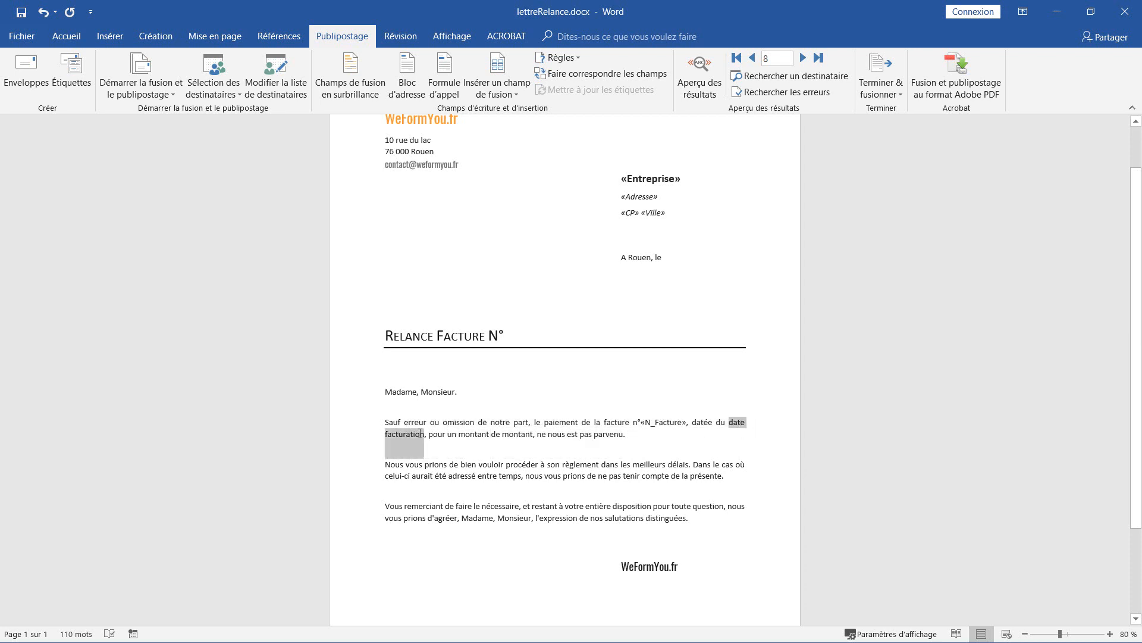
left_click(520, 95)
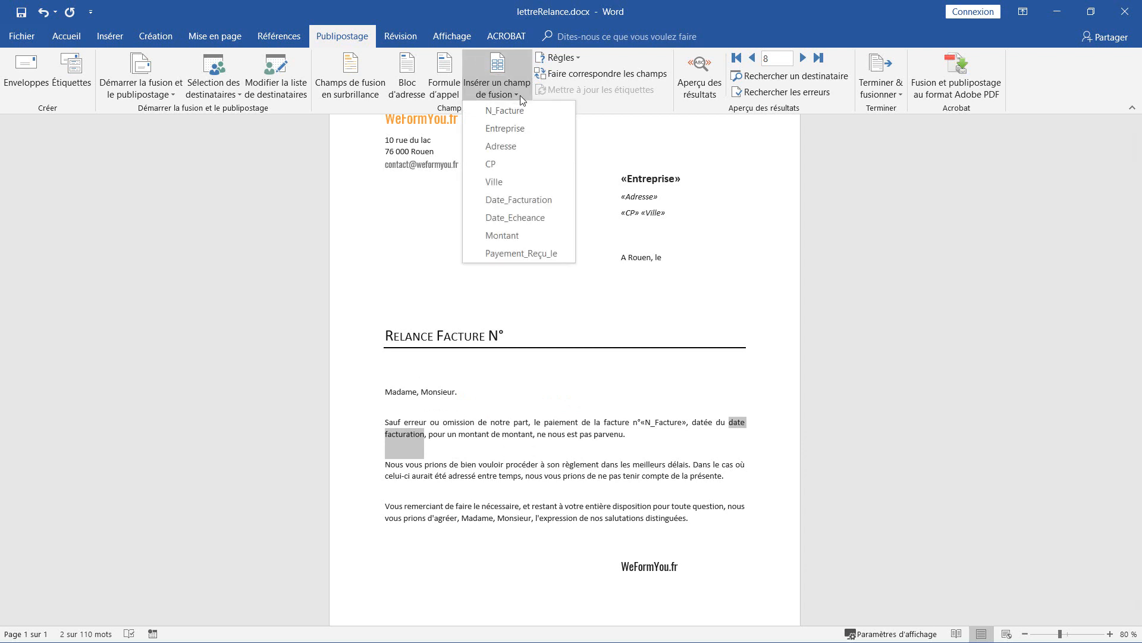
left_click(515, 201)
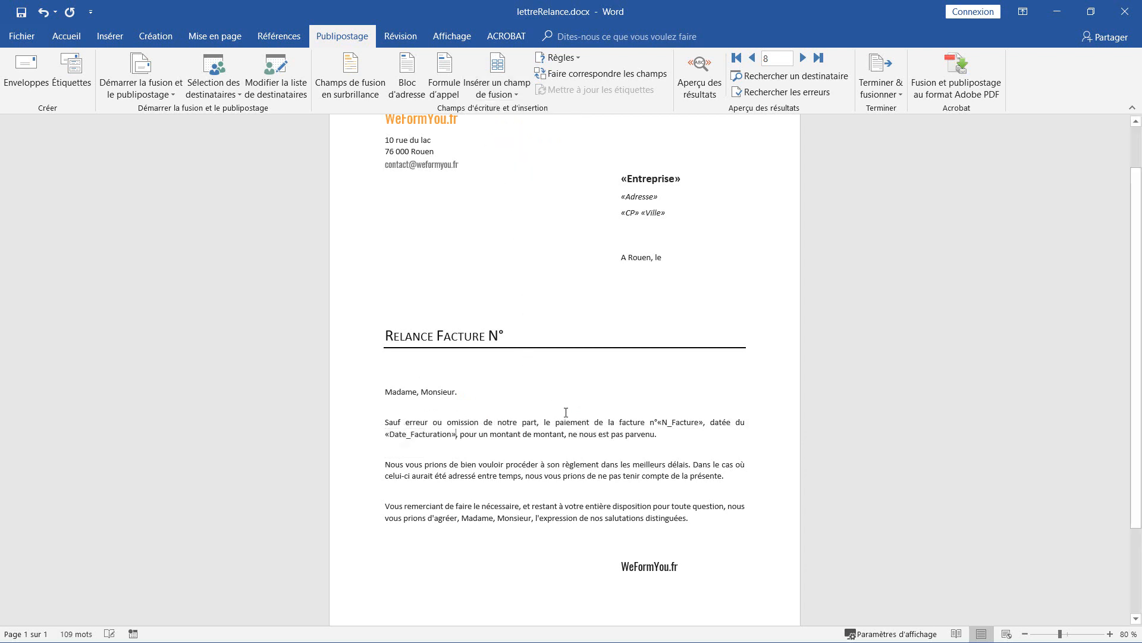
left_click_drag(534, 434, 566, 433)
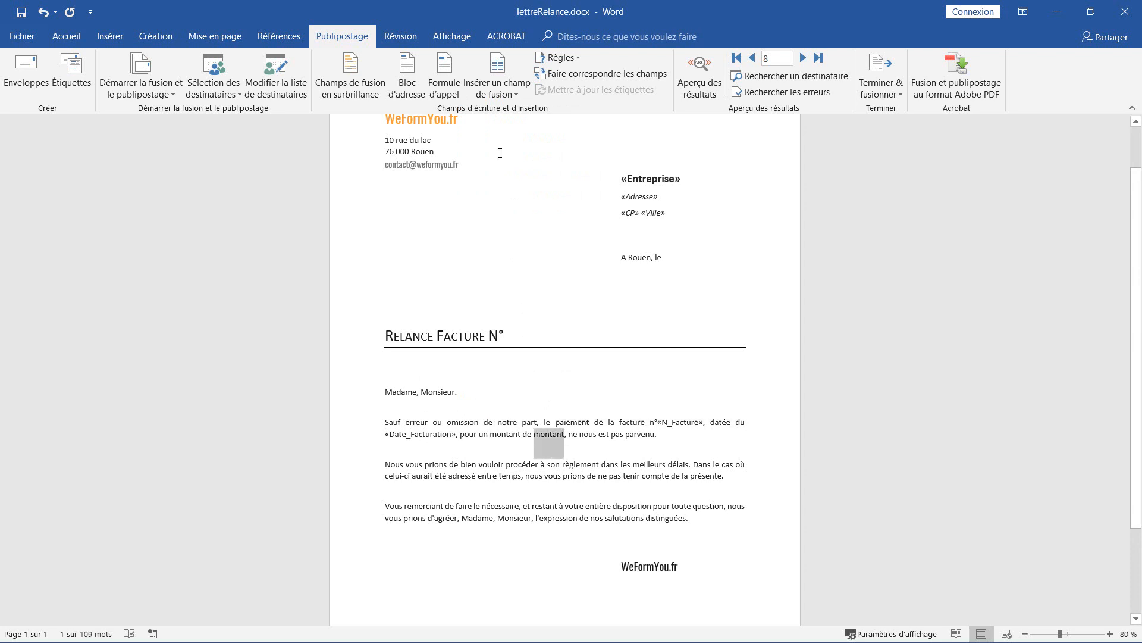
left_click(529, 93)
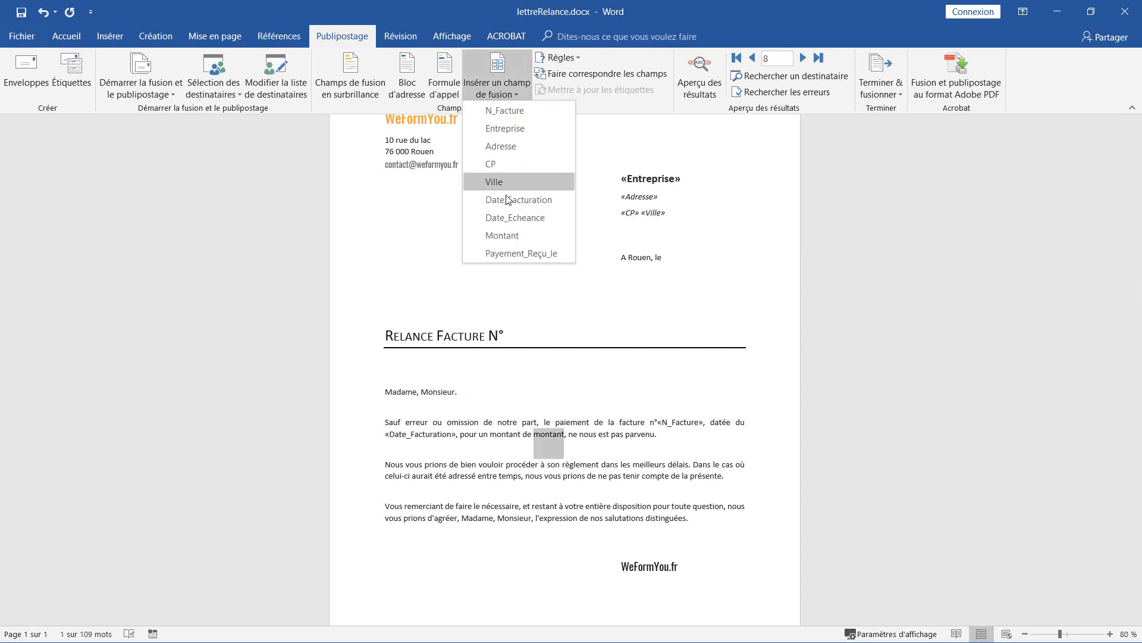
left_click(500, 237)
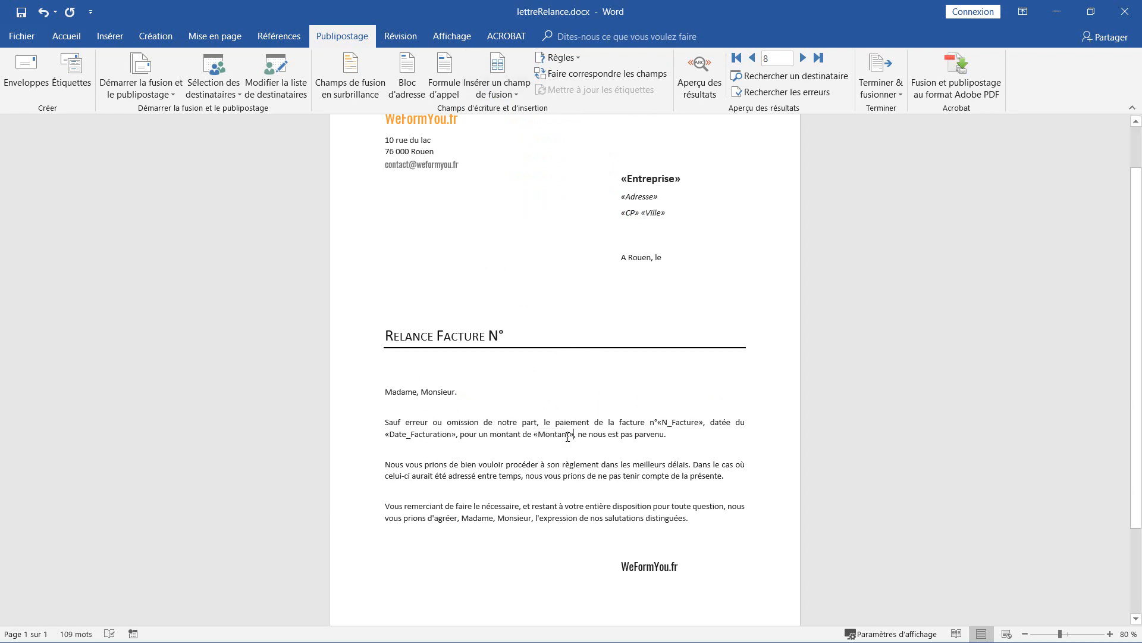
Preview the merge results and browse records 8 to 10, returning to record 9, to check the invoice number, date and amount.
left_click(705, 88)
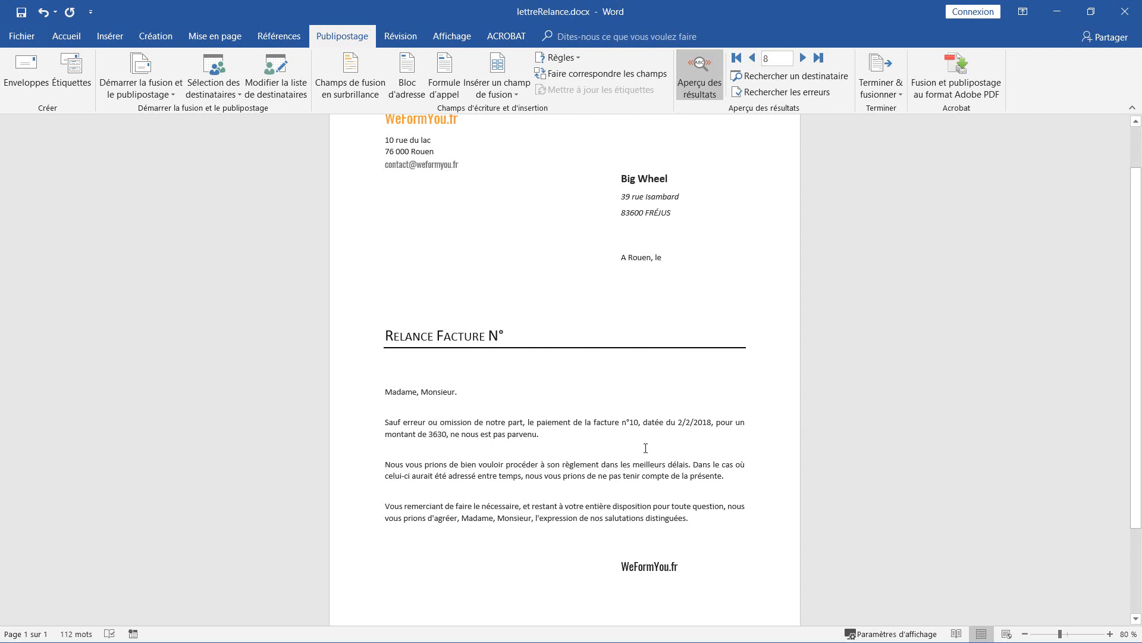
left_click(803, 57)
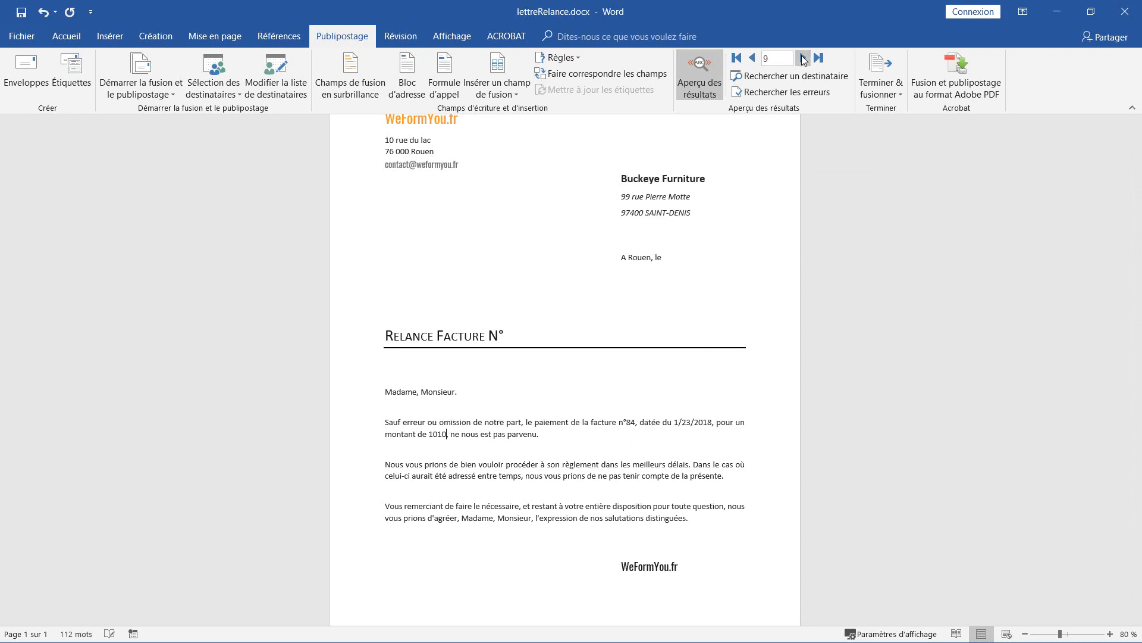
left_click(803, 58)
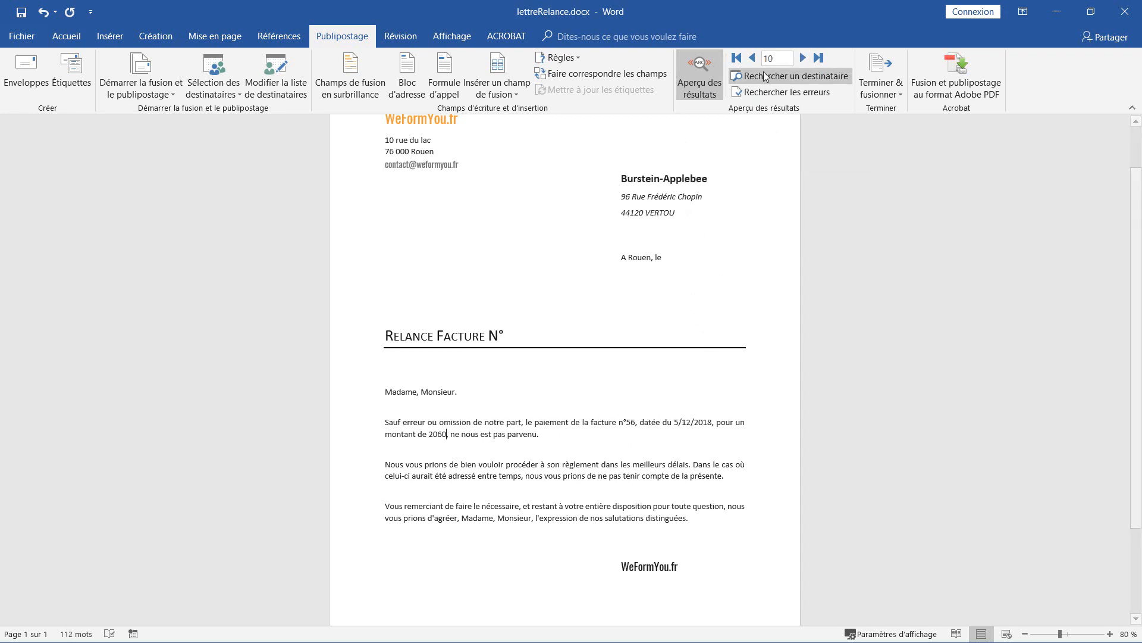
left_click(752, 58)
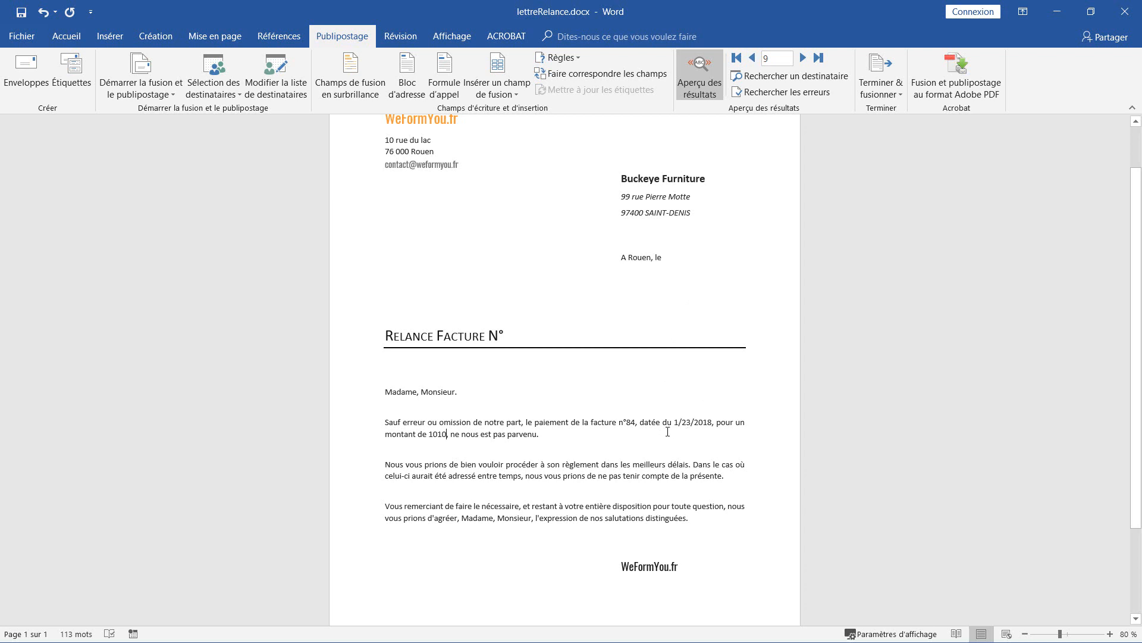
Open the Date_Facturation field's code for editing and begin a date format switch with \@ " after the field name.
left_click(679, 424)
left_click(695, 385)
left_click(684, 420)
right_click(684, 421)
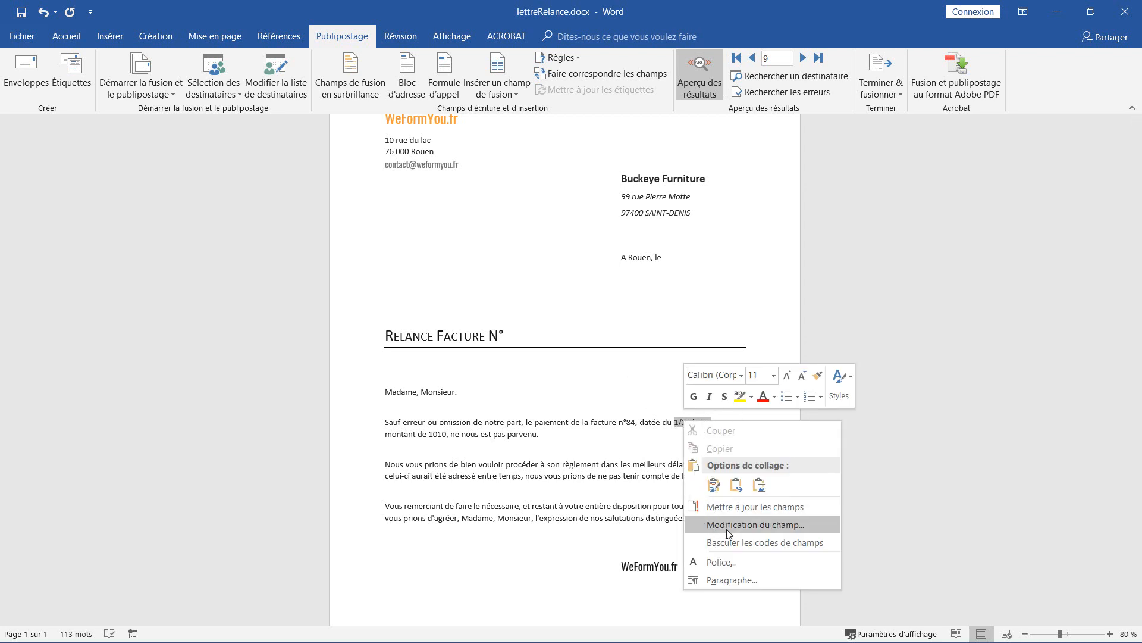
left_click(763, 526)
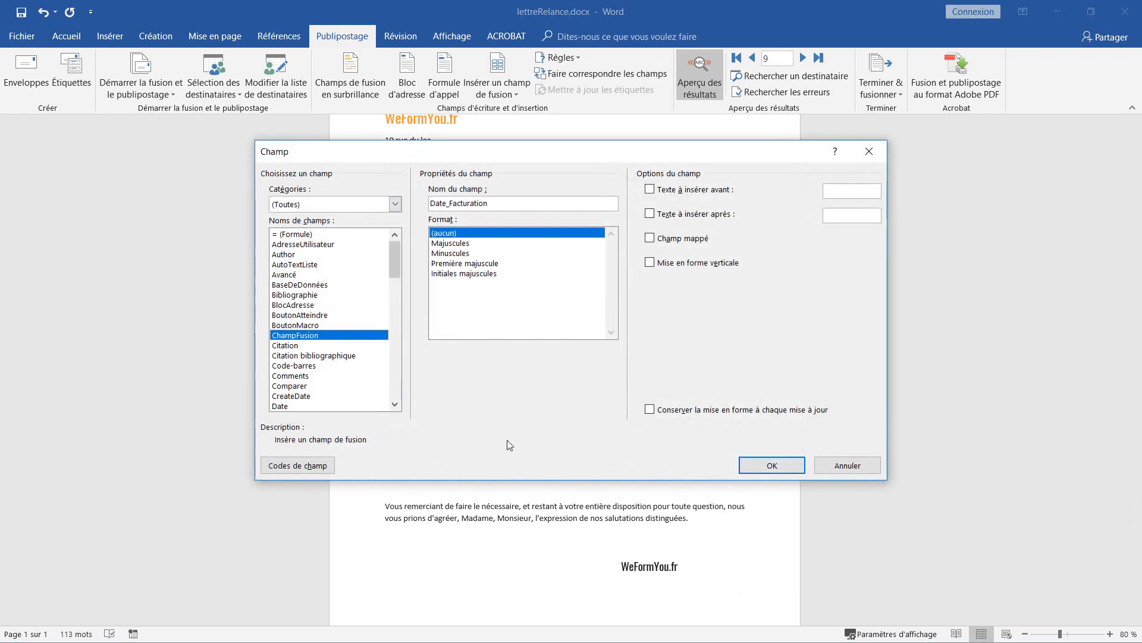
left_click(310, 466)
left_click_drag(497, 158, 604, 45)
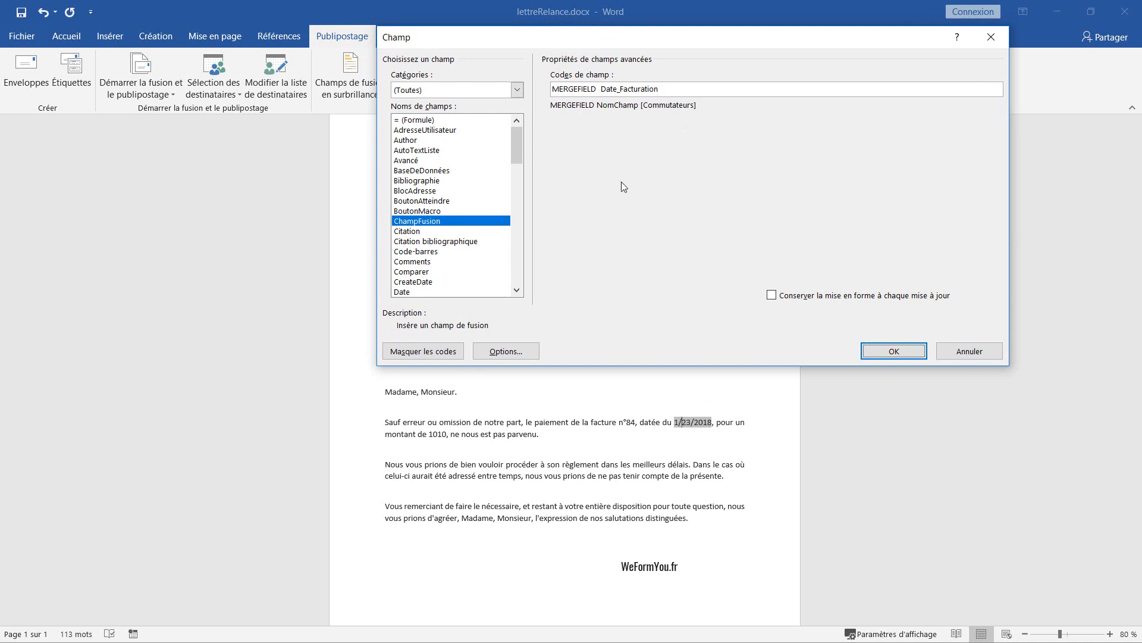
left_click_drag(597, 89, 551, 89)
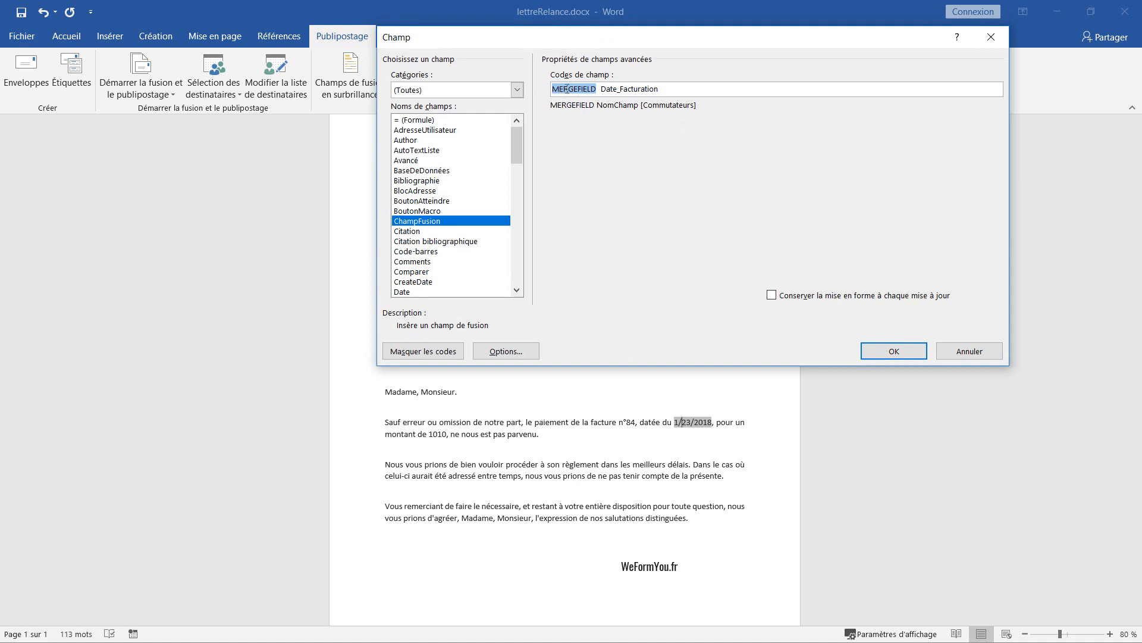
left_click(683, 90)
type("\\")
type("@ \"")
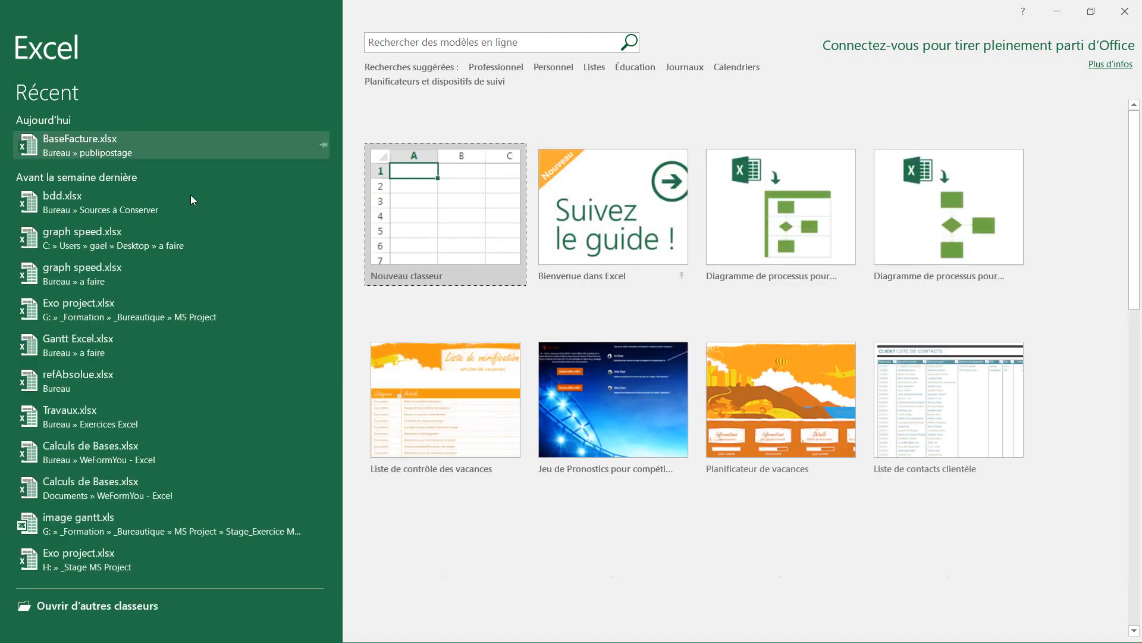
Switch to Excel, create a blank workbook and enter the date 01/01/2018 in cell C4.
left_click(472, 233)
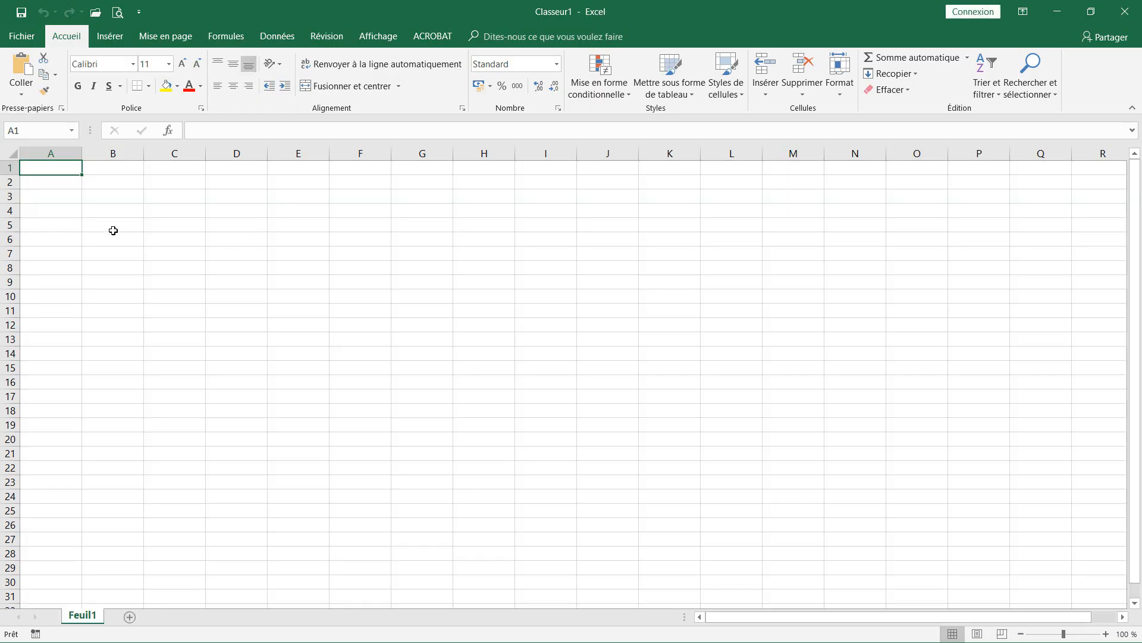
left_click(153, 211)
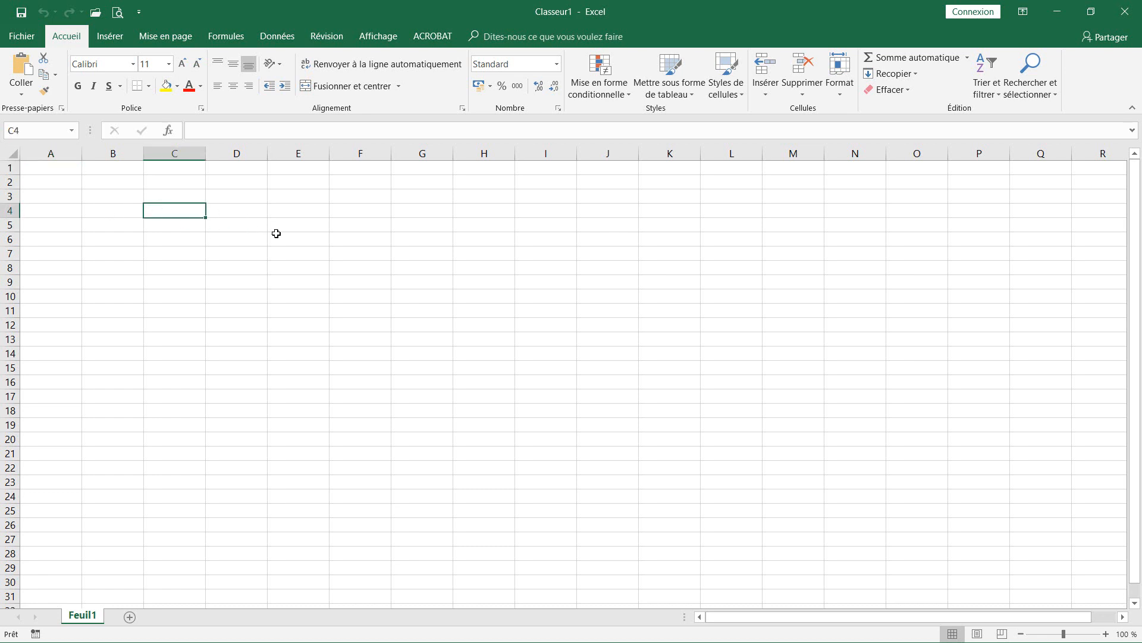
type("01/01/")
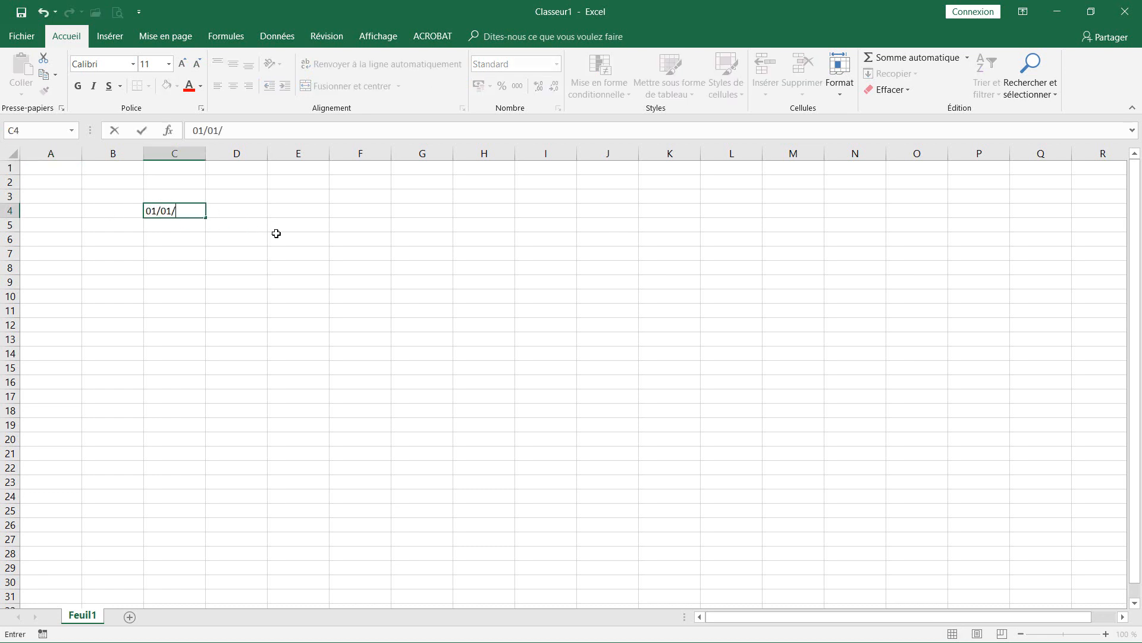
type("2018")
key("Return")
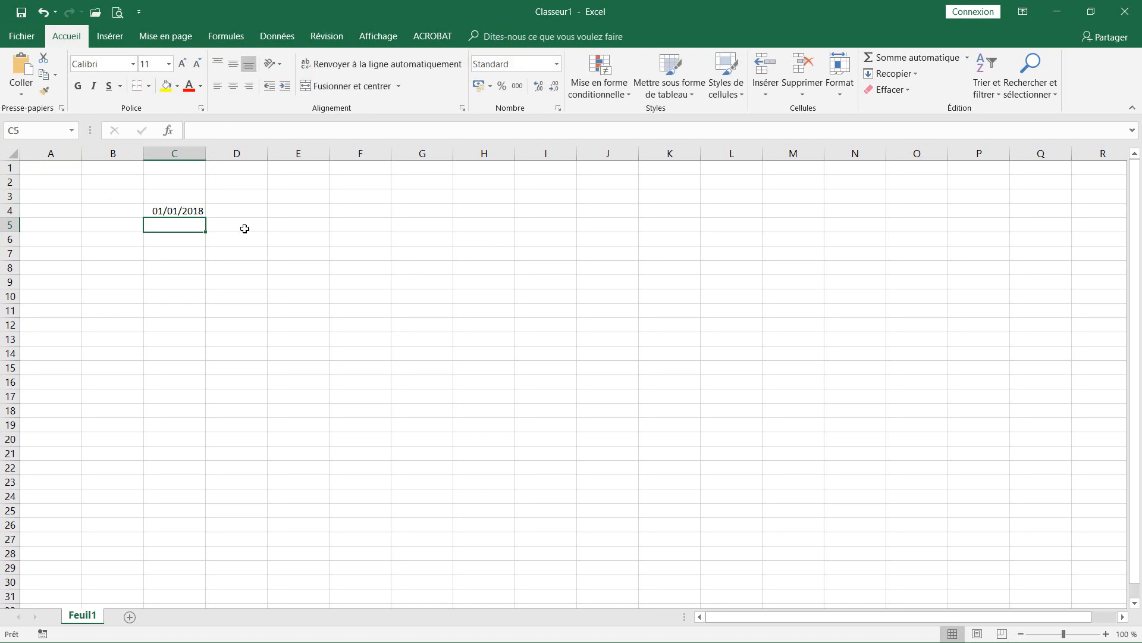
Open the cell format settings for C4, choose the custom number category and select its jj/mm/aaaa type code.
right_click(175, 211)
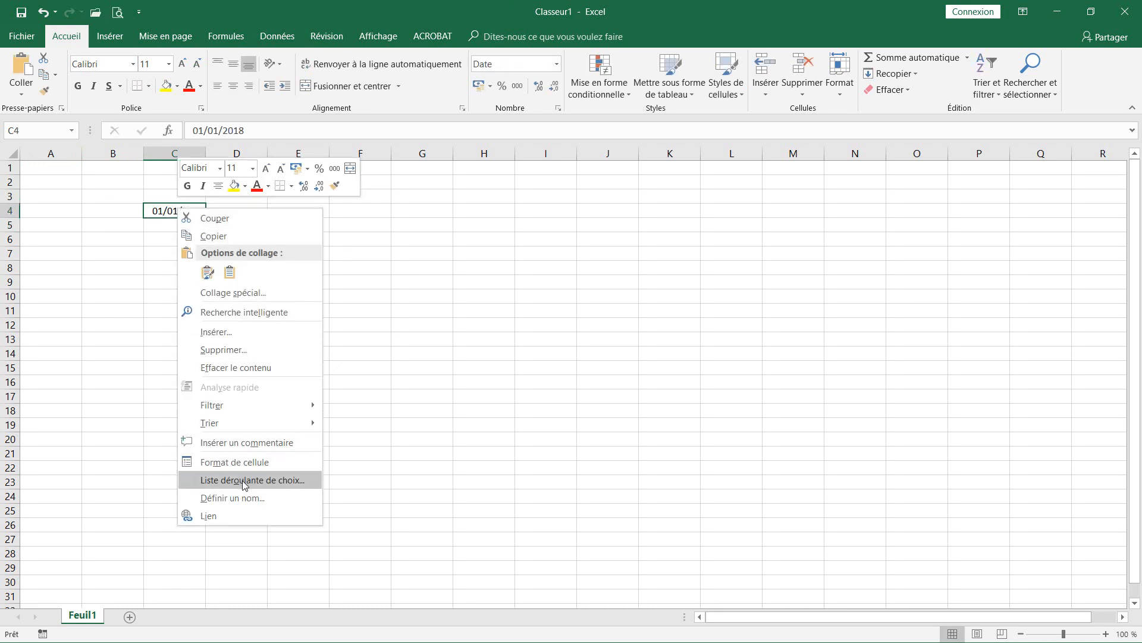
left_click(238, 463)
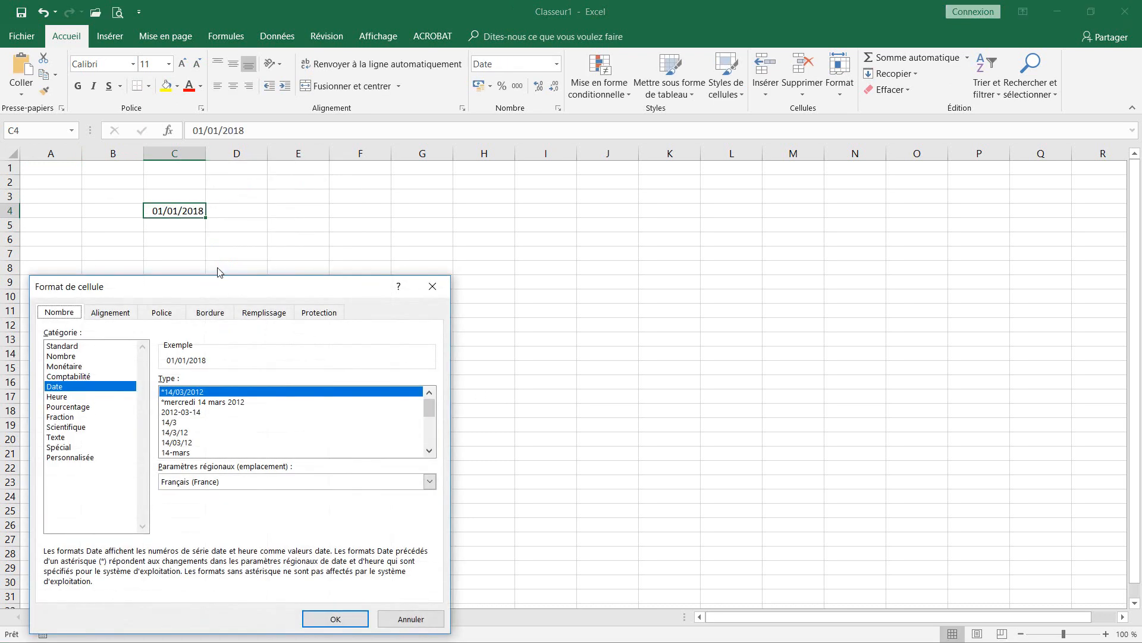
left_click_drag(231, 288, 547, 163)
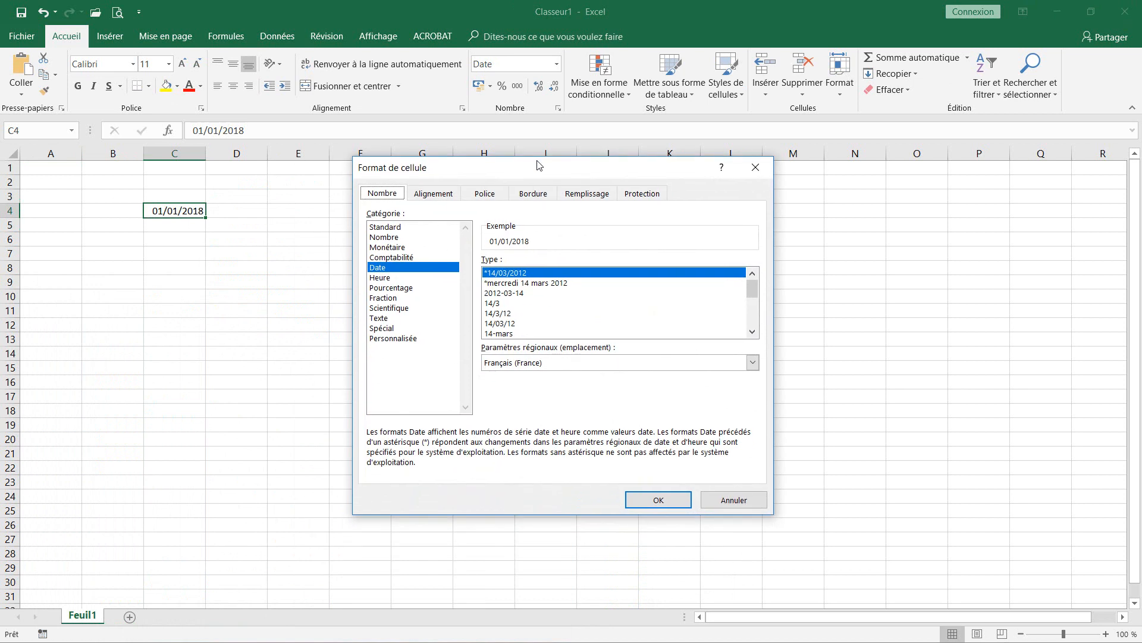
left_click(407, 336)
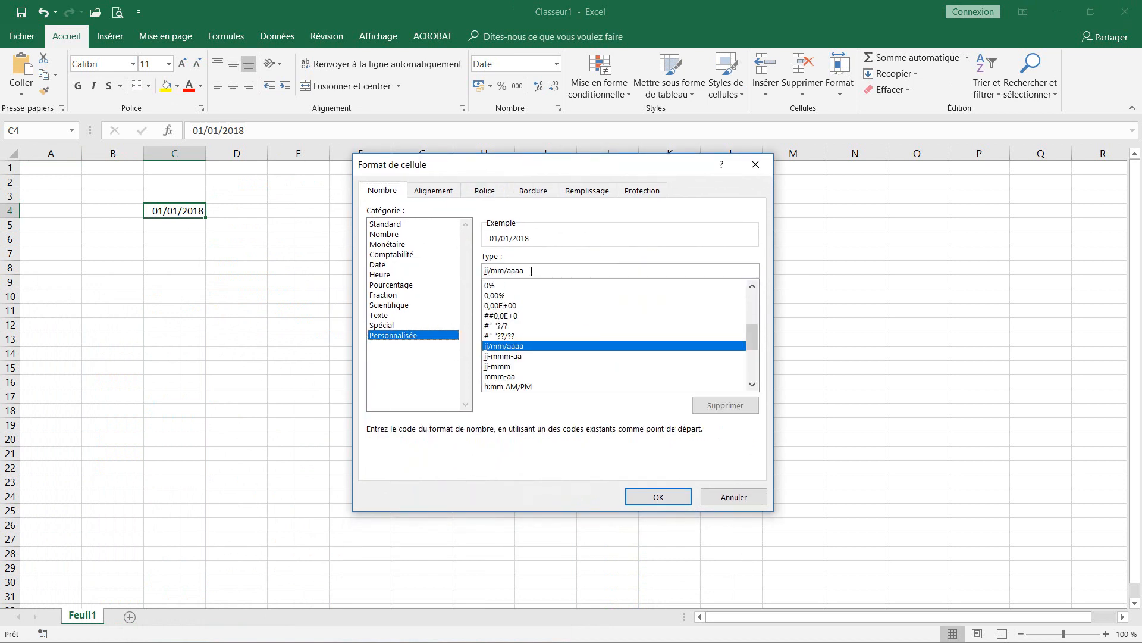
left_click_drag(530, 271, 473, 273)
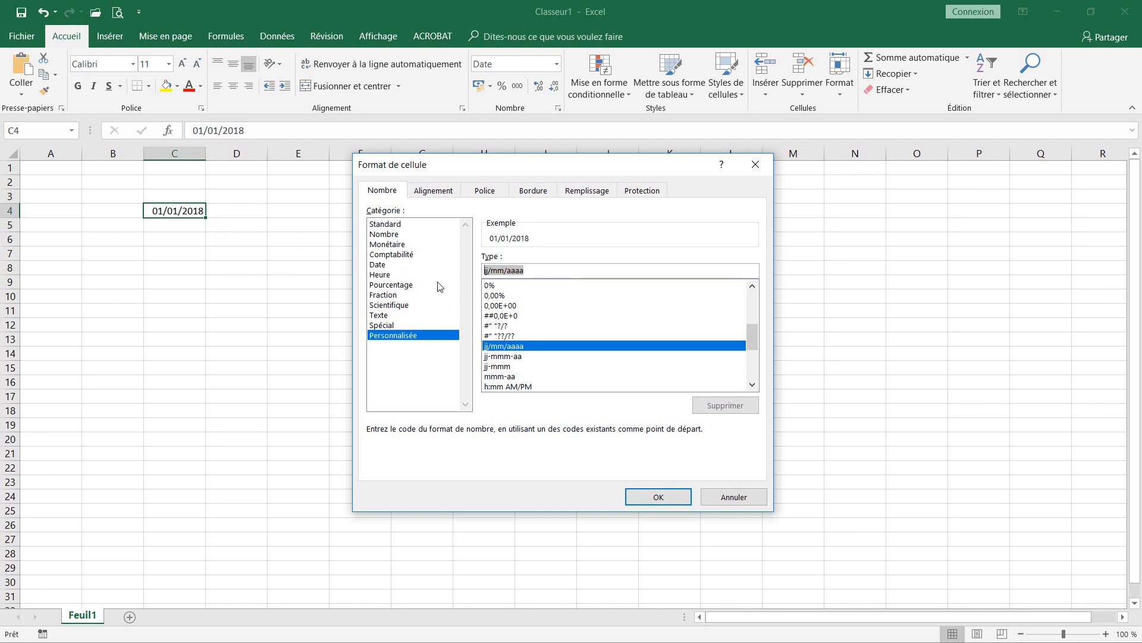
left_click_drag(534, 273, 438, 257)
Try custom date codes using j, m and a for cell C4, discarding them and closing the workbook without saving.
type("j")
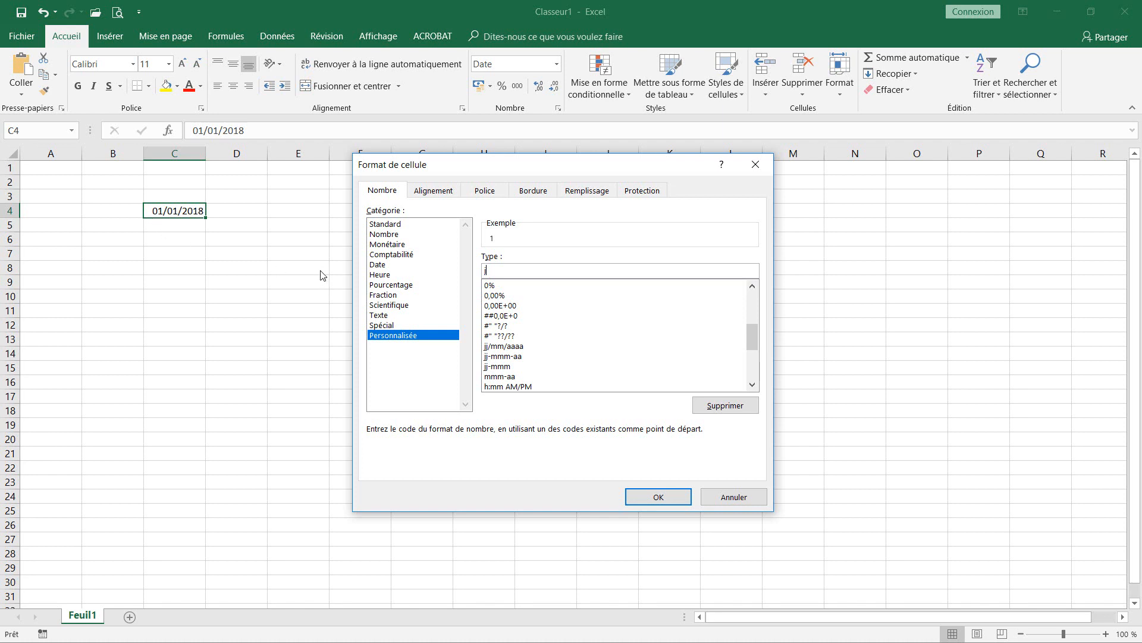
type("j")
type("jj")
key("BackSpace")
key("BackSpace")
type("m")
type("mmm")
key("BackSpace")
key("BackSpace")
key("BackSpace")
key("BackSpace")
type("a")
type("aa")
left_click(734, 497)
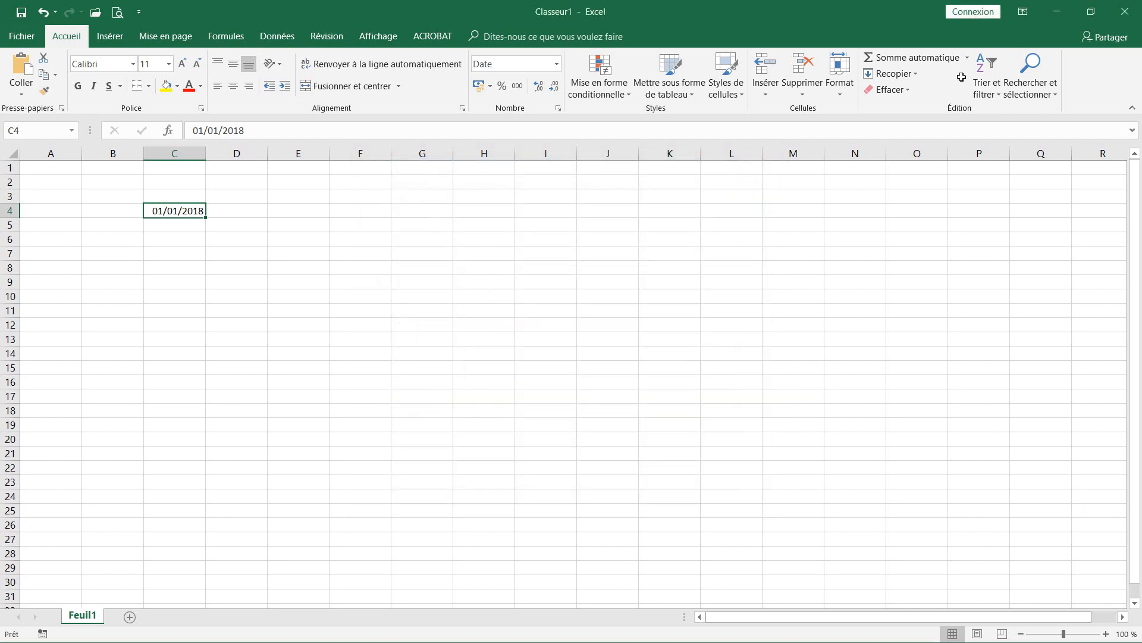
left_click(1122, 20)
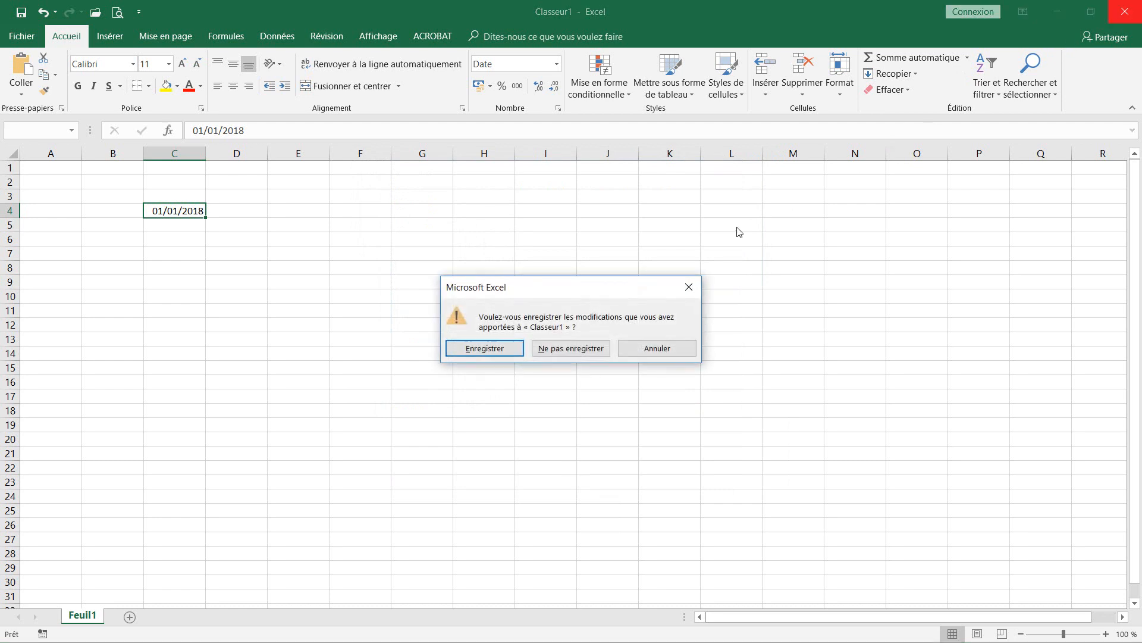
left_click(559, 351)
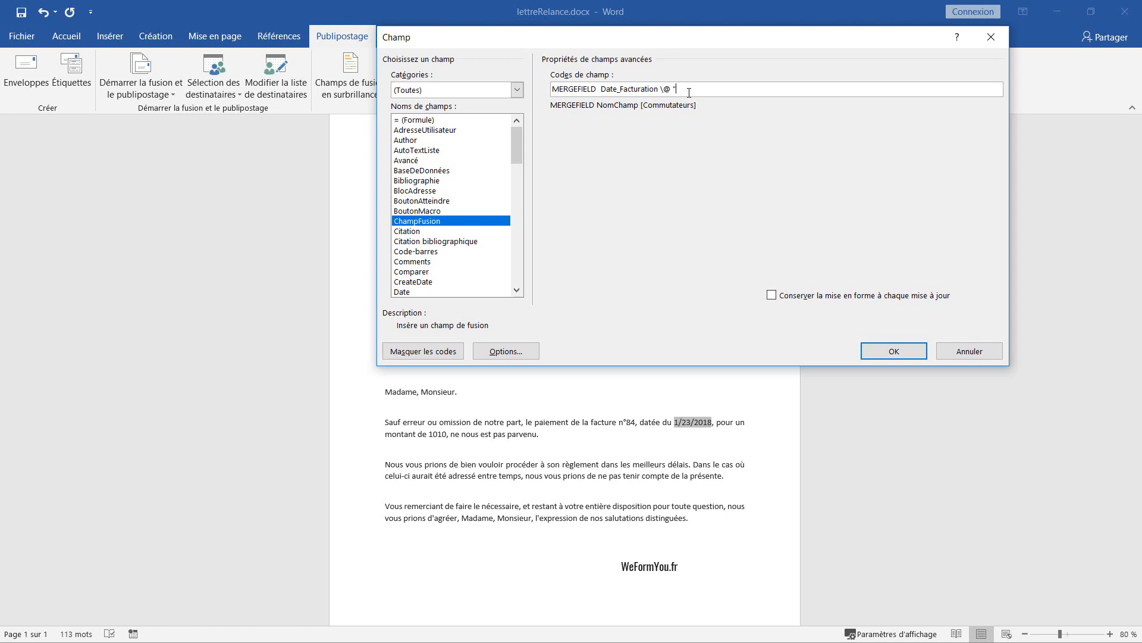
Back in Word, complete the Date_Facturation field's date format as "dd/MM/yy" and preserve its formatting on every update.
type("dd/")
type("MM")
type("/")
type("yy\"")
left_click_drag(671, 89, 661, 88)
left_click_drag(673, 87, 731, 87)
left_click(902, 298)
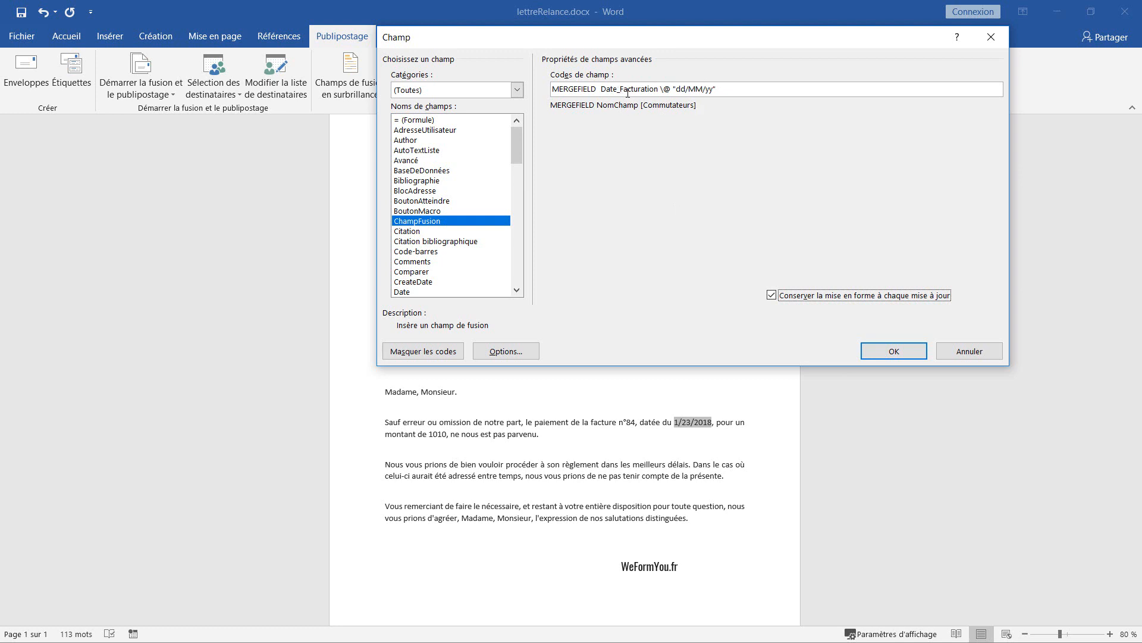
left_click(894, 352)
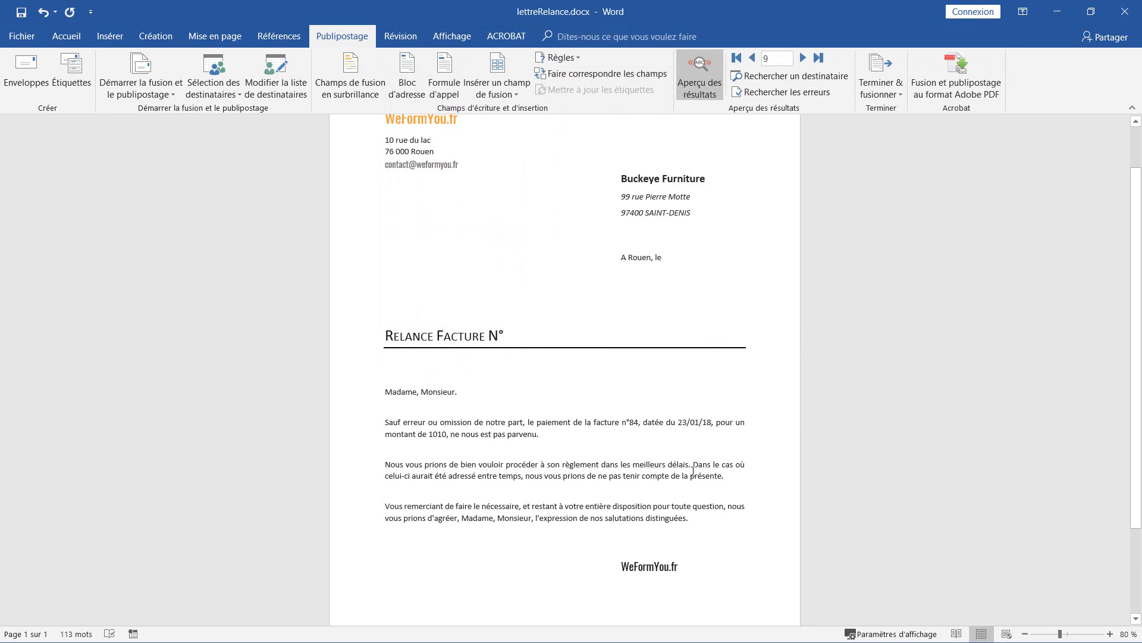
Browse the merge preview back to record 6 to check the invoice date format.
left_click(753, 60)
left_click(754, 60)
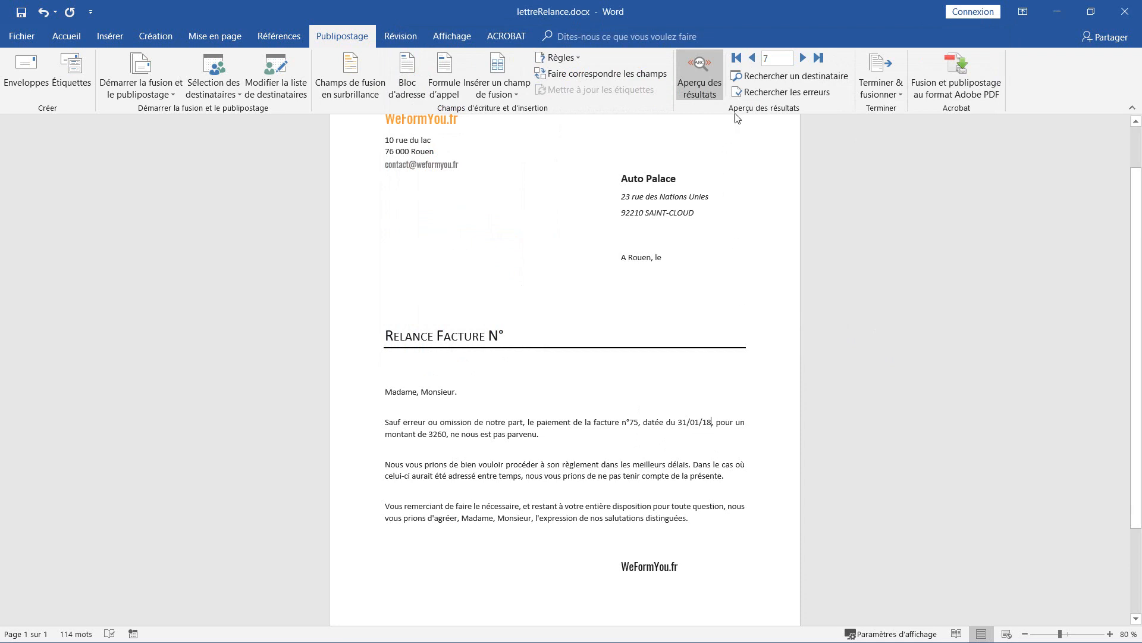
left_click(753, 59)
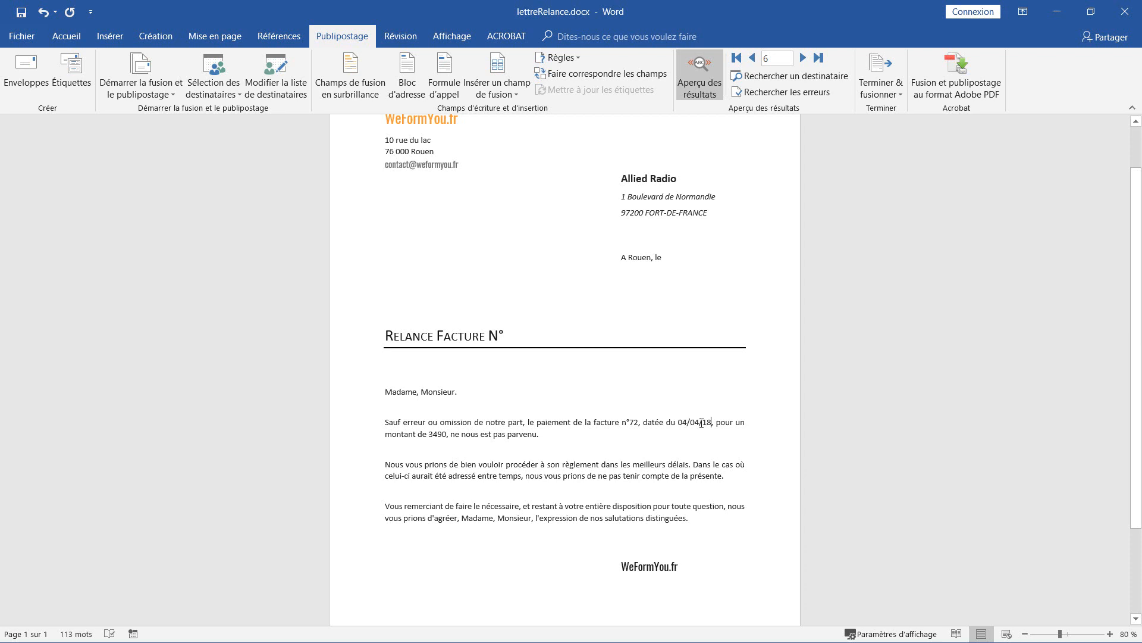
Set the Date_Facturation field's date format switch to \@ "ddd dd MMMM yyyy".
right_click(701, 423)
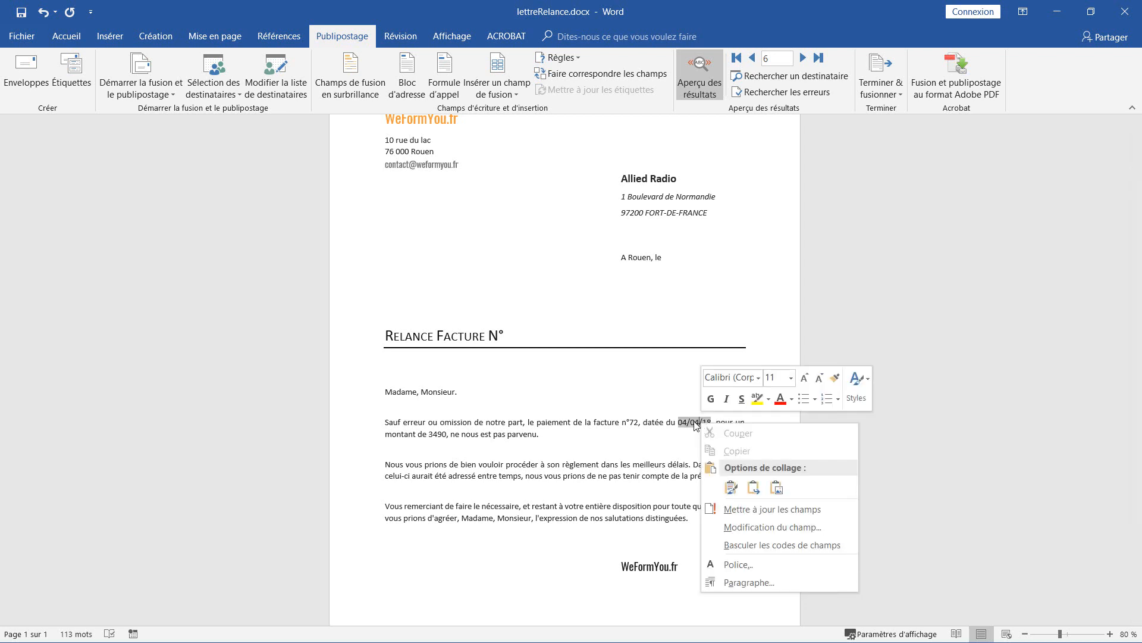
left_click(773, 528)
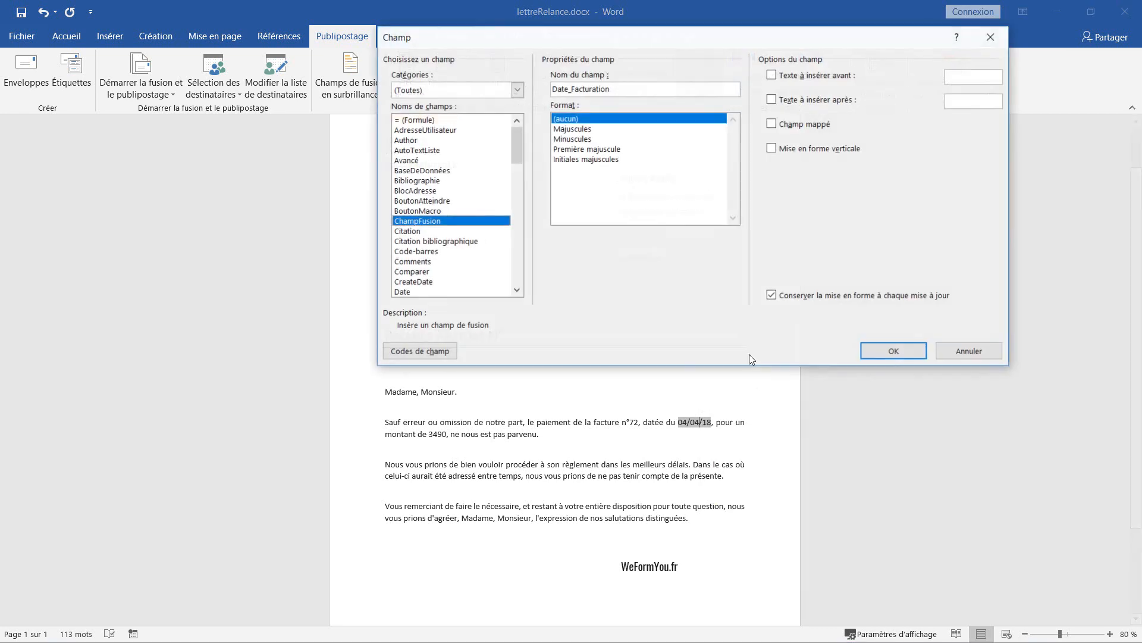
left_click(433, 353)
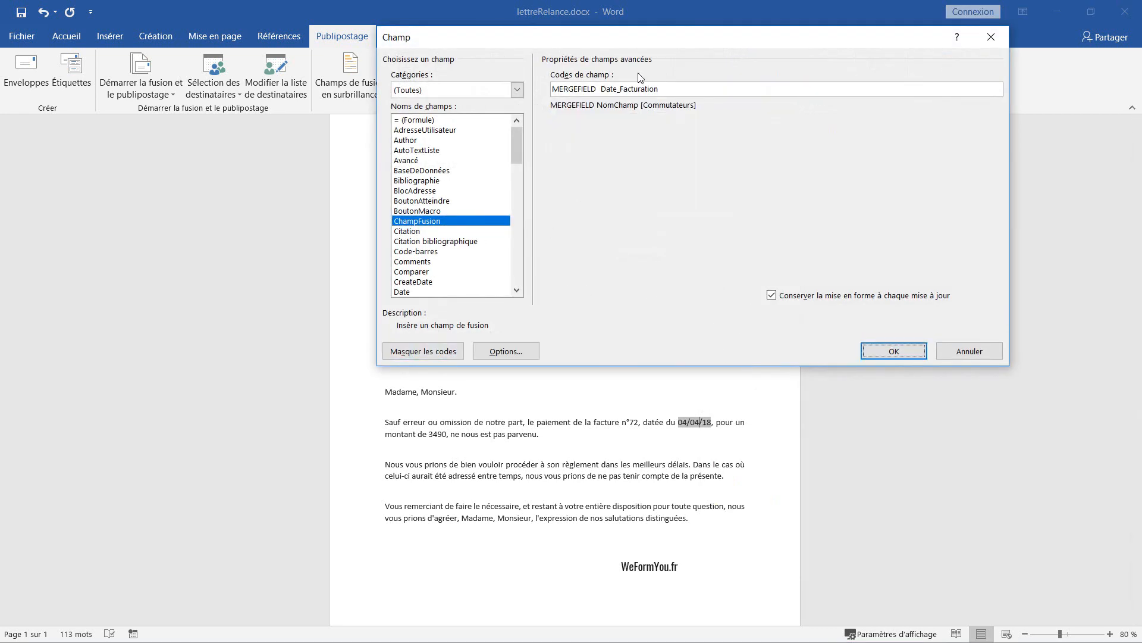
mouse_move(622, 45)
left_mouse_down()
mouse_move(704, 37)
mouse_move(614, 28)
left_mouse_up()
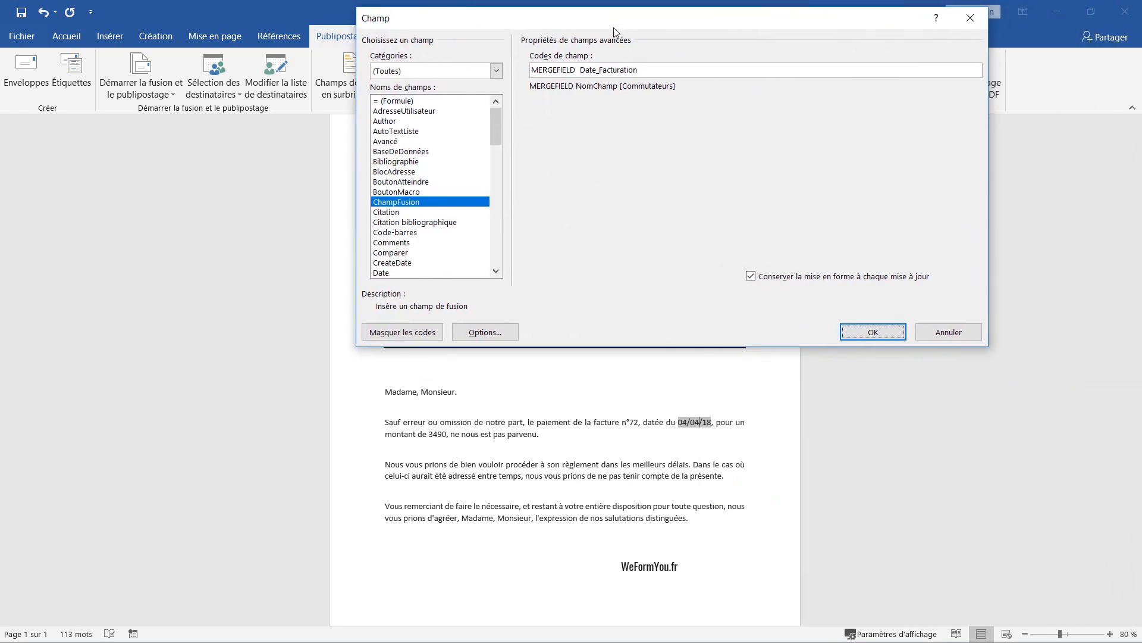
left_click(654, 70)
type("\\@ \"")
type("ddd dd")
type("MMMM")
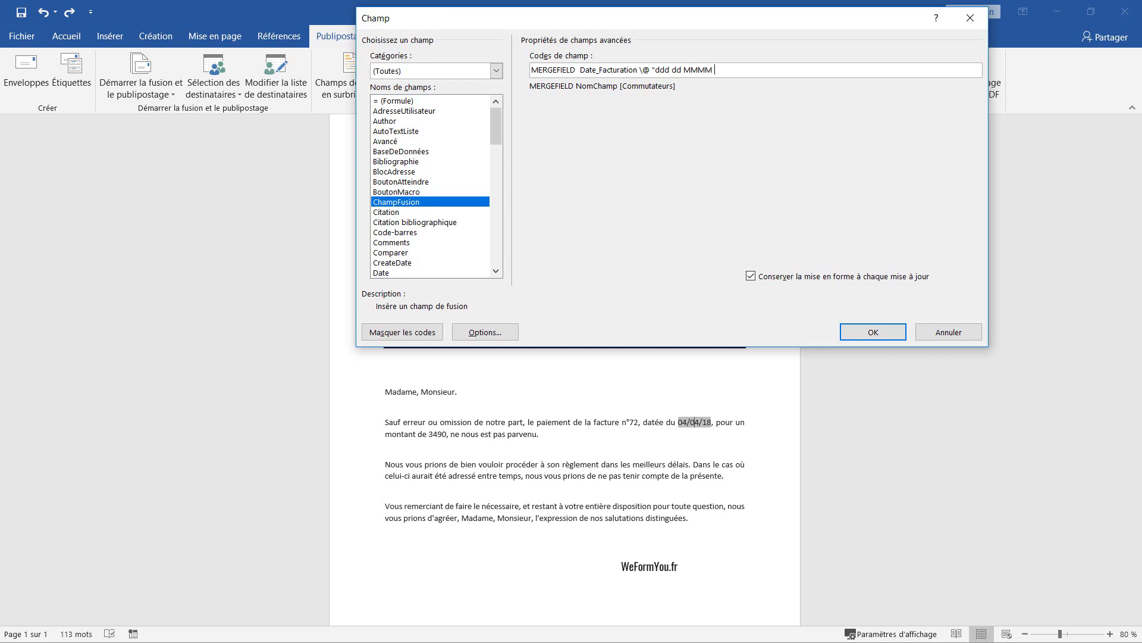
type("yy")
type("yy\"")
left_click(870, 333)
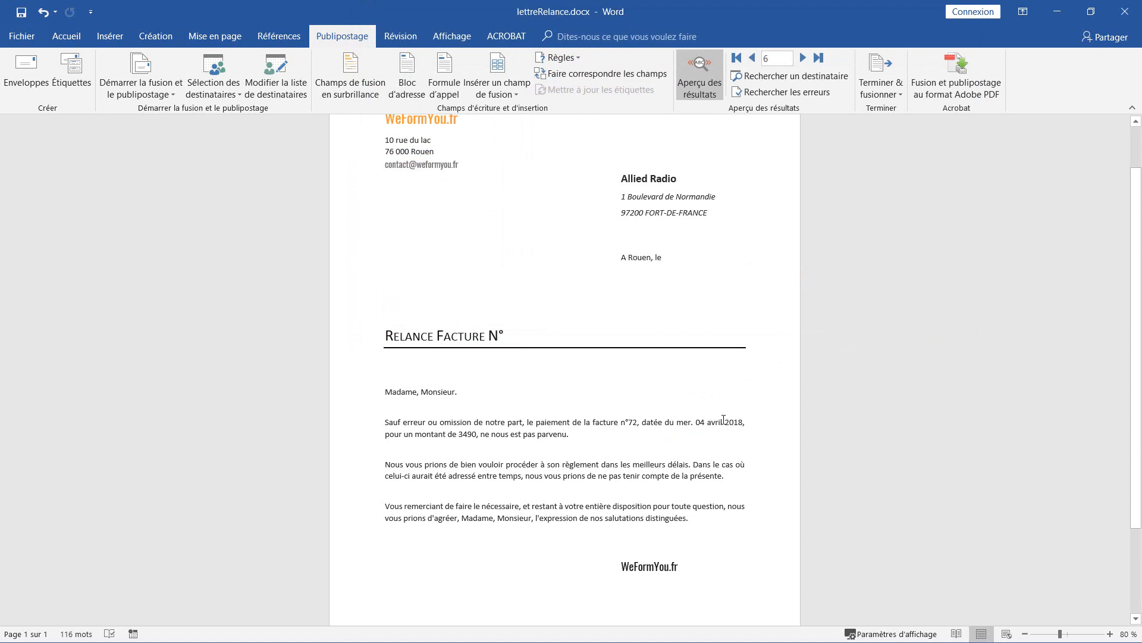
double_click(700, 422)
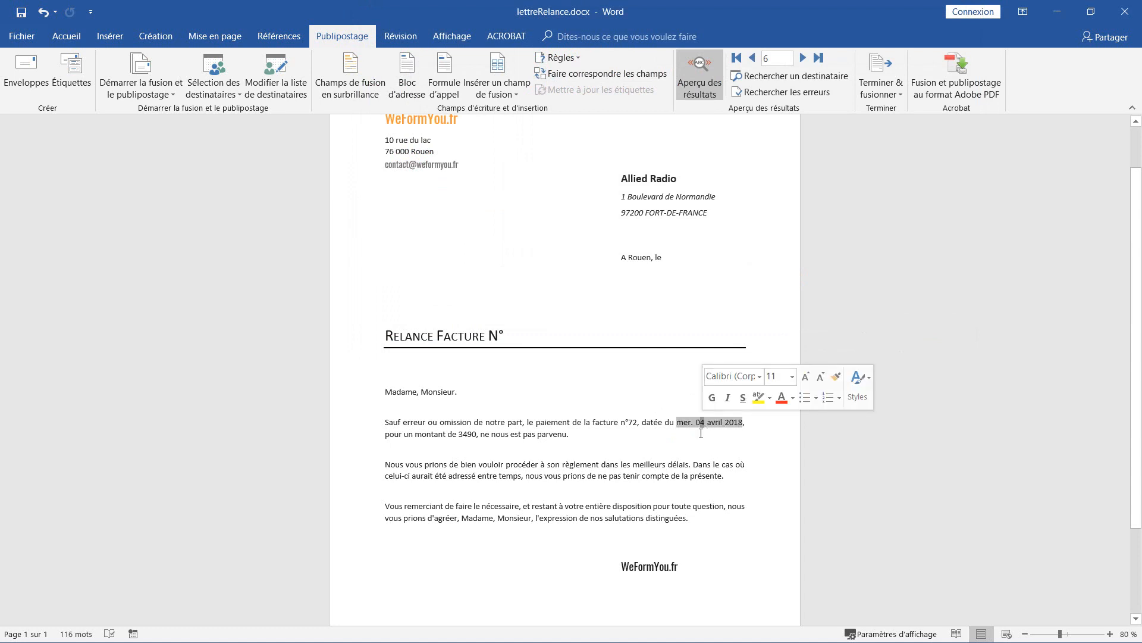
left_click(701, 432)
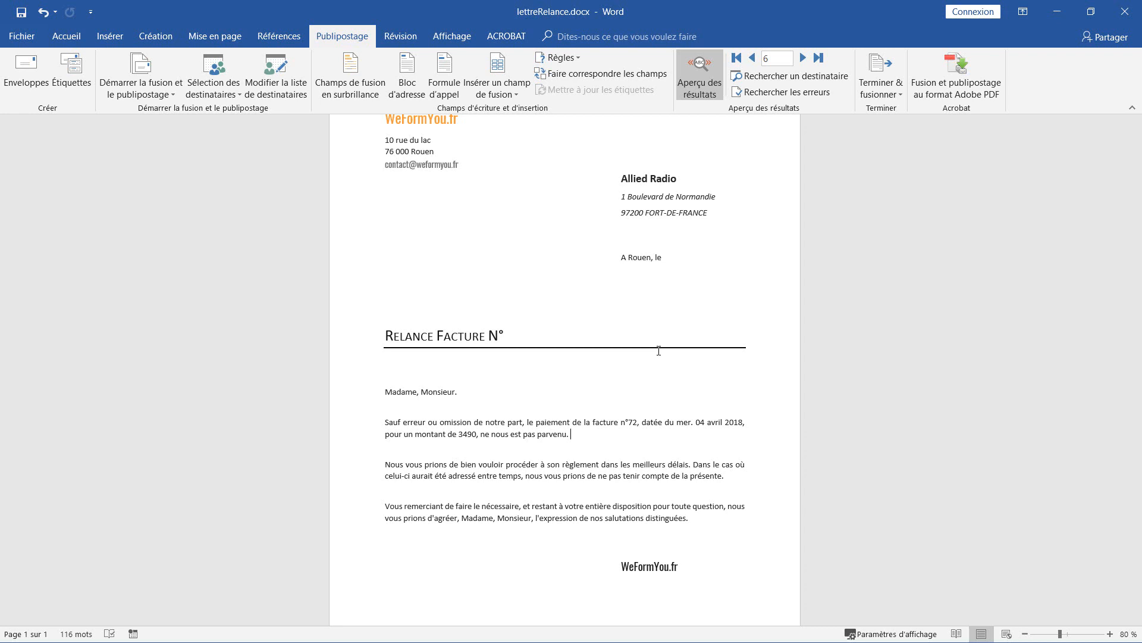
Add the numeric format switch \# "# ###,## €" to the Montant merge field and preserve its formatting on every update.
right_click(471, 435)
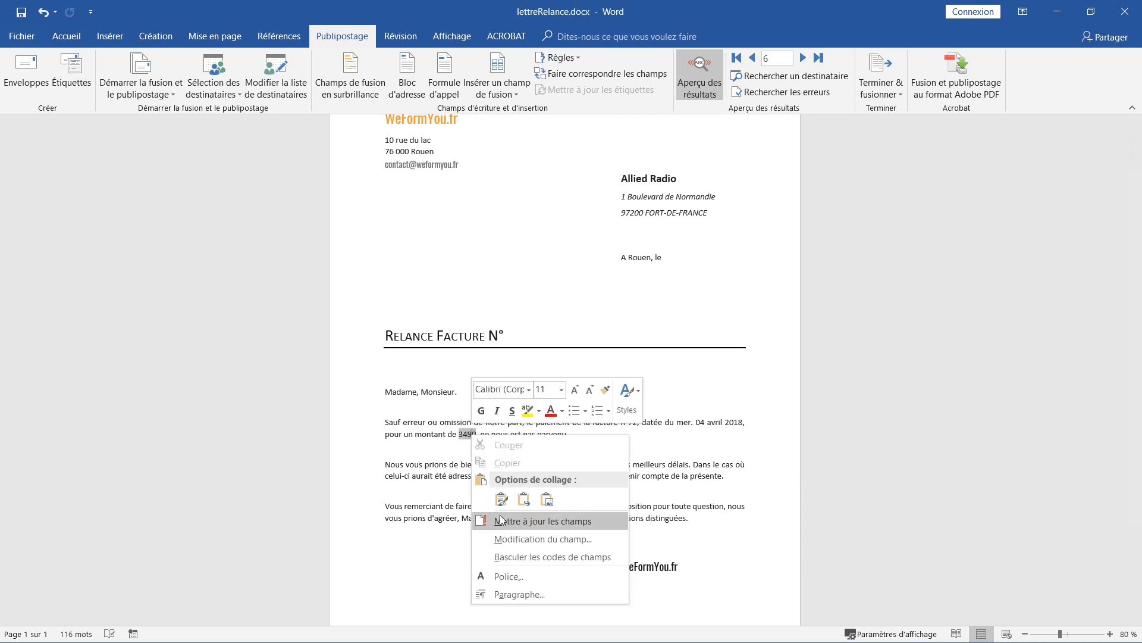
left_click(522, 539)
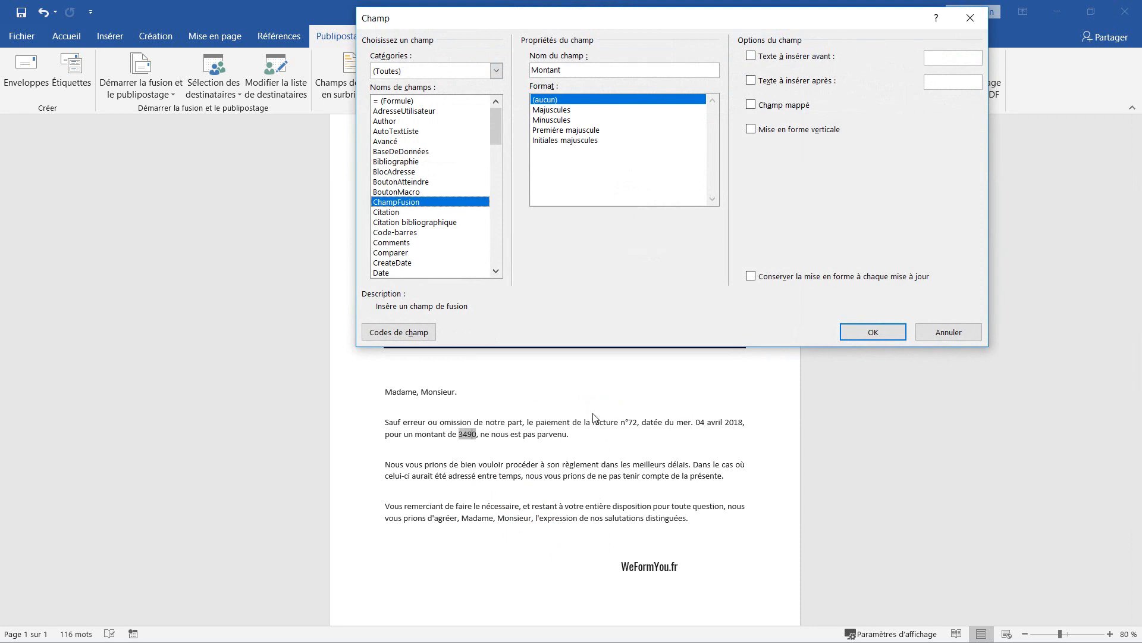
left_click(417, 334)
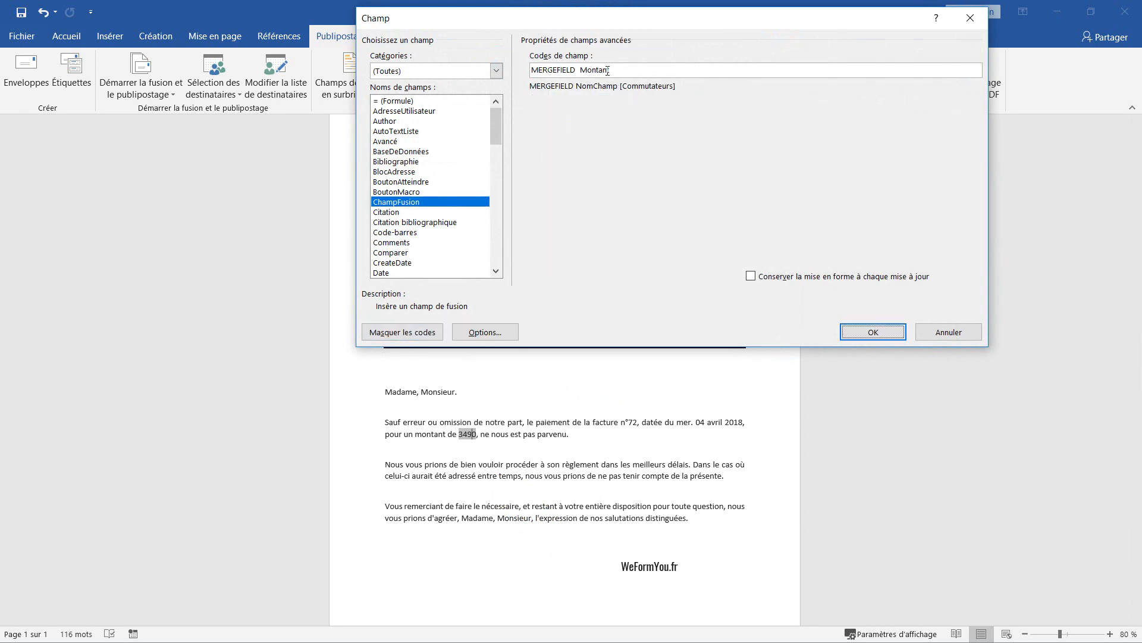
left_click(629, 70)
type("\\# \"")
type("#")
type("###")
type("## €")
left_click_drag(624, 70, 632, 71)
left_click_drag(629, 69, 636, 69)
left_click_drag(633, 69, 646, 69)
left_click_drag(648, 70, 659, 70)
left_click(667, 70)
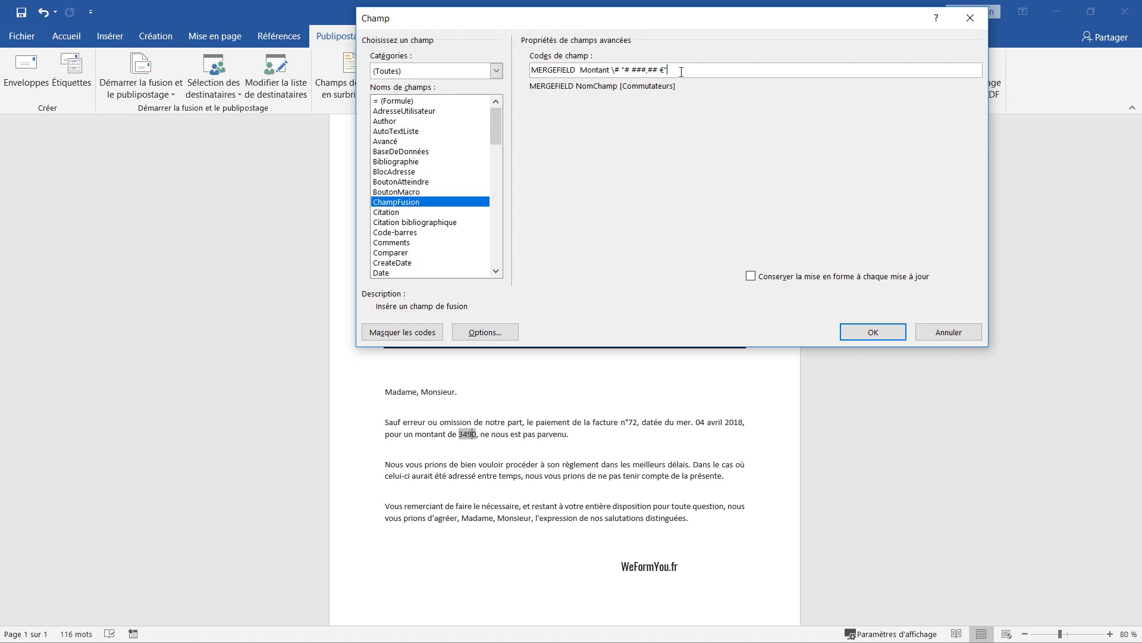
left_click(752, 277)
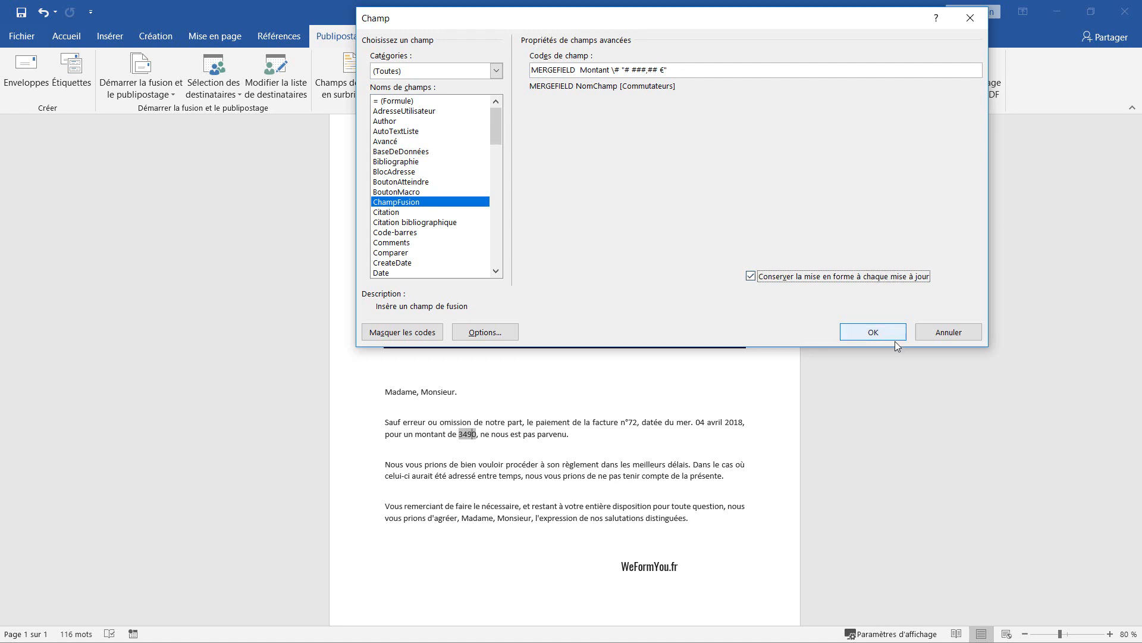
left_click(873, 332)
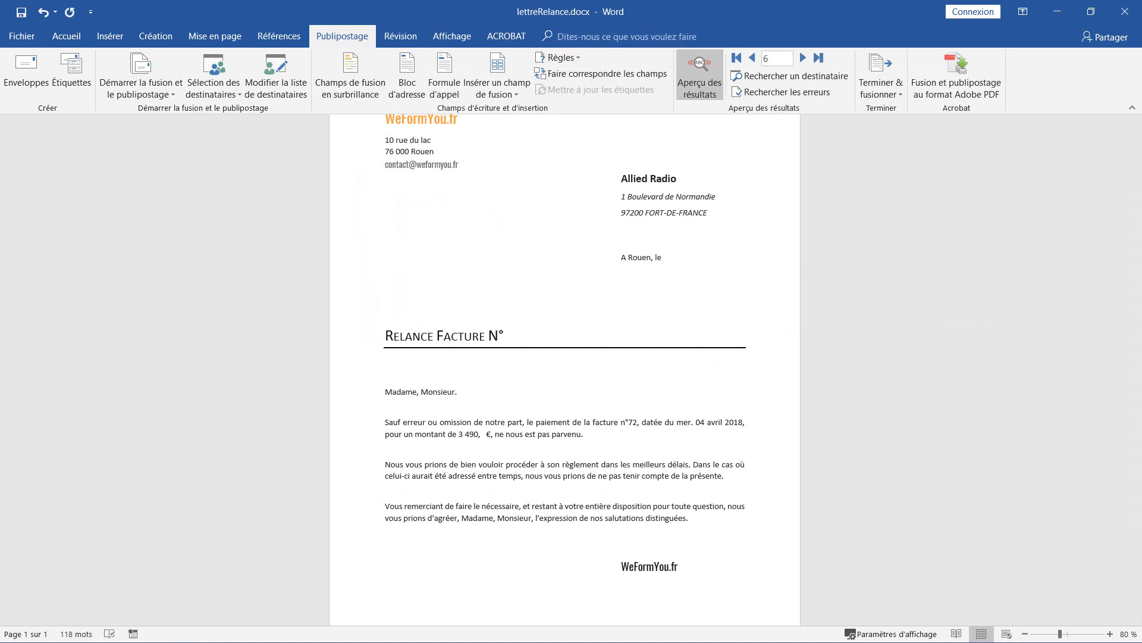
Switch to BaseFacture.xlsx in Excel to examine the decimals in the Montant column, and return to the Word letter.
key("alt+Tab")
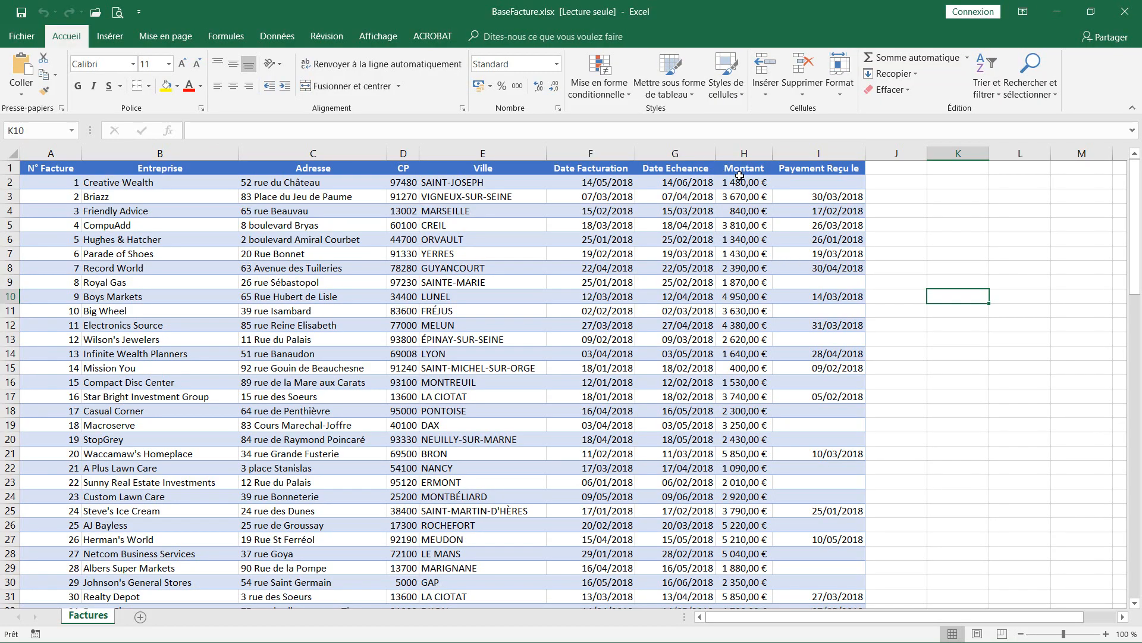
scroll(749, 322, "down", 5)
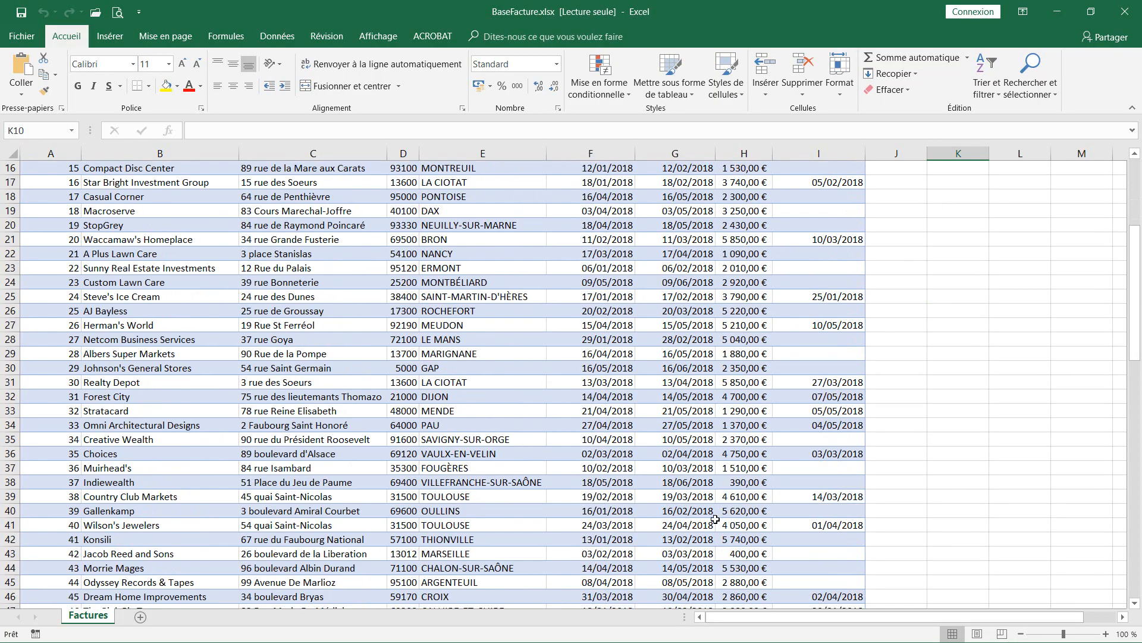
scroll(727, 561, "up", 5)
scroll(729, 247, "down", 8)
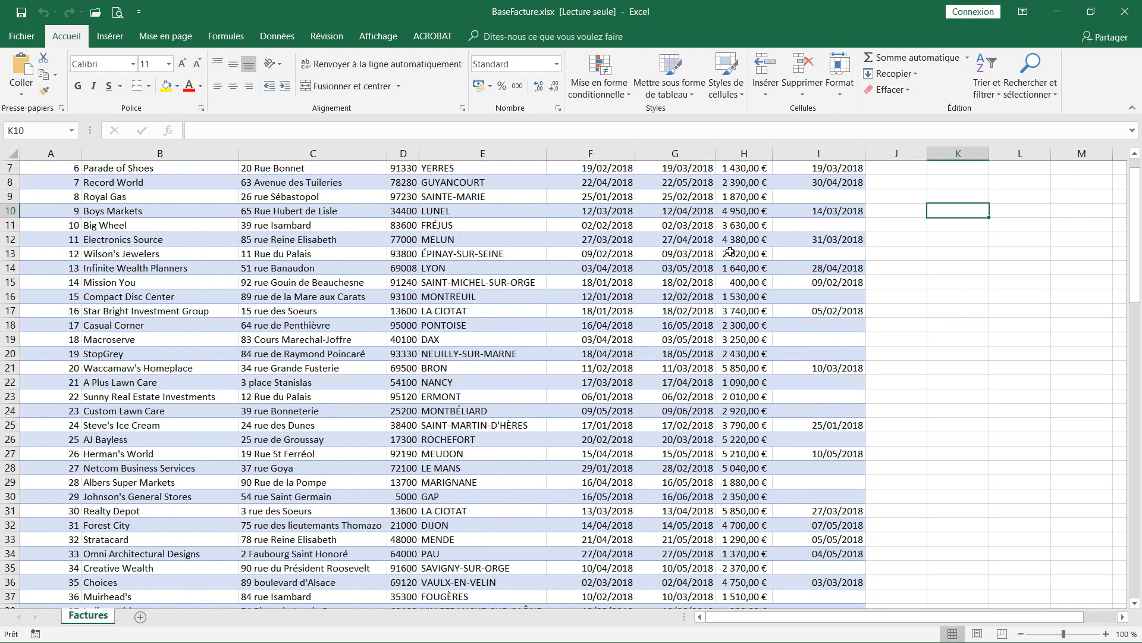
scroll(731, 250, "down", 8)
scroll(731, 250, "up", 16)
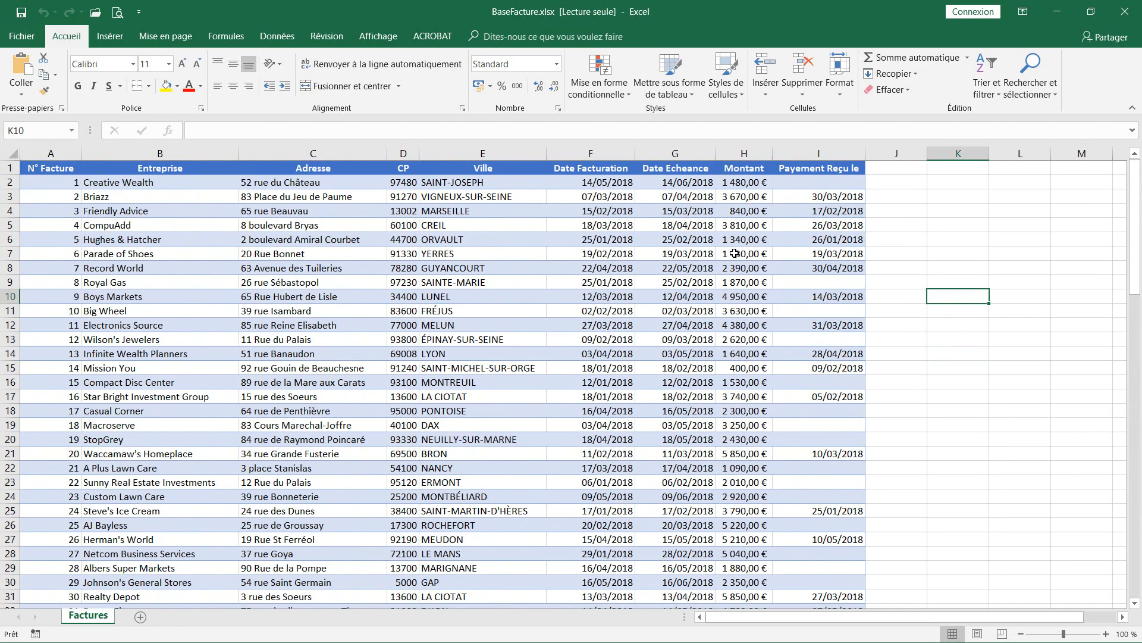
left_click(1065, 17)
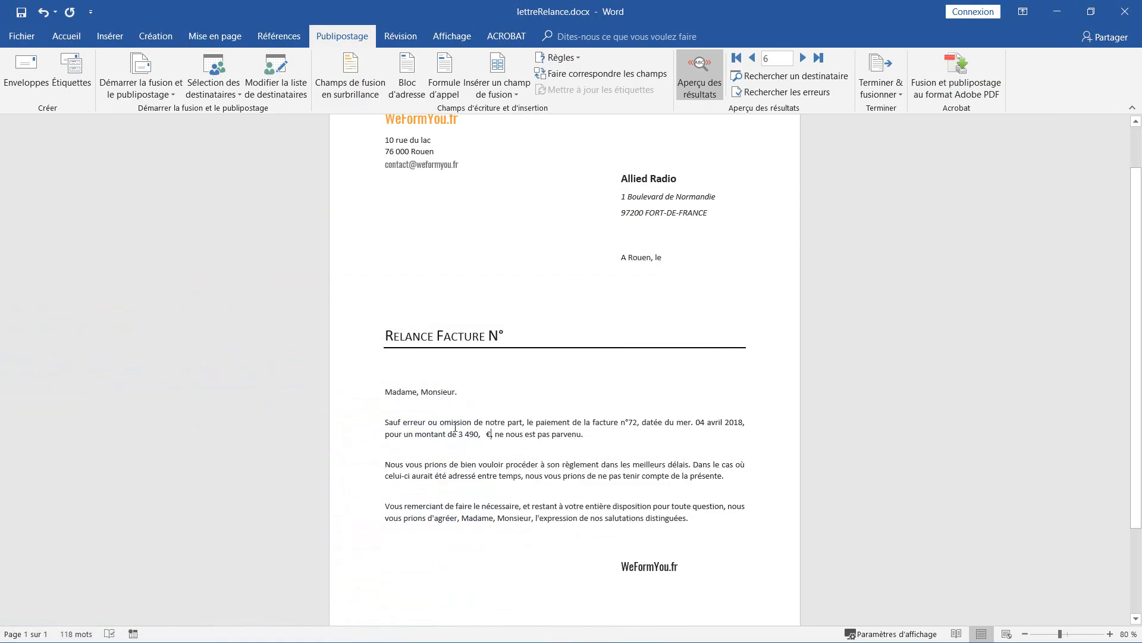
right_click(466, 432)
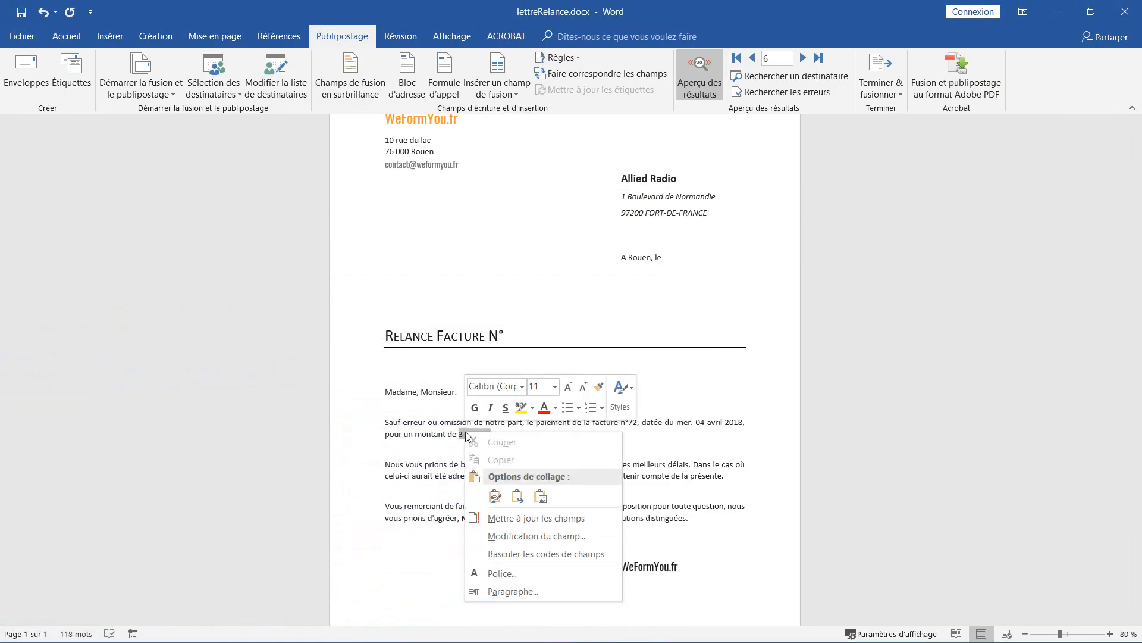
left_click(494, 538)
left_click(402, 331)
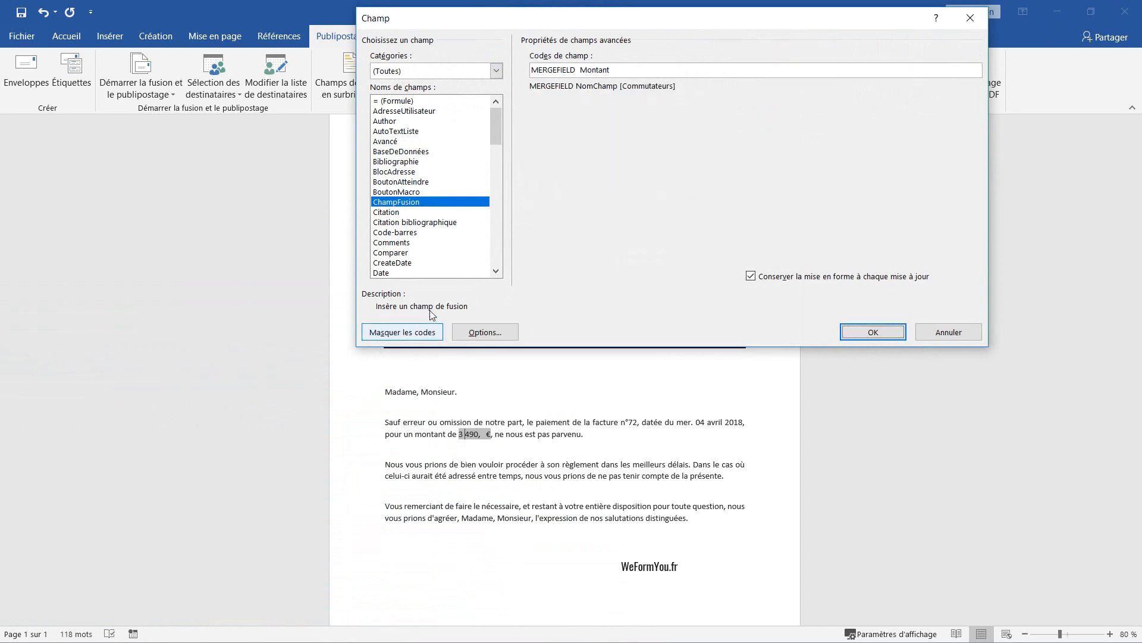
left_click(641, 70)
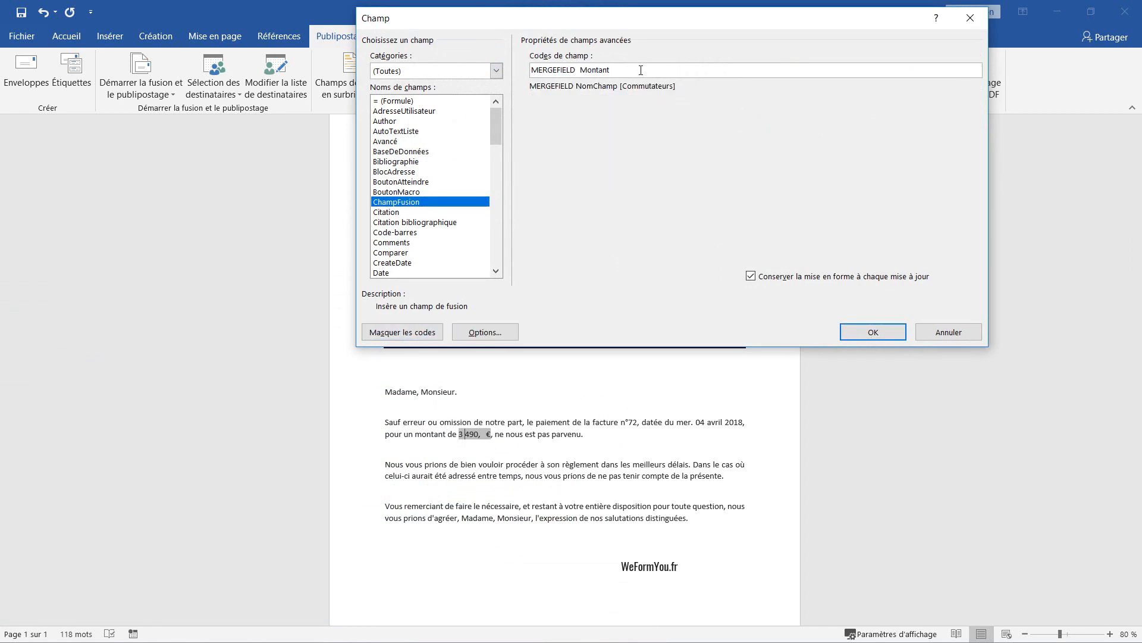
key("Return")
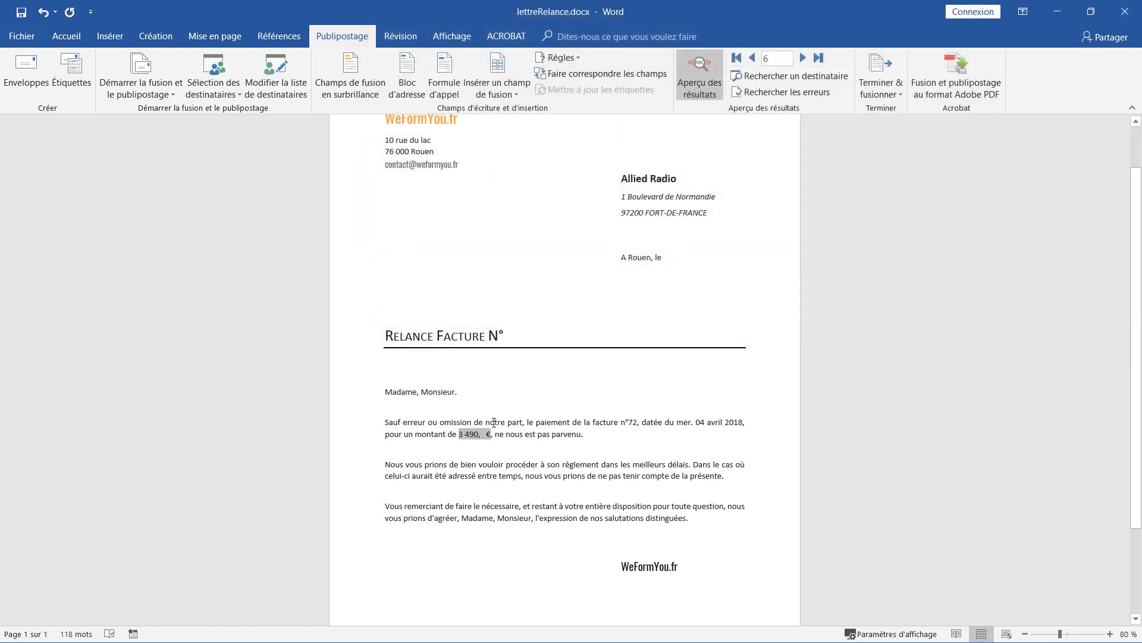
Display the Montant field's code, replace the decimal placeholders ## with 00 in its numeric switch, and hide the code again.
right_click(476, 433)
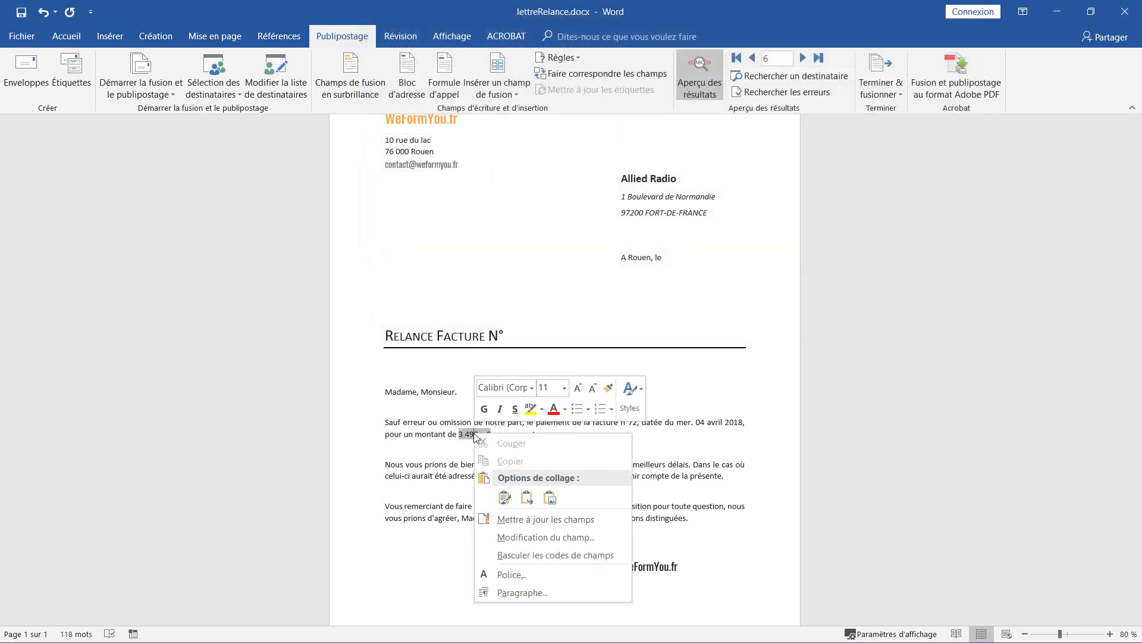
left_click(526, 554)
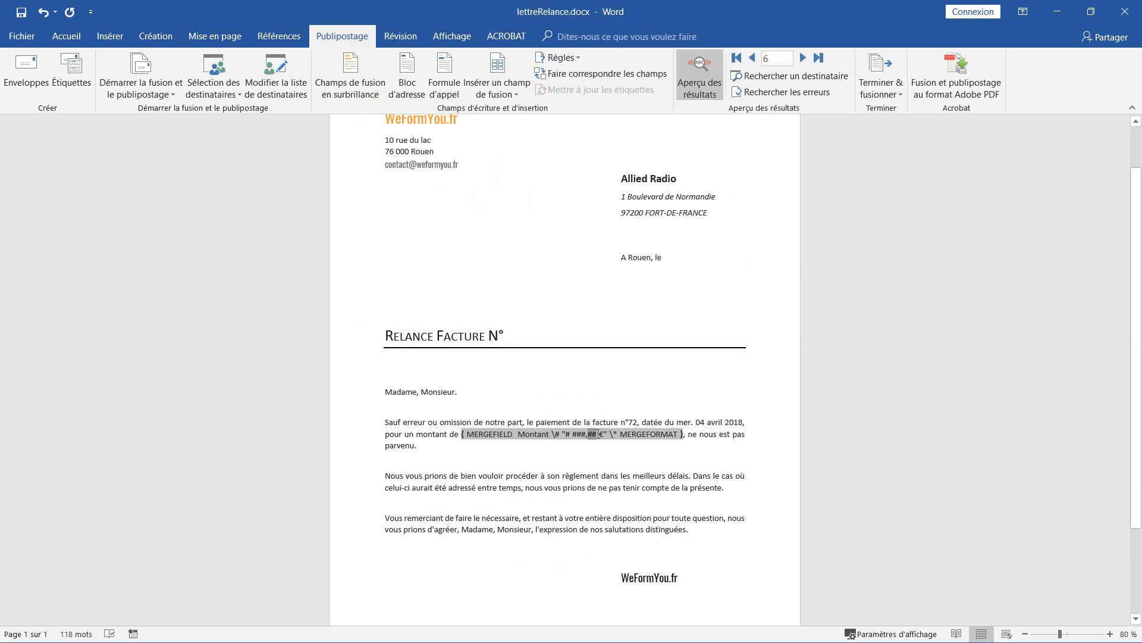
left_click_drag(598, 434, 589, 442)
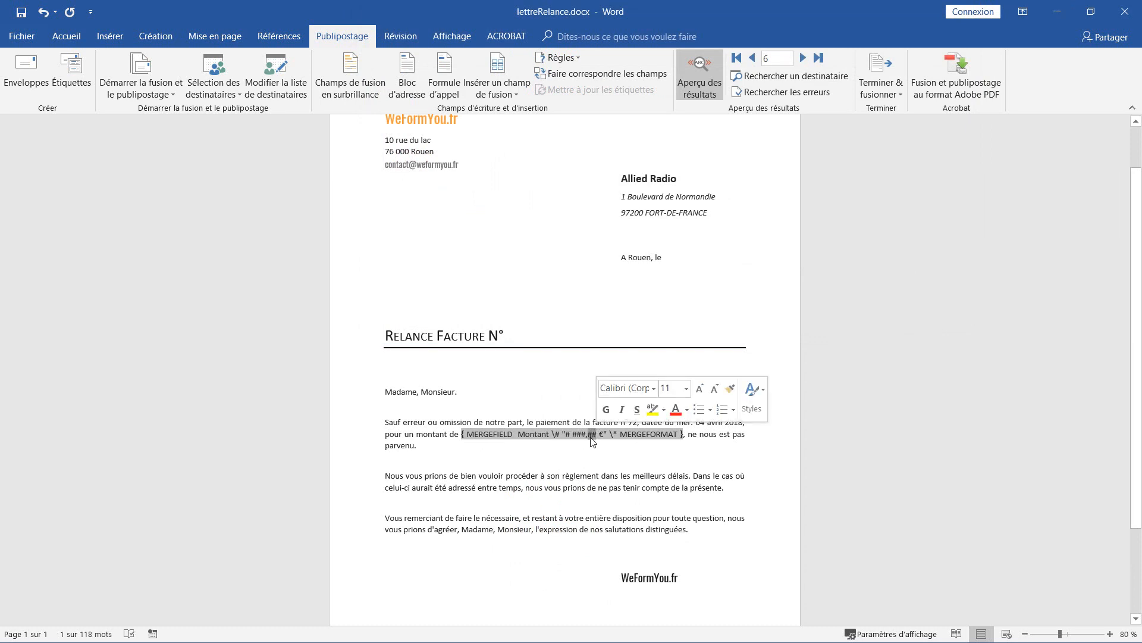
type("00")
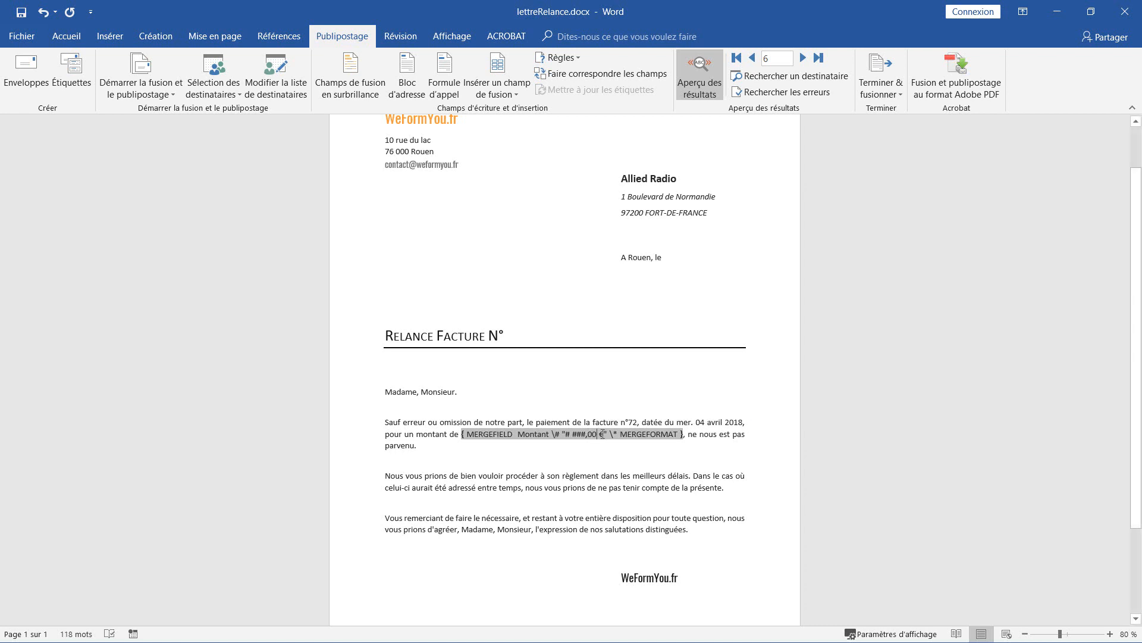
right_click(567, 434)
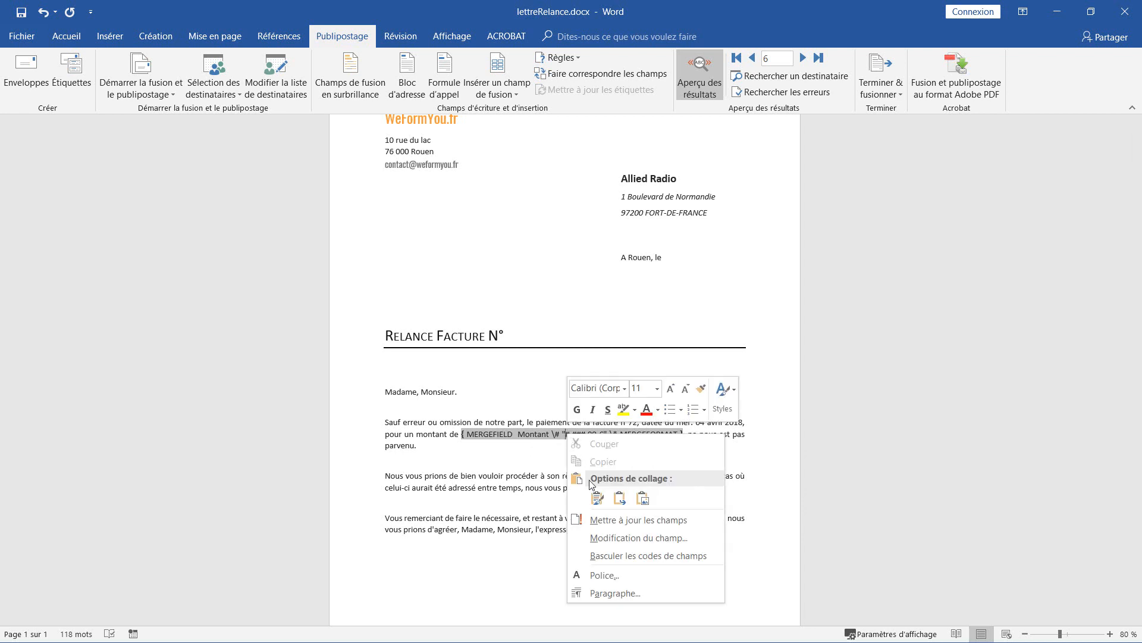
left_click(599, 556)
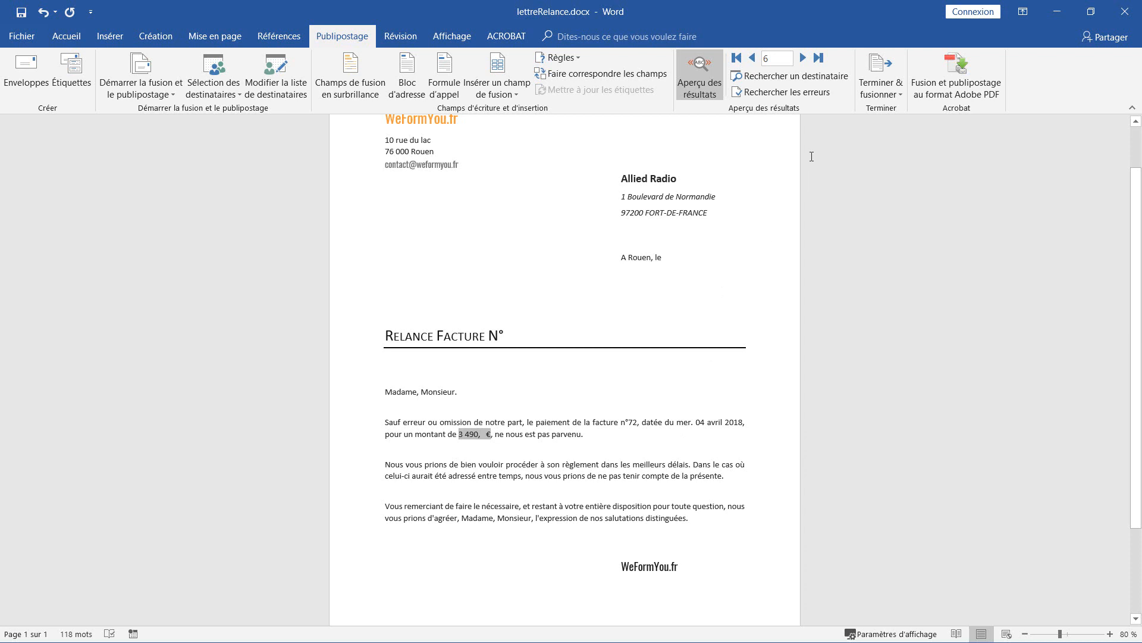
Browse the merge preview forward to record 7 and back to record 1 to check the amount format.
left_click(803, 58)
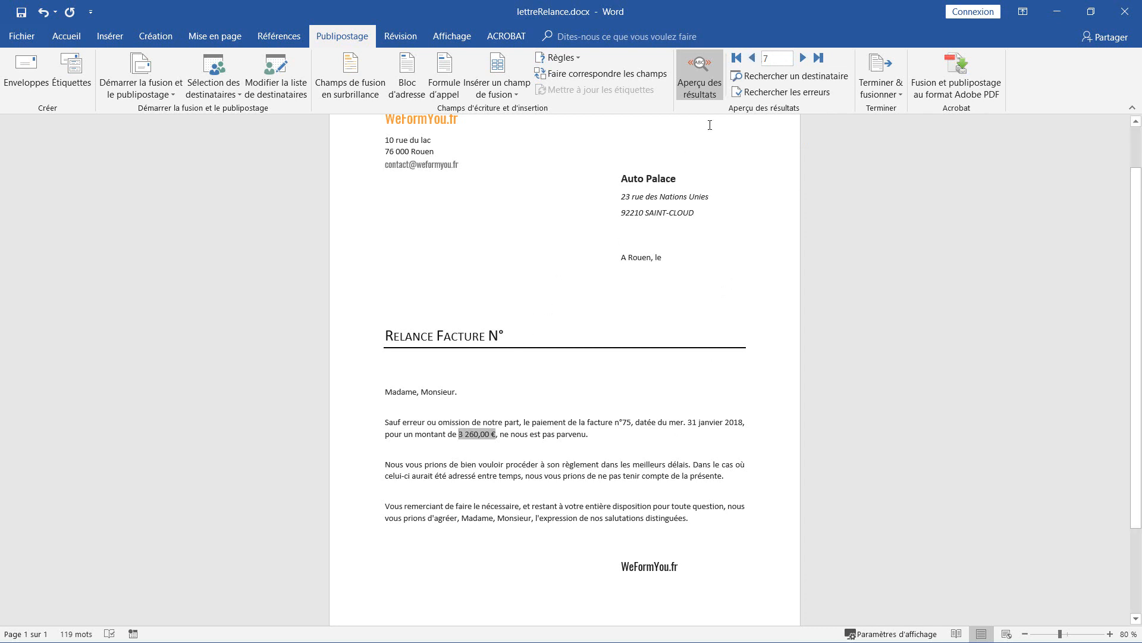
left_click(756, 57)
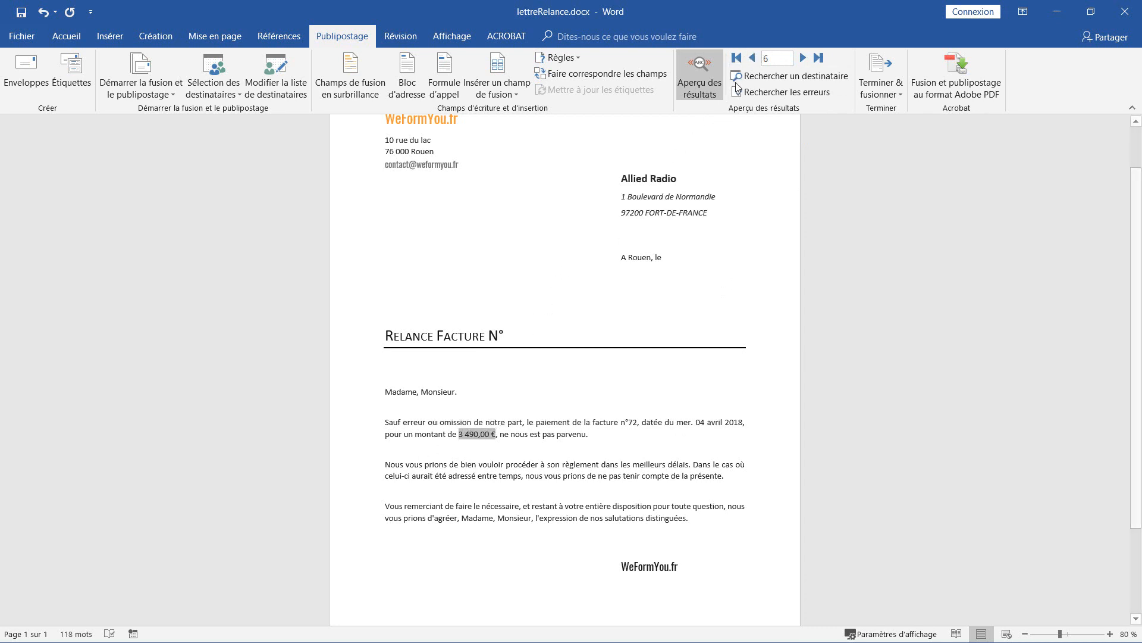
left_click(753, 58)
left_click(753, 58)
left_click(752, 57)
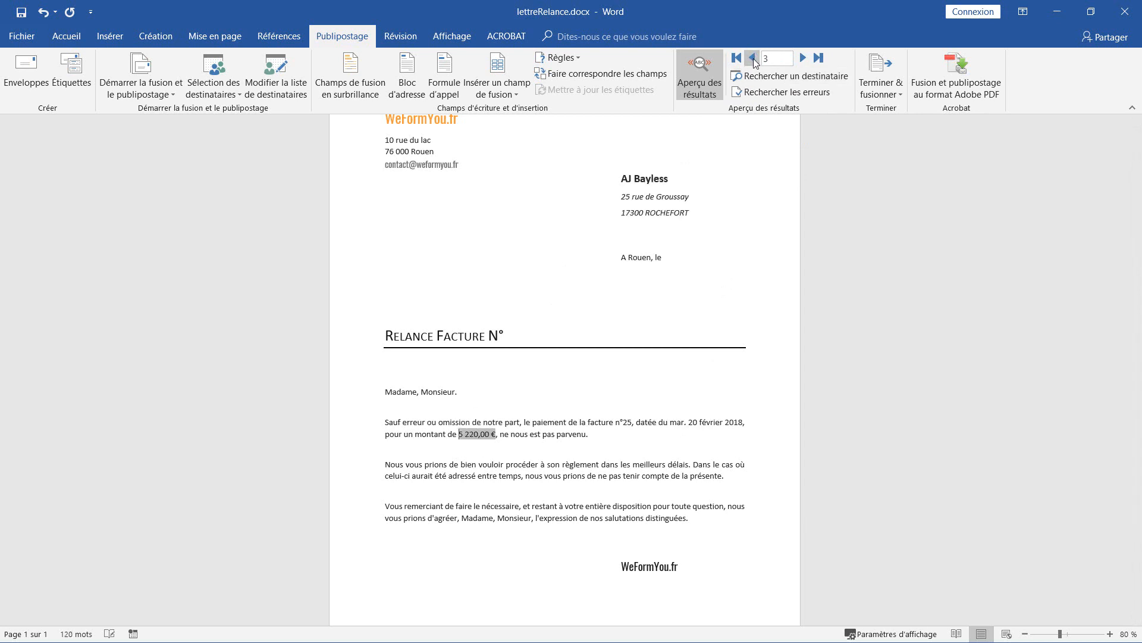
left_click(753, 57)
left_click(752, 58)
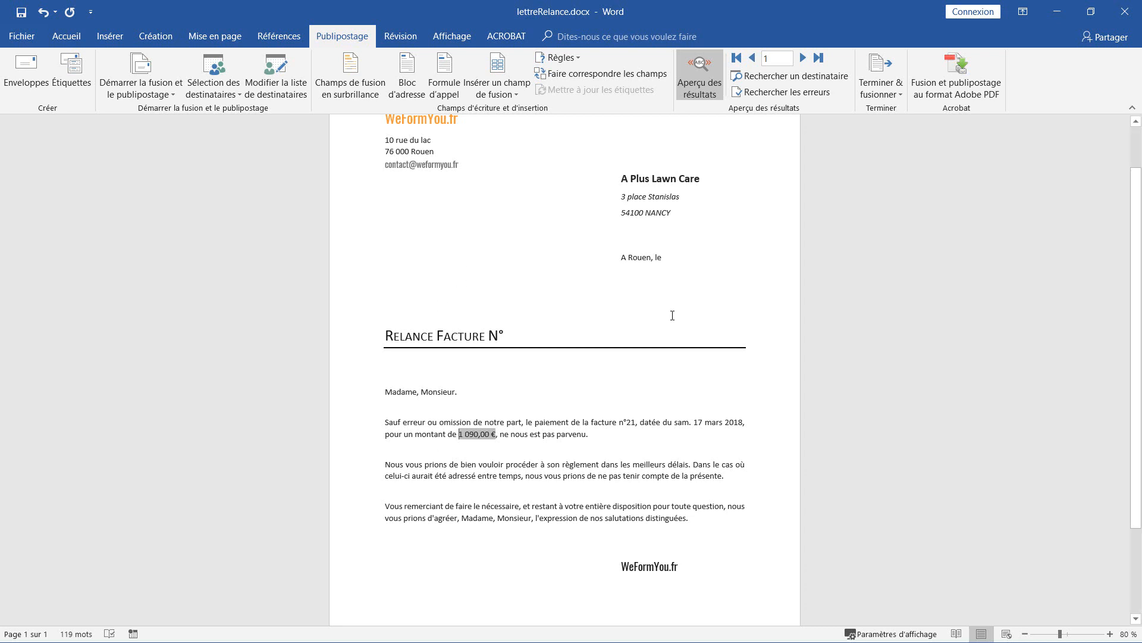
Finish the merge by generating individual editable letters for all records in a new document.
scroll(564, 302, "up", 2)
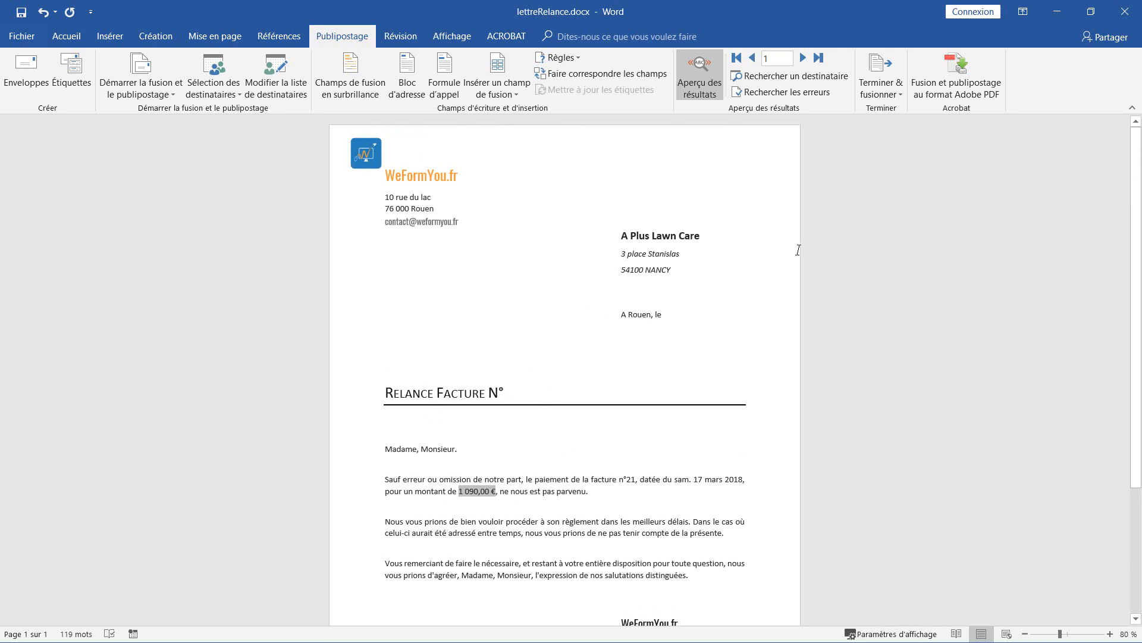
left_click(889, 87)
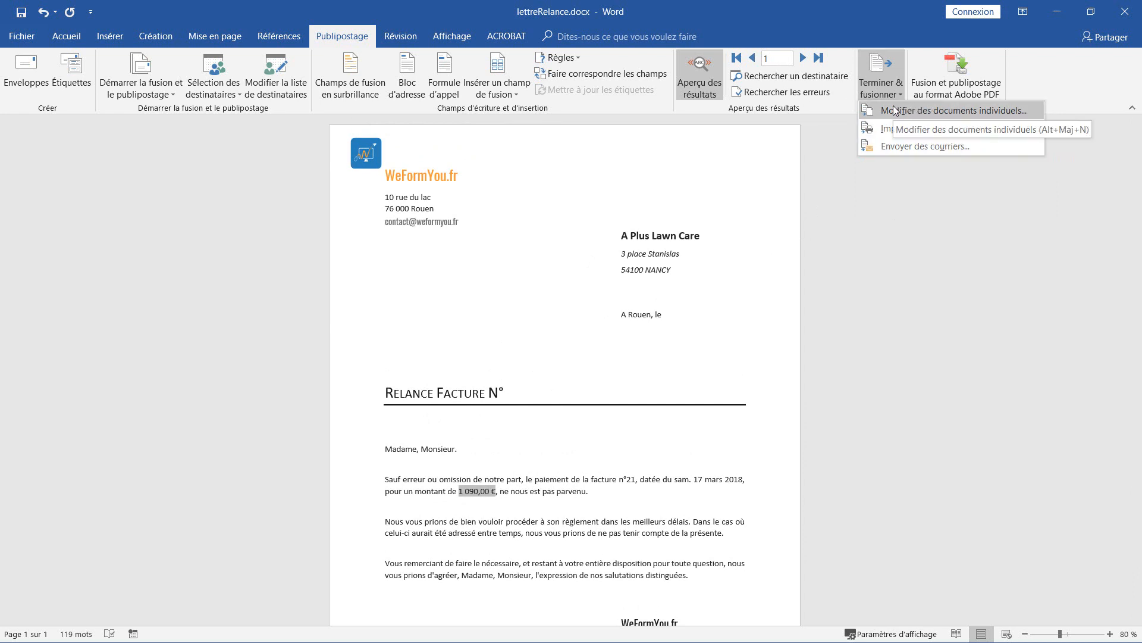
left_click(938, 109)
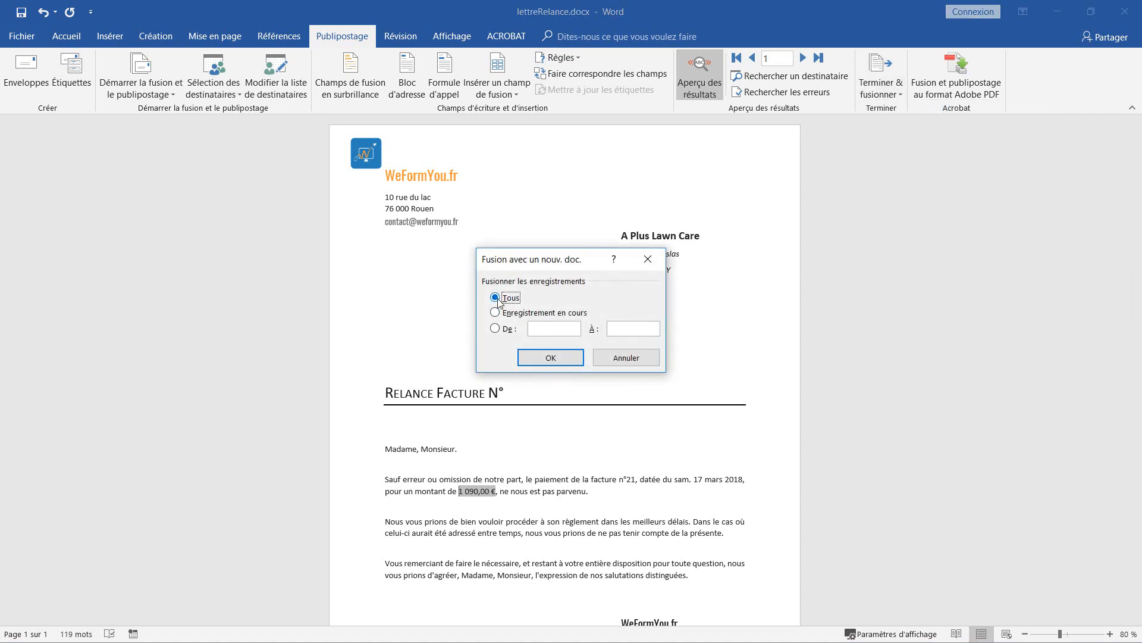
left_click(545, 359)
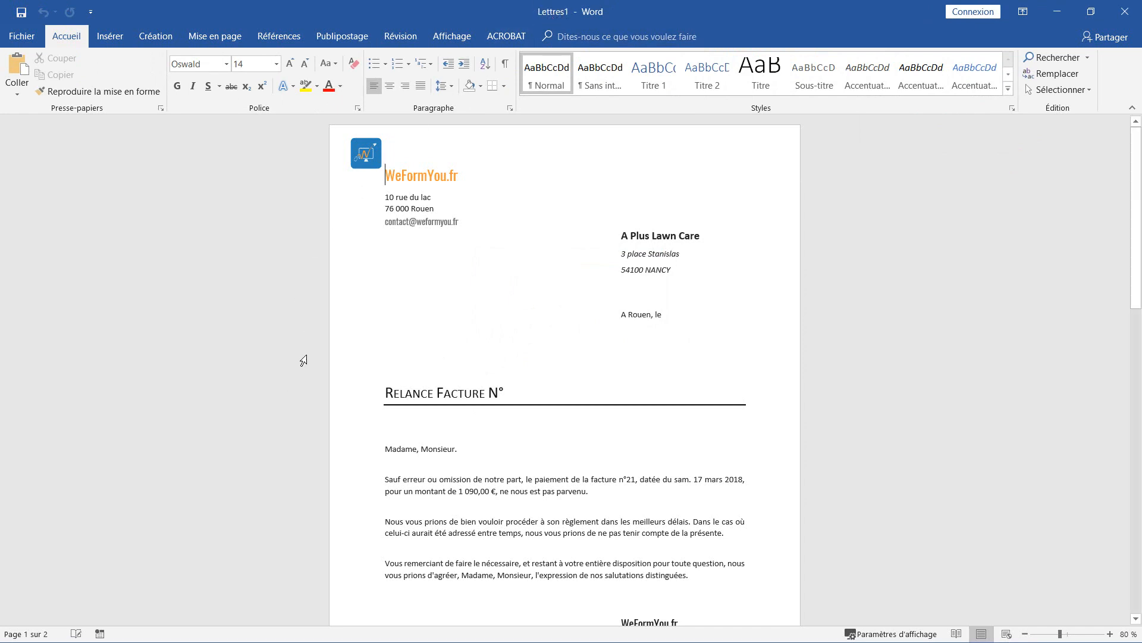
Look through the merged letters down to the last page of the new document.
scroll(537, 444, "down", 10)
scroll(541, 441, "down", 10)
scroll(542, 441, "down", 10)
scroll(541, 432, "down", 10)
left_click_drag(1135, 468, 1126, 631)
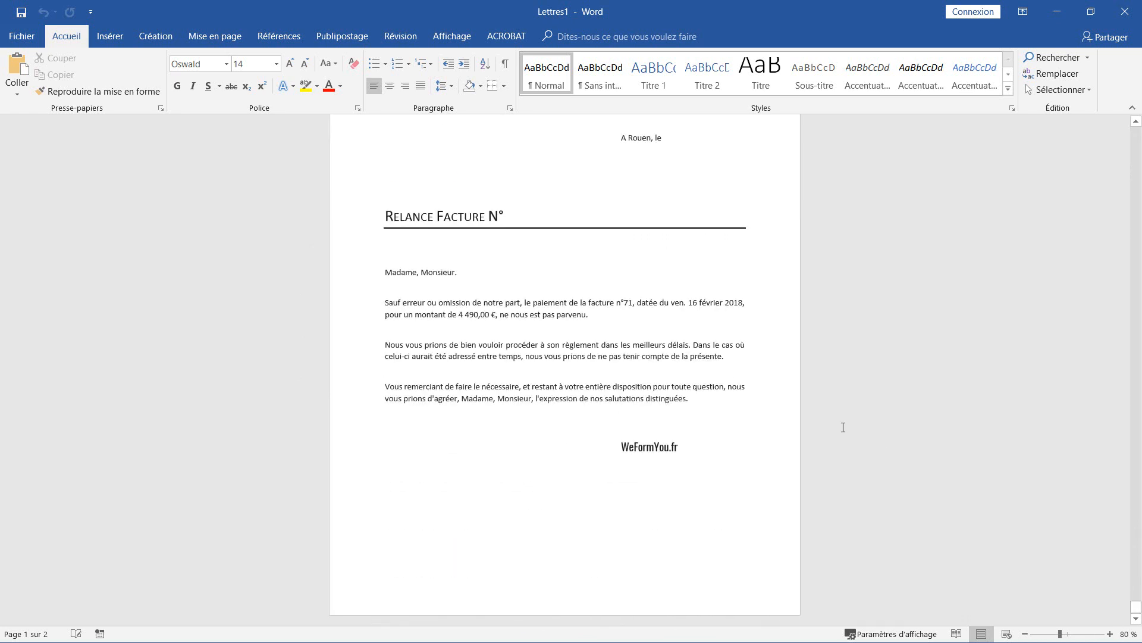
Examine the page thumbnails of the merged document and close the thumbnail view.
left_click(195, 554)
left_click(50, 632)
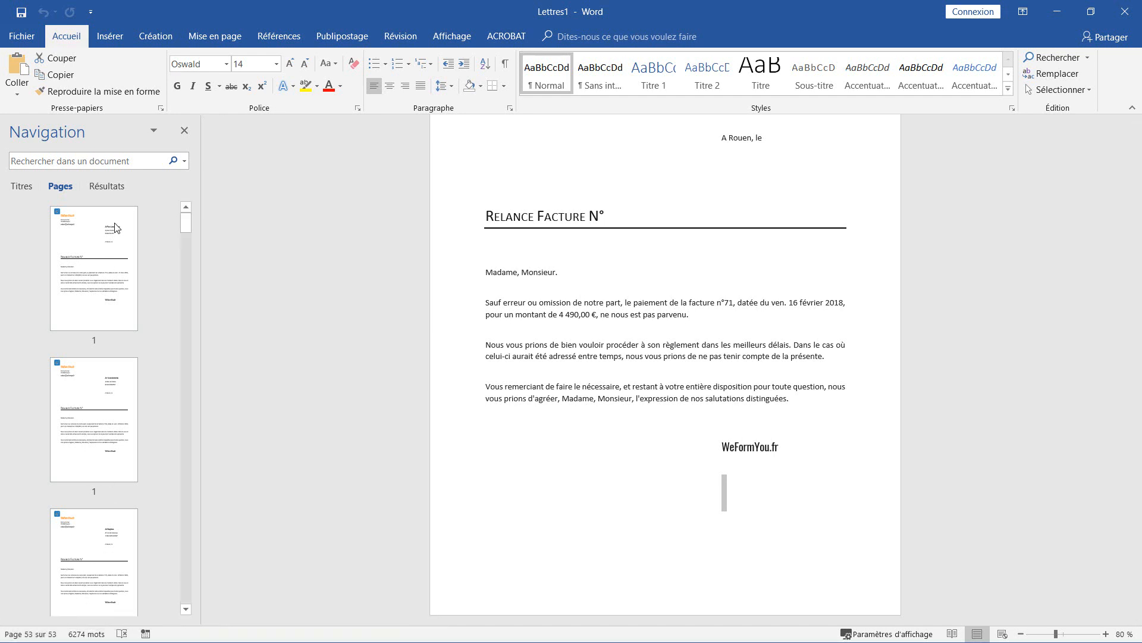
mouse_move(183, 230)
left_mouse_down()
mouse_move(198, 345)
mouse_move(192, 613)
mouse_move(183, 209)
left_mouse_up()
left_click(184, 131)
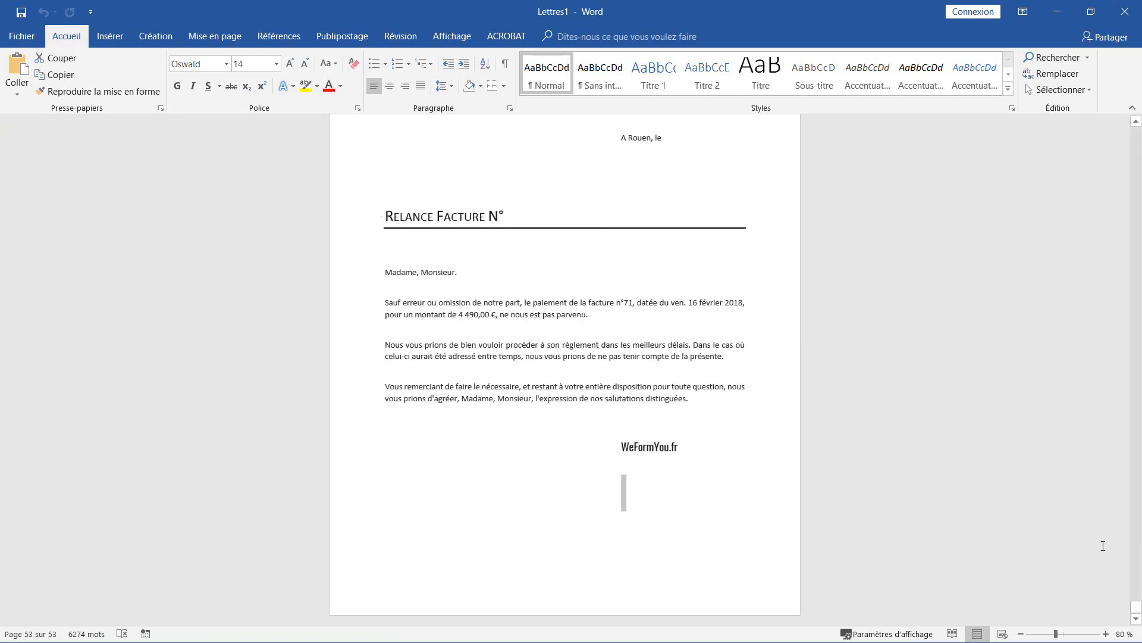
Return to the start of the merged document and look over its first two letters.
left_click_drag(1135, 607, 1135, 113)
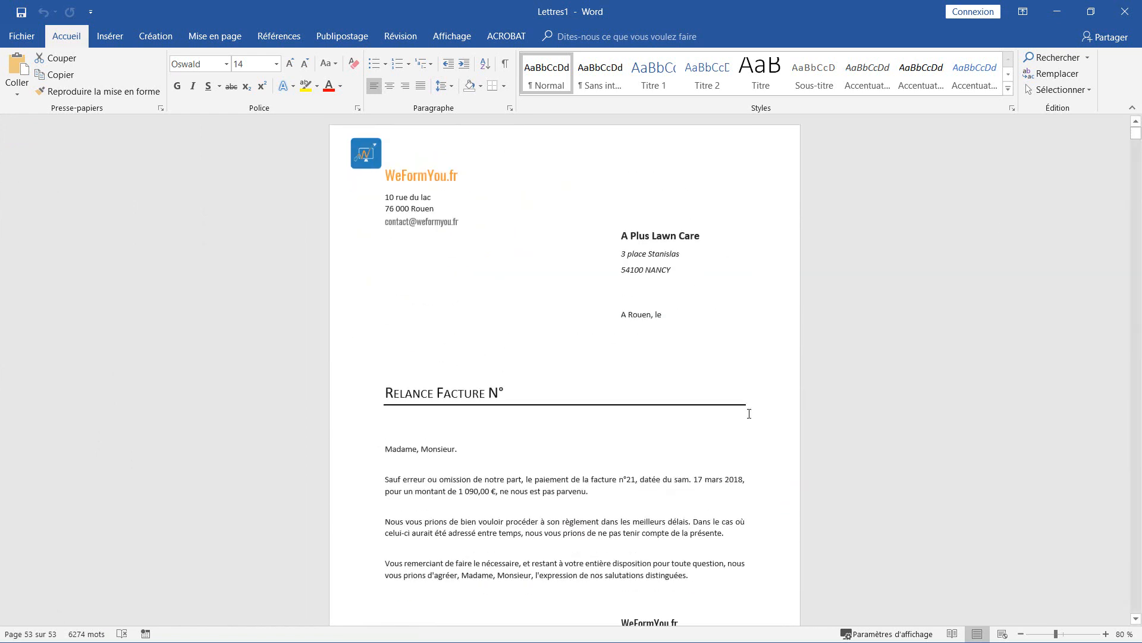
scroll(739, 416, "down", 7)
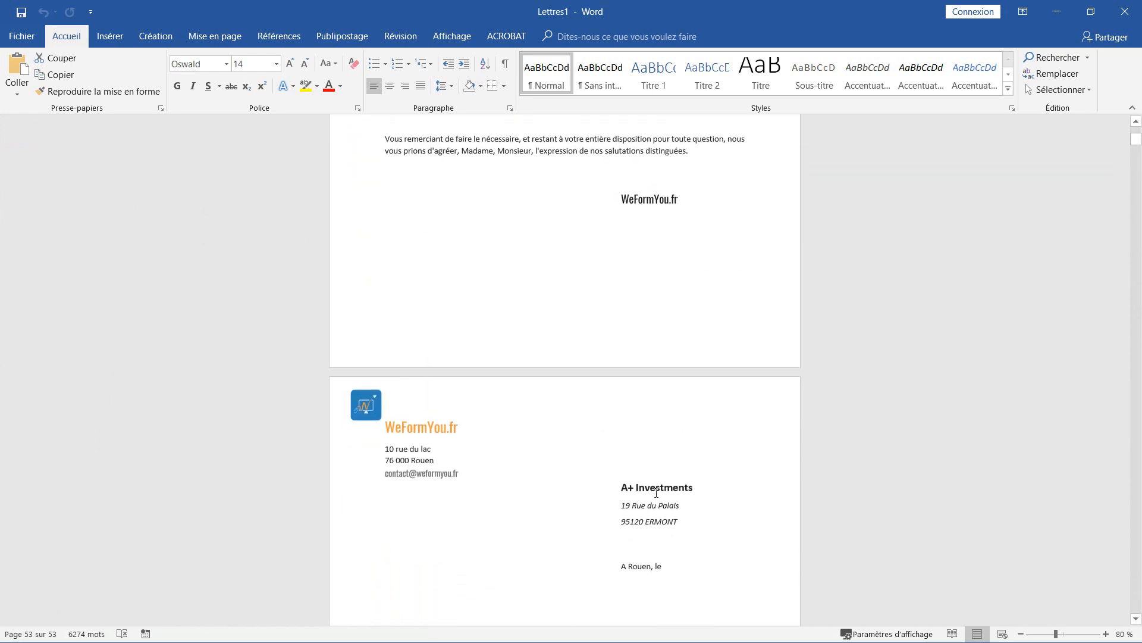
scroll(656, 493, "down", 2)
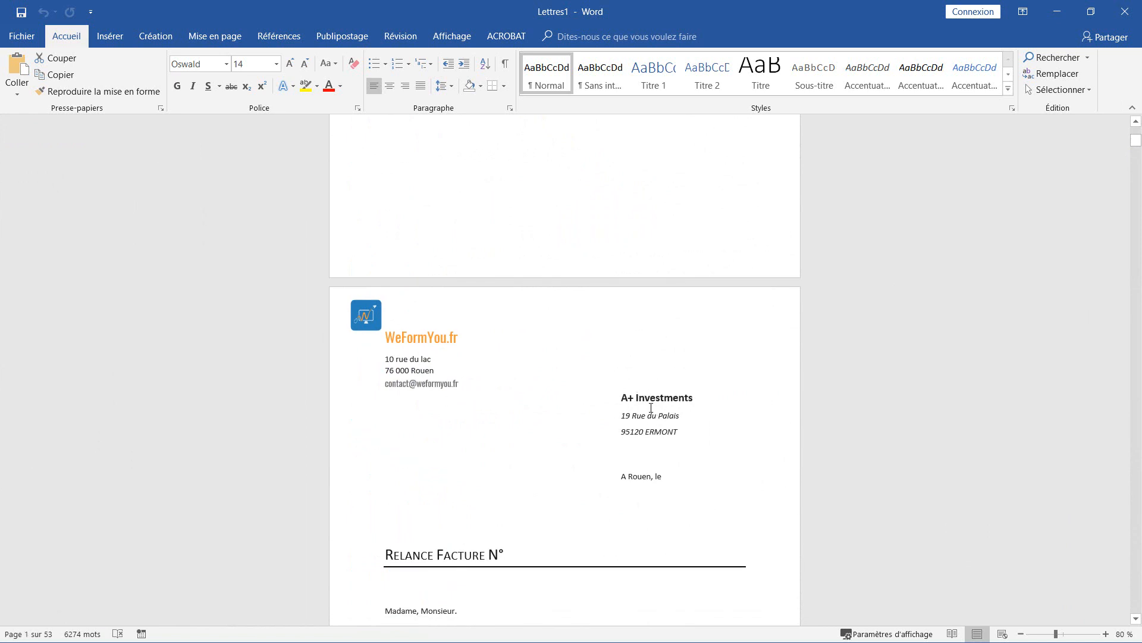
Look over the second and third merged letters, checking each one's address, invoice number, date and amount.
scroll(651, 408, "down", 3)
scroll(635, 415, "down", 2)
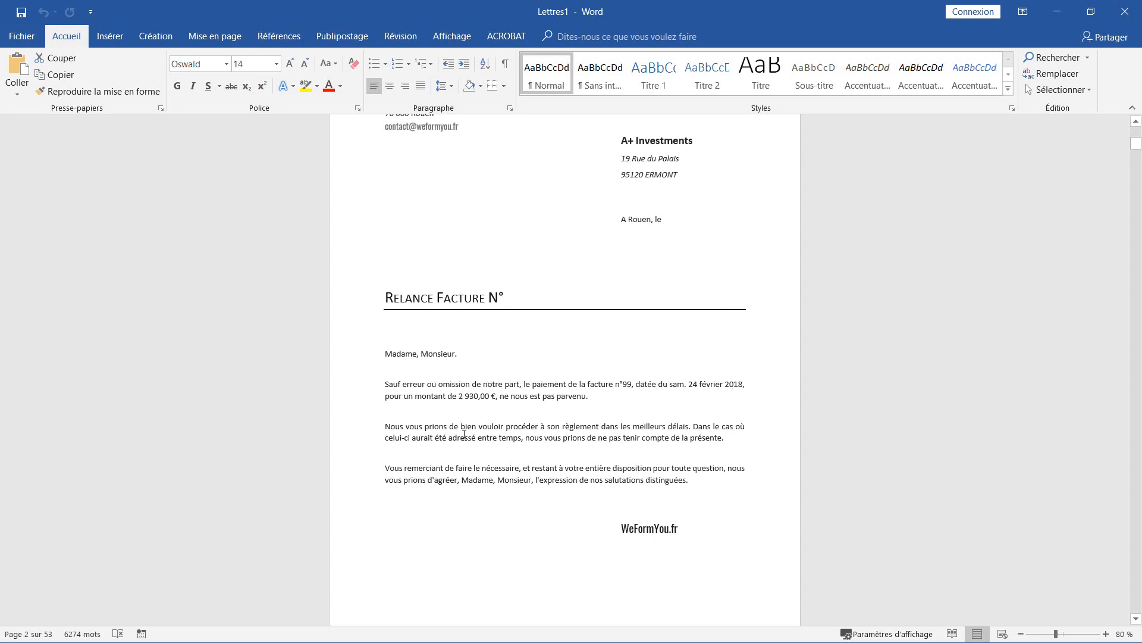
scroll(574, 463, "down", 8)
scroll(568, 466, "down", 6)
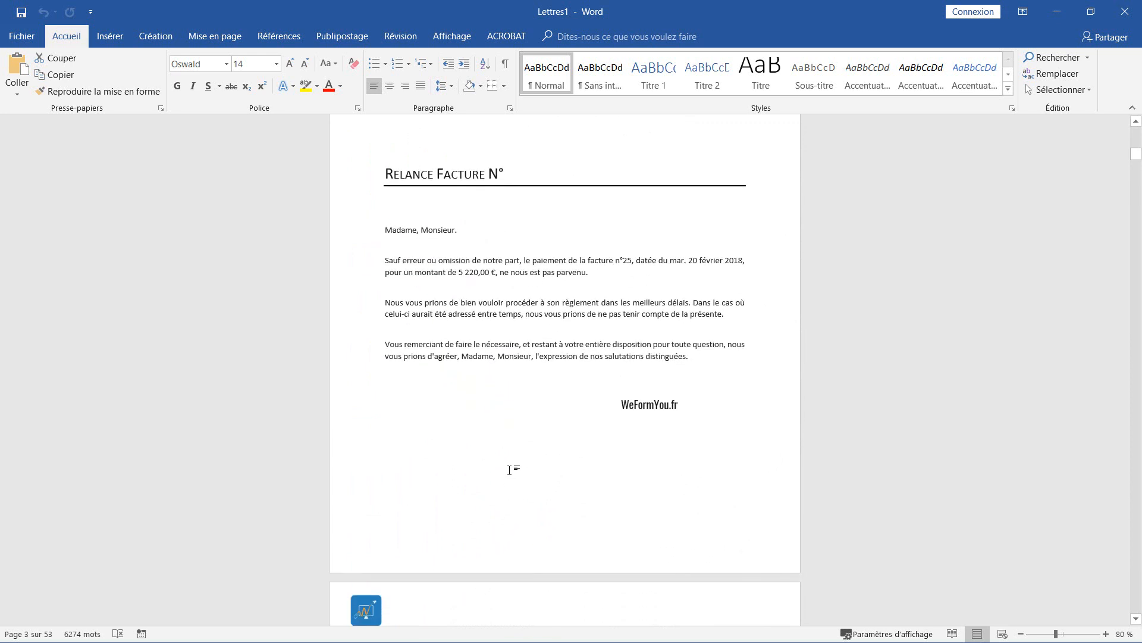
scroll(521, 455, "up", 2)
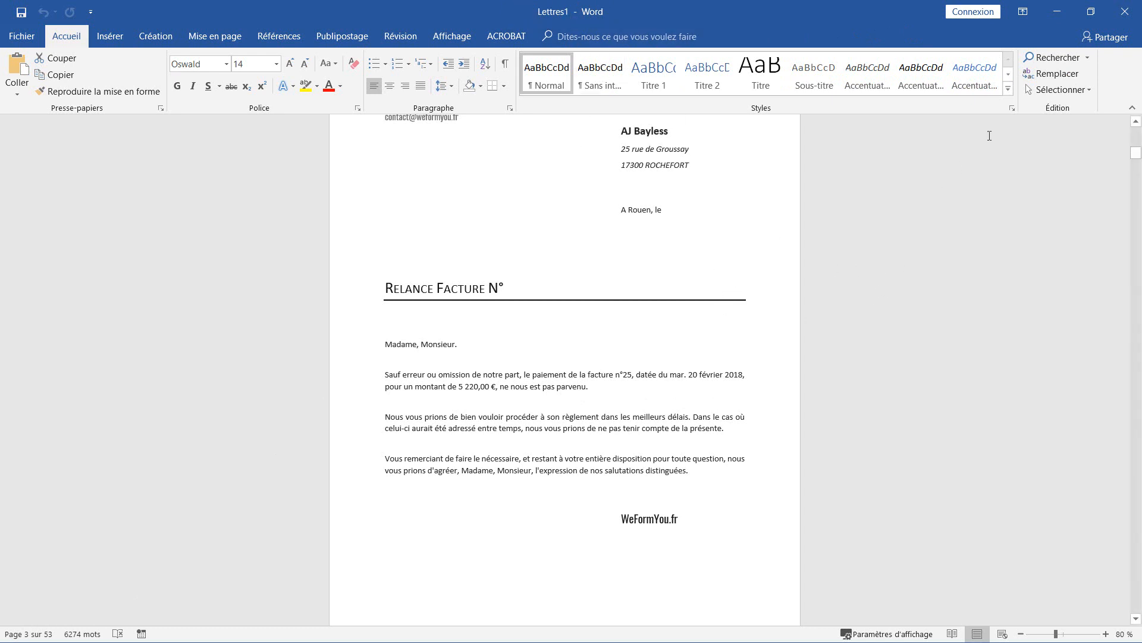
Close the merged letters document without saving it and return to the main document lettreRelance.docx.
left_click(1126, 13)
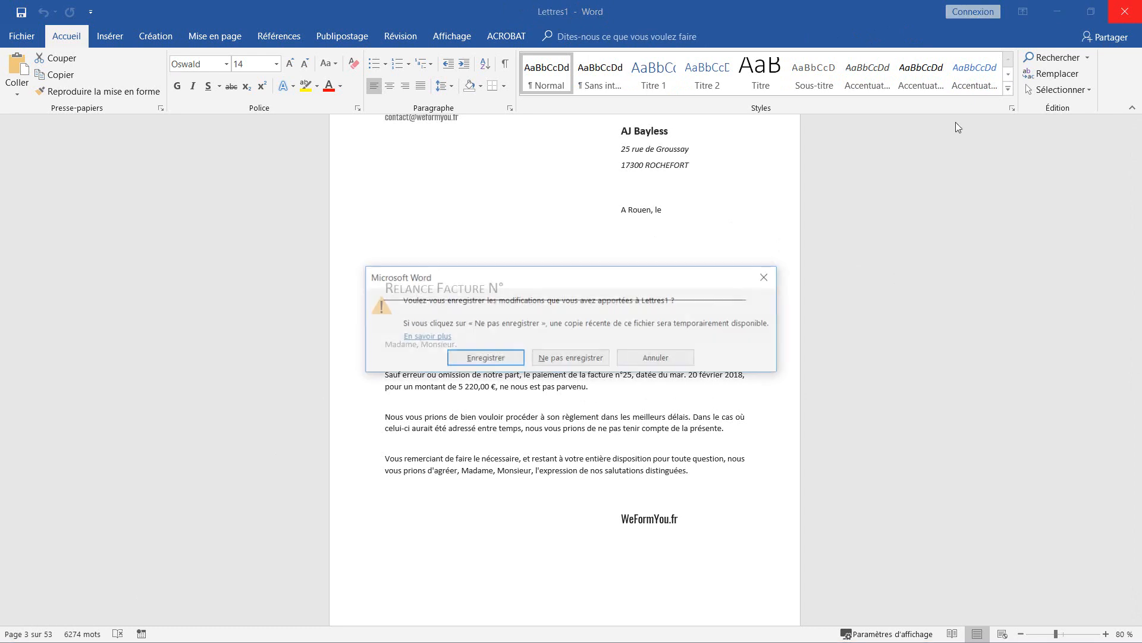
left_click(602, 360)
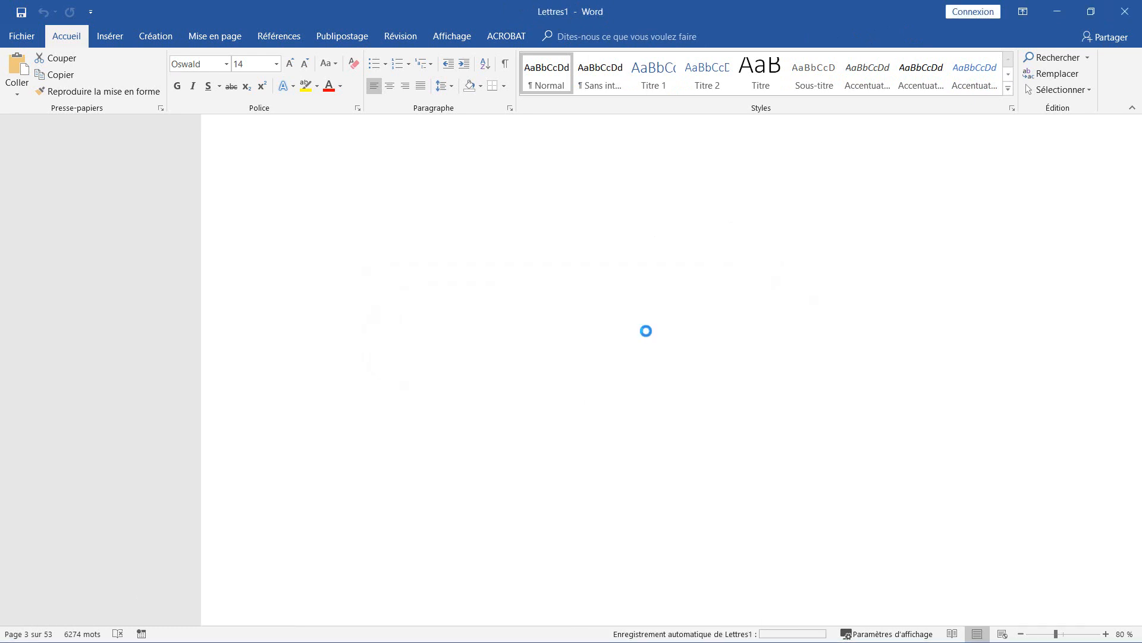
left_click(436, 297)
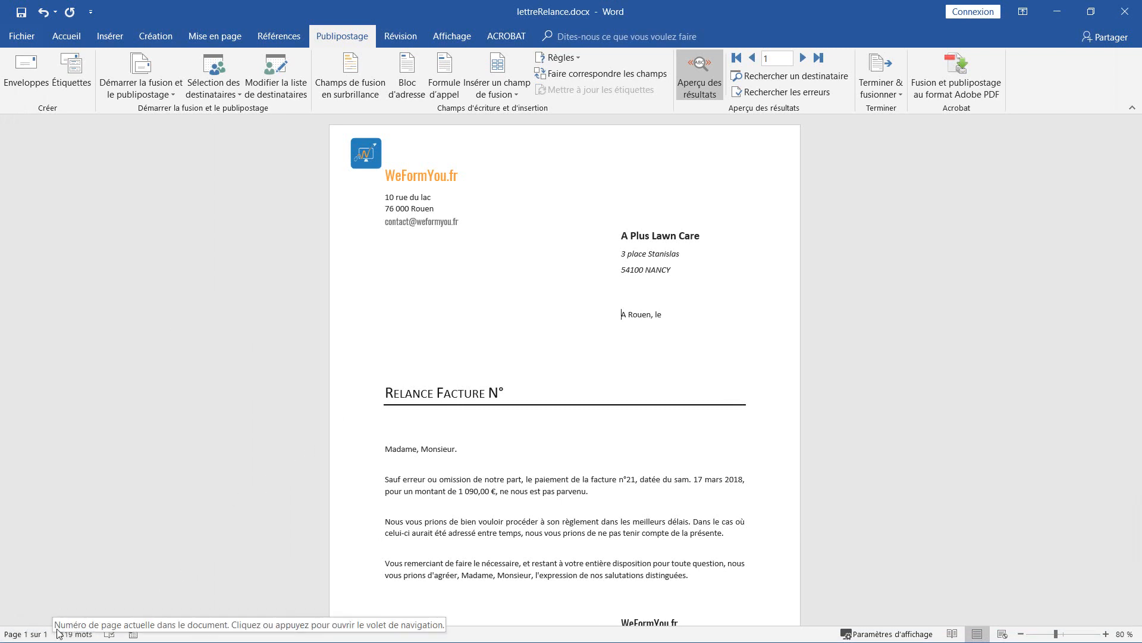
Make the invoice amount field in the first body paragraph bold.
scroll(614, 470, "down", 1)
scroll(614, 471, "down", 1)
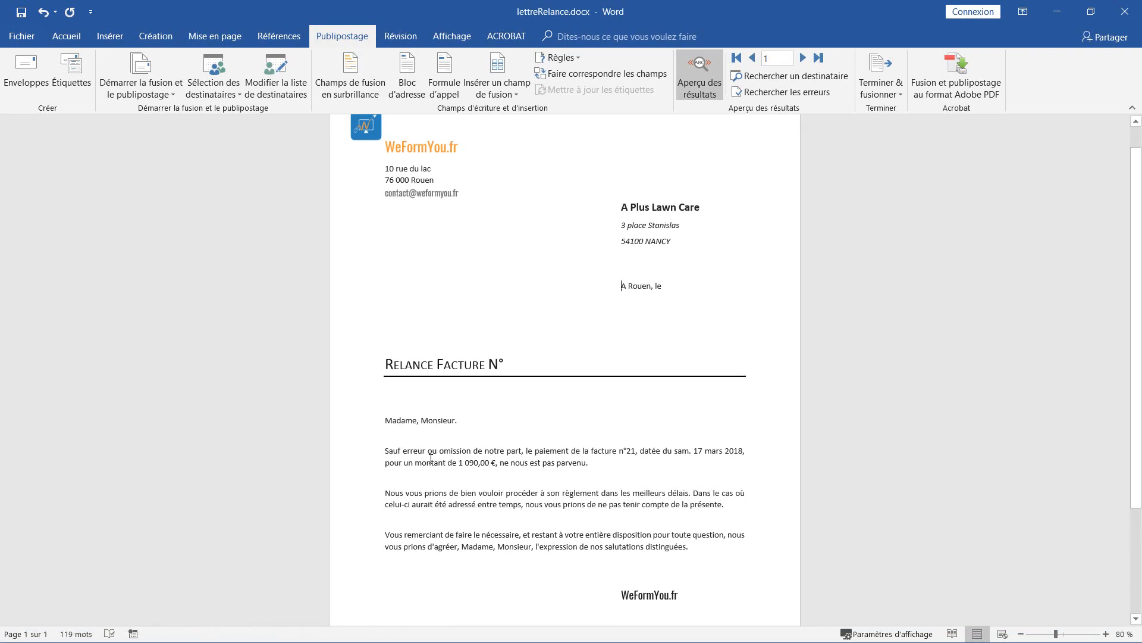
left_click_drag(460, 464, 497, 464)
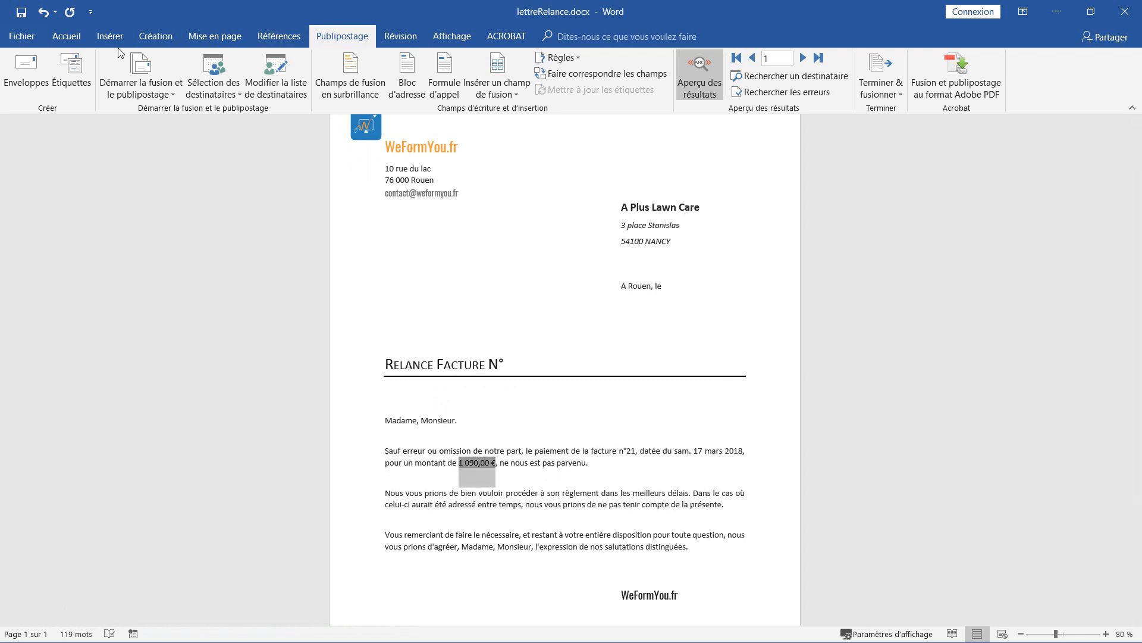
left_click(66, 36)
left_click(176, 86)
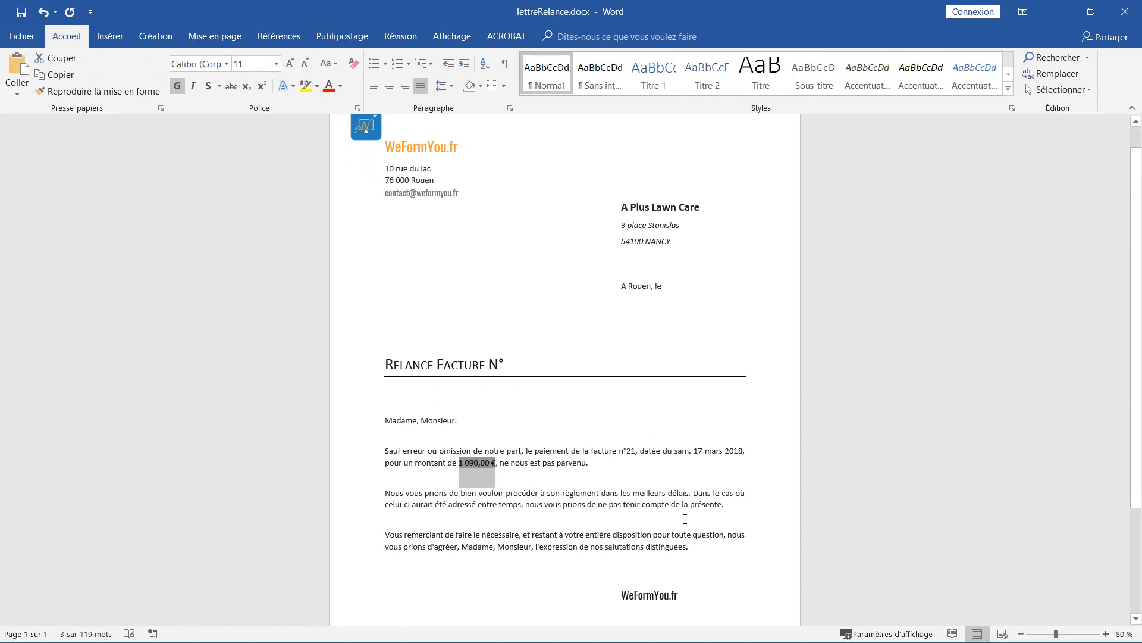
left_click(684, 504)
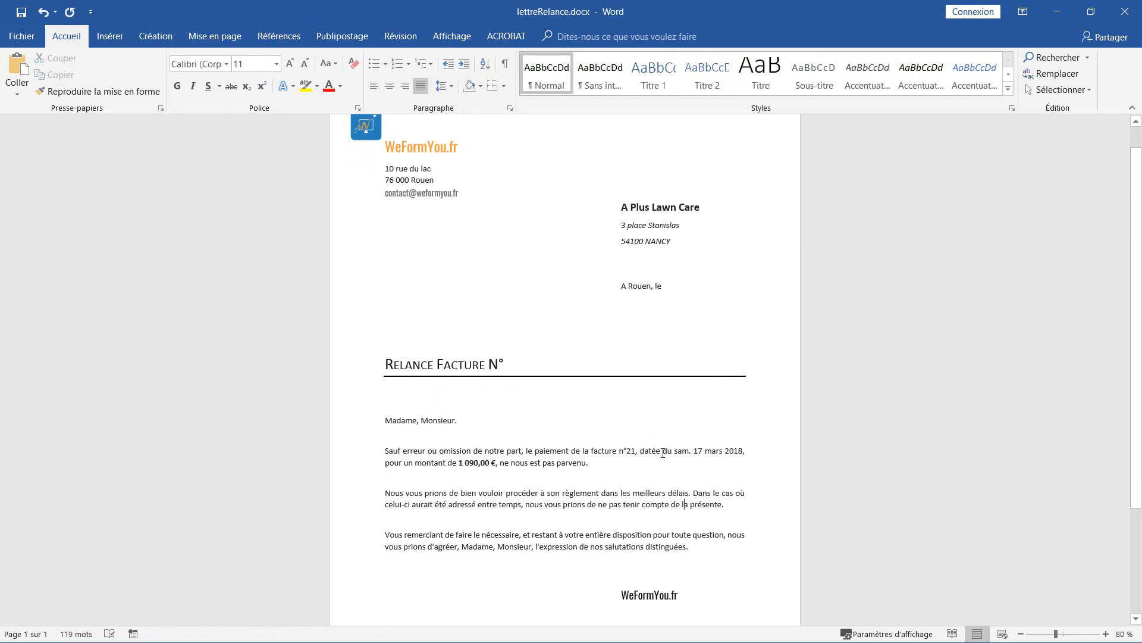
Make the invoice date and invoice number fields in the first body paragraph bold.
left_click_drag(674, 451, 743, 451)
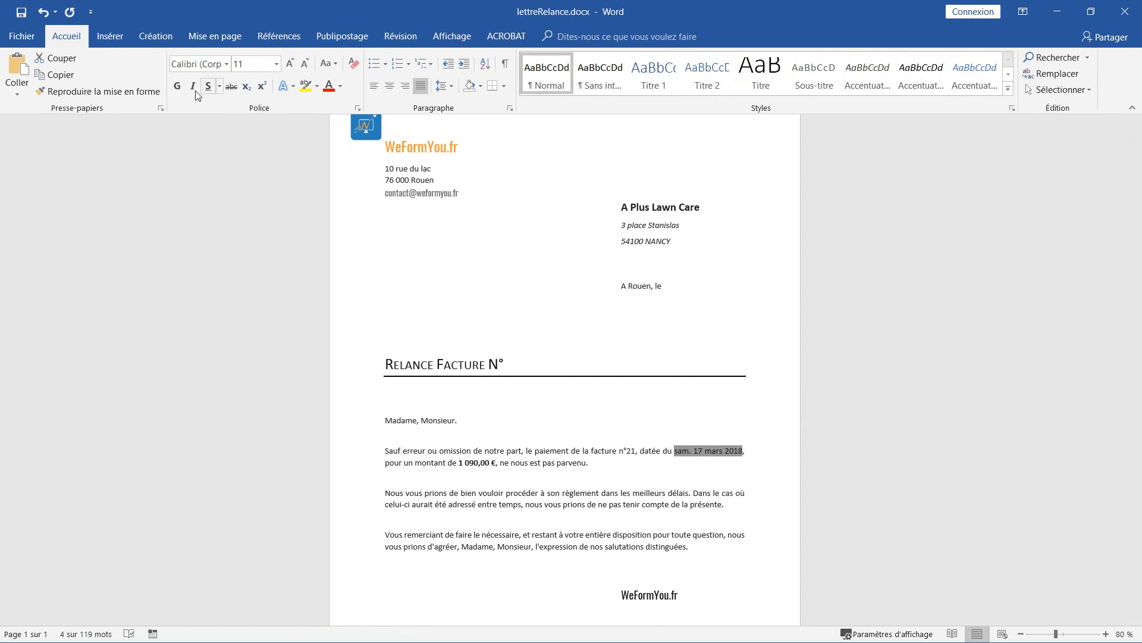
left_click(178, 86)
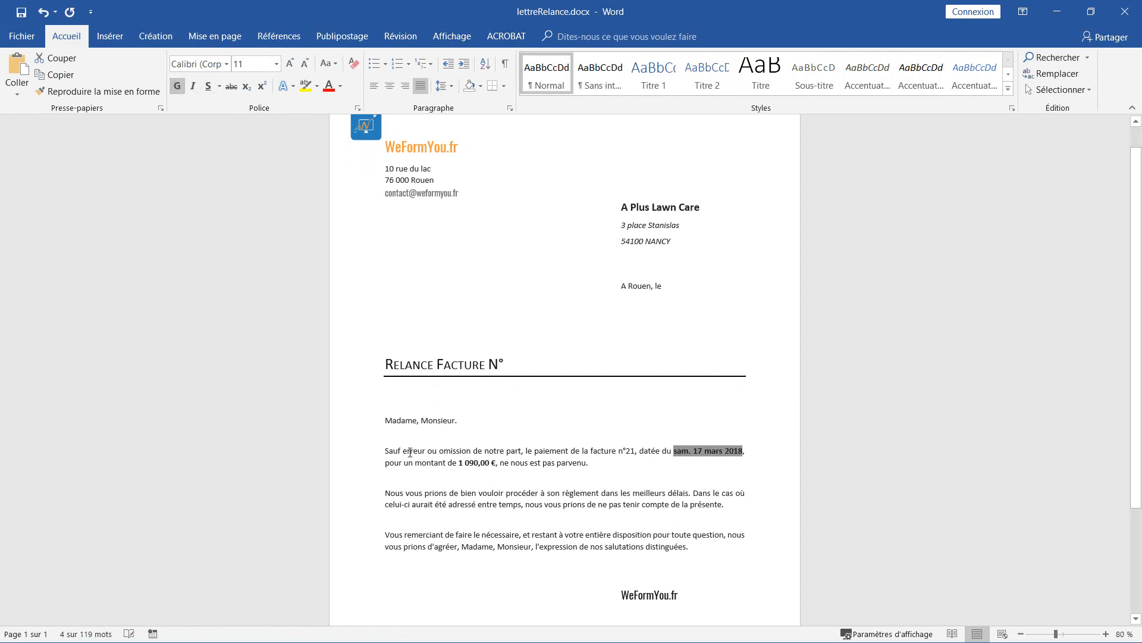
left_click(558, 462)
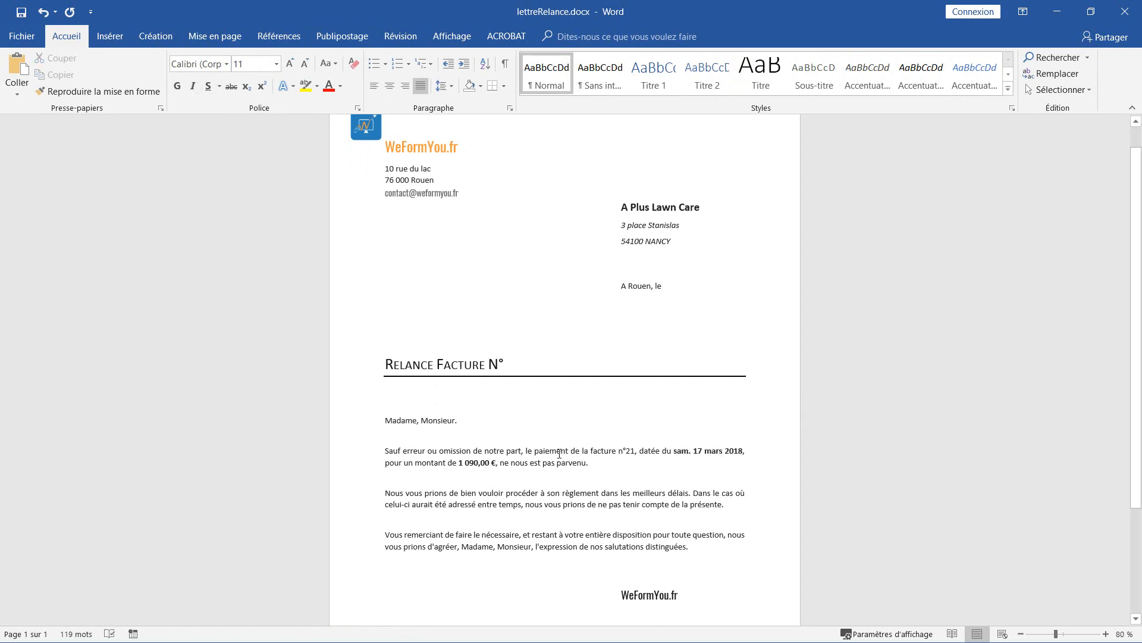
double_click(629, 451)
left_click(177, 86)
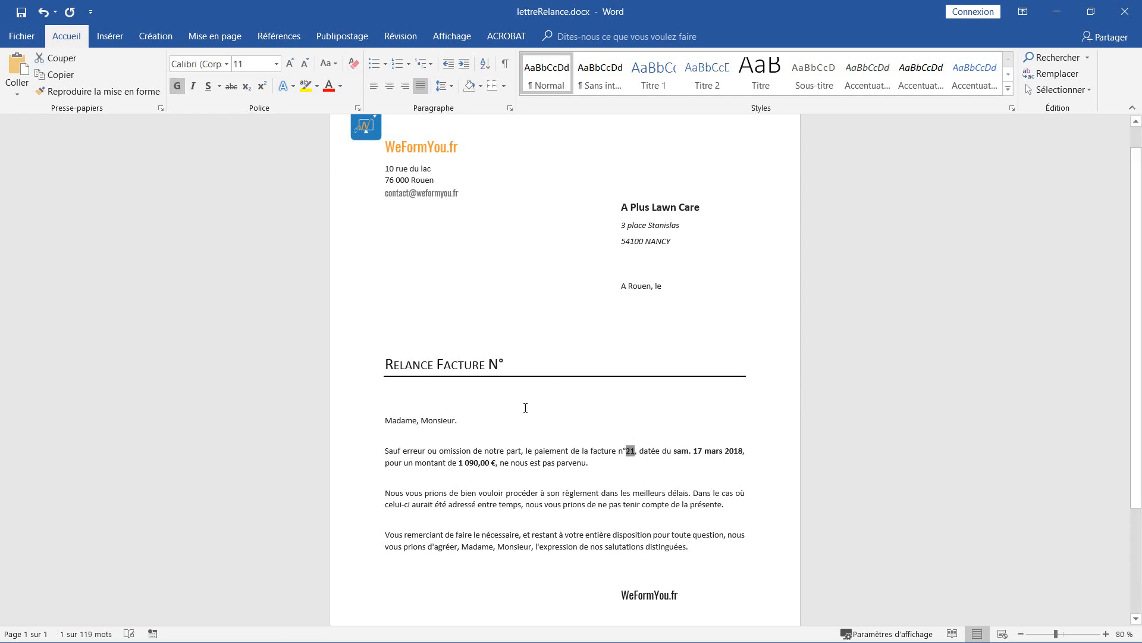
Add a colon after "Relance Facture N°" in the heading, followed by the N_Facture merge field.
left_click(506, 364)
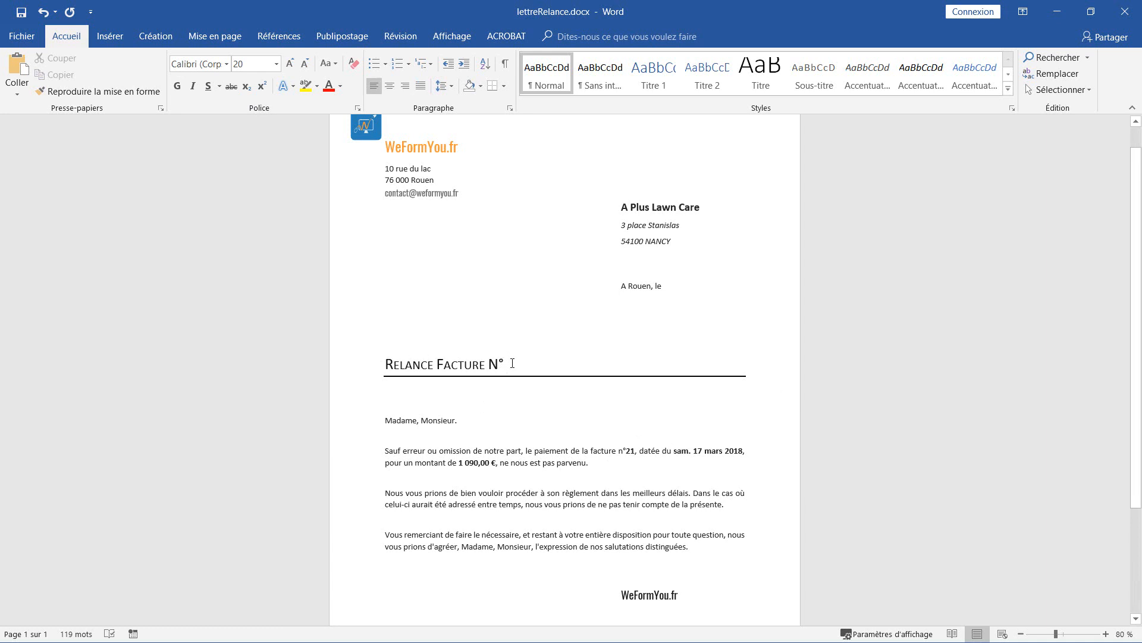
type(":")
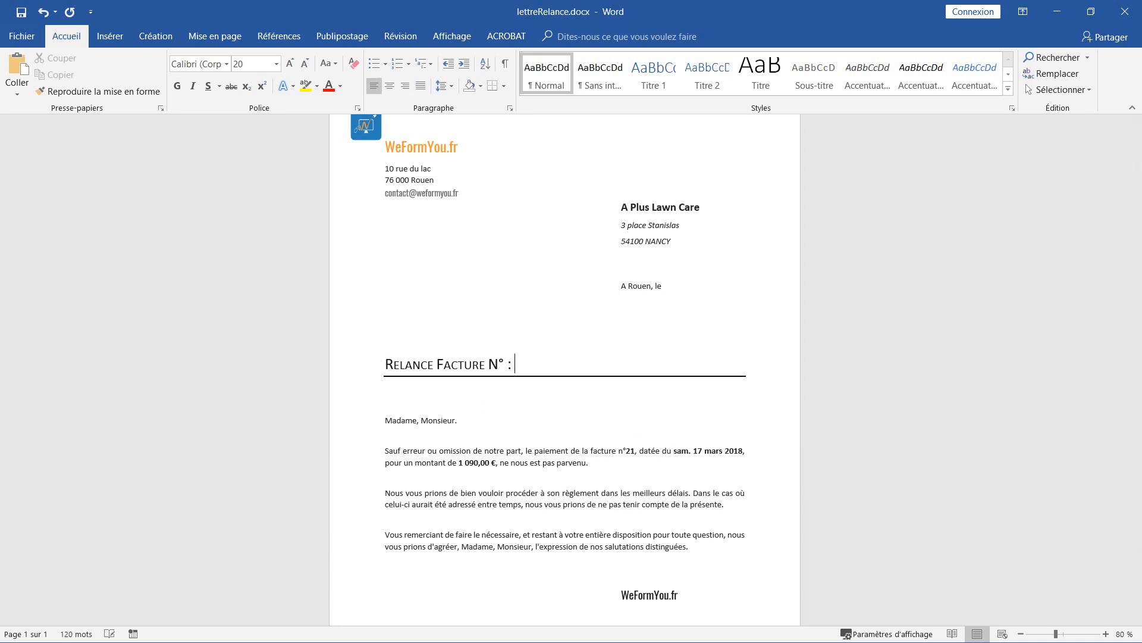
left_click(366, 43)
left_click(515, 94)
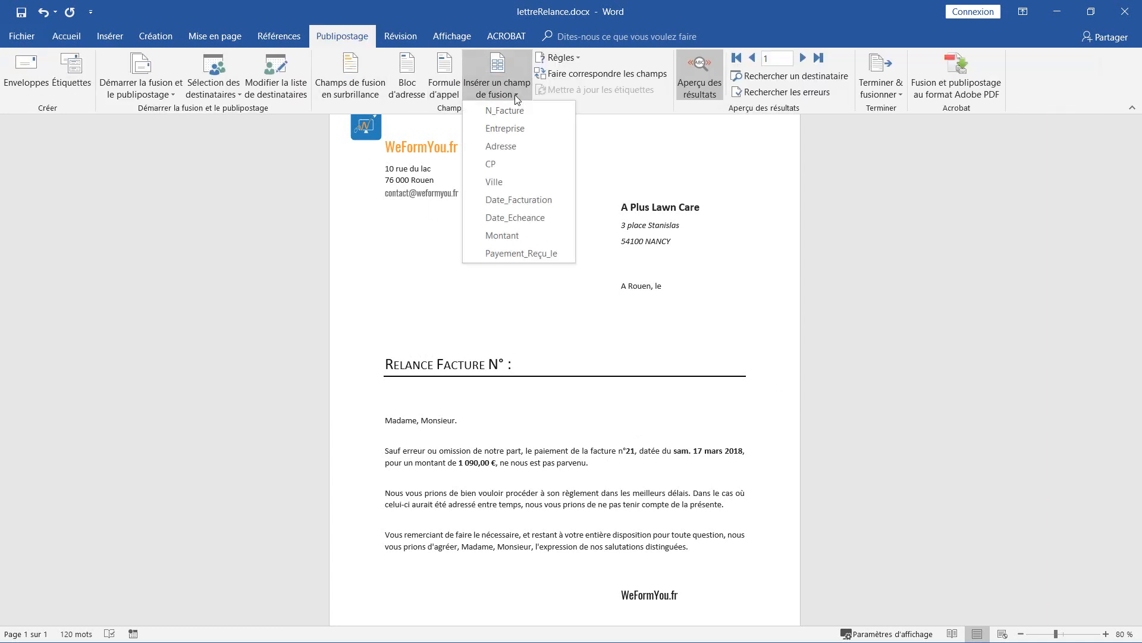
left_click(515, 111)
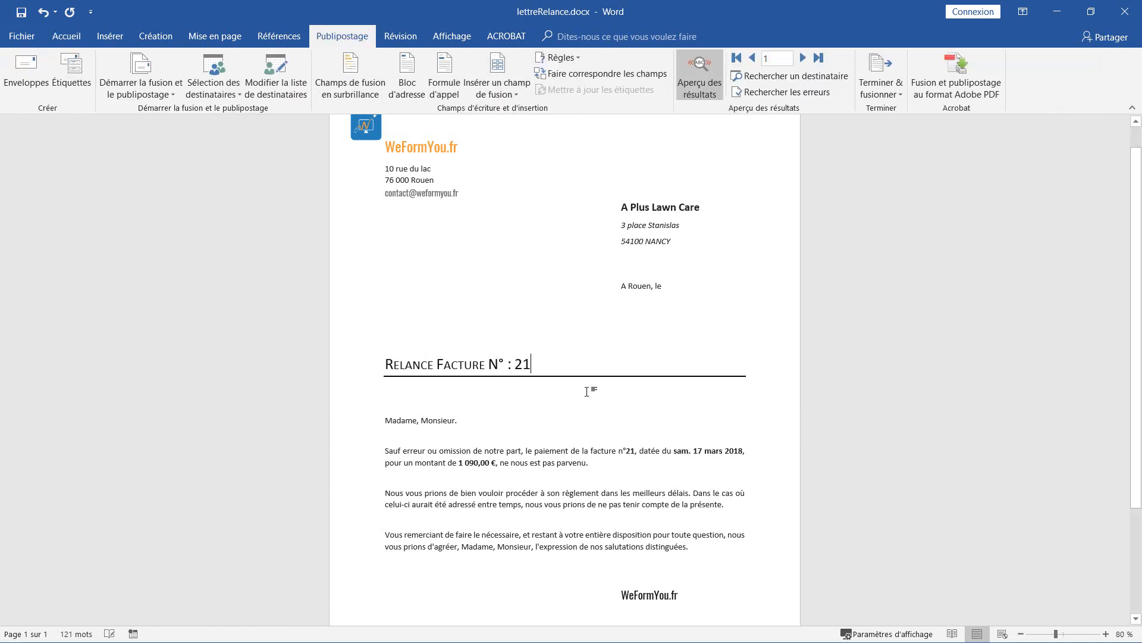
Insert the current date after "A Rouen, le" in the 03/06/2018 format, set to update automatically.
left_click(689, 287)
left_click(110, 38)
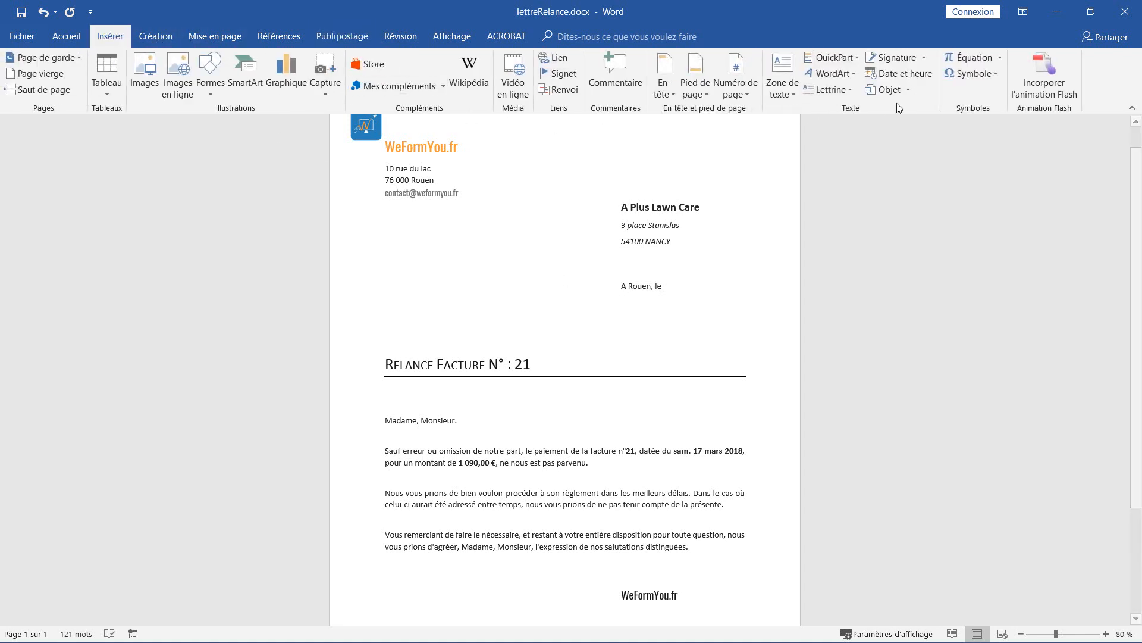
left_click(904, 74)
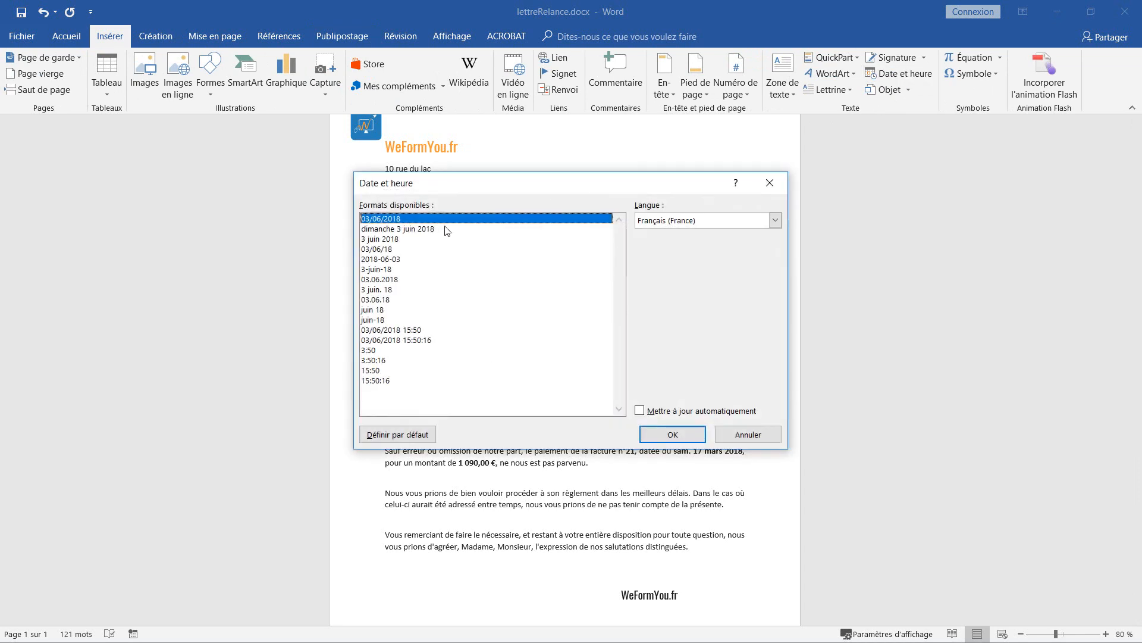
left_click(639, 410)
left_click(688, 436)
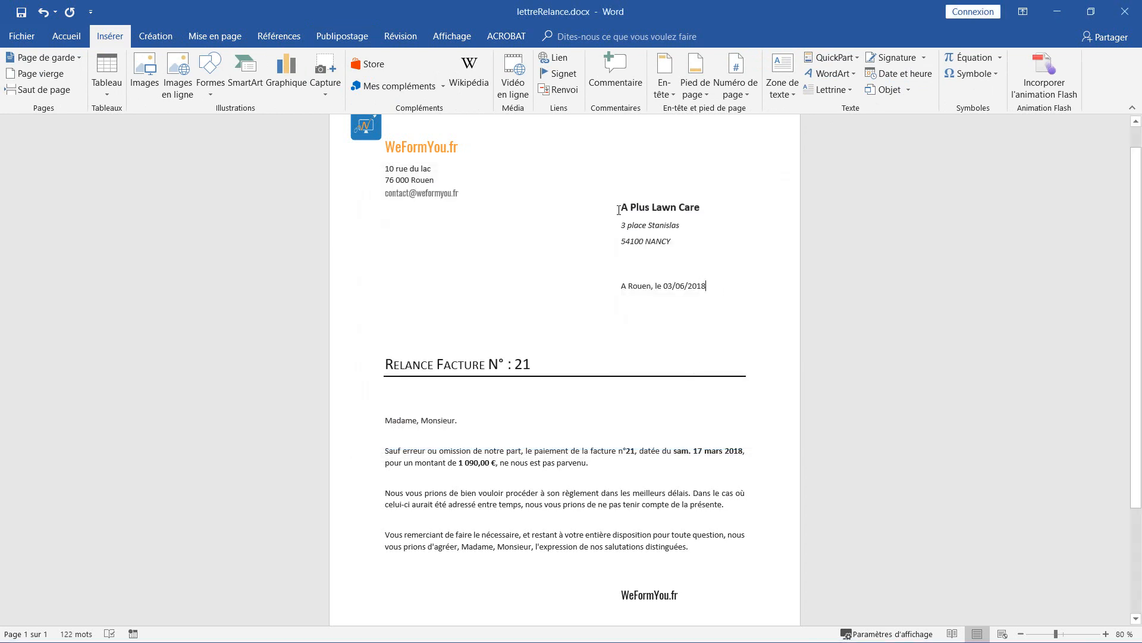
Merge all records again into a new document of individually editable letters.
left_click(334, 36)
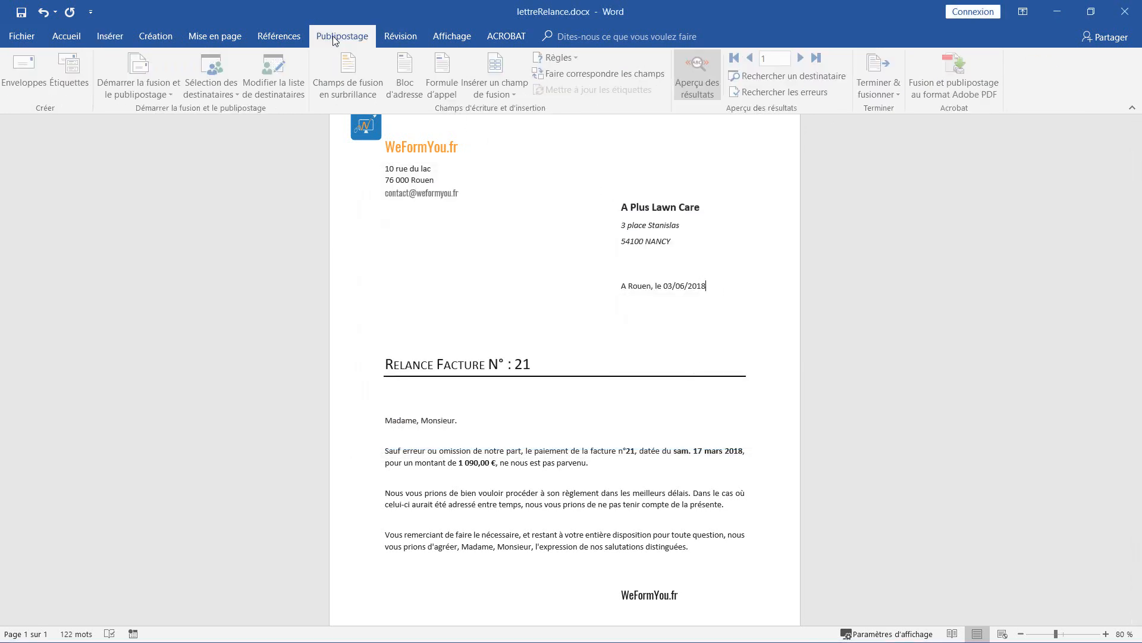
left_click(881, 86)
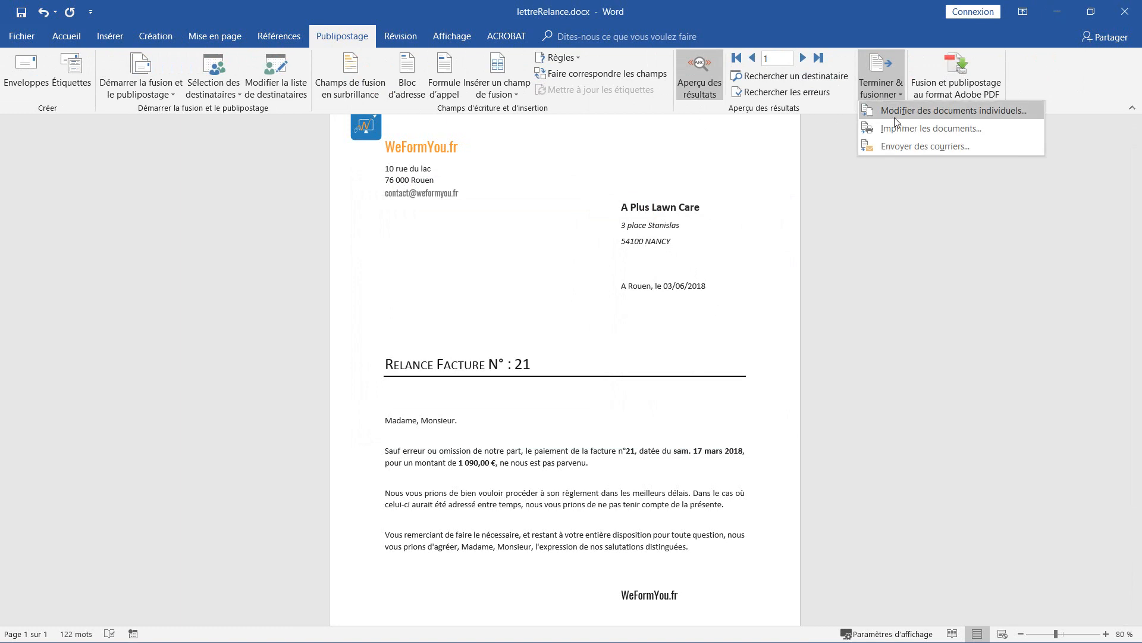
left_click(902, 112)
left_click(554, 355)
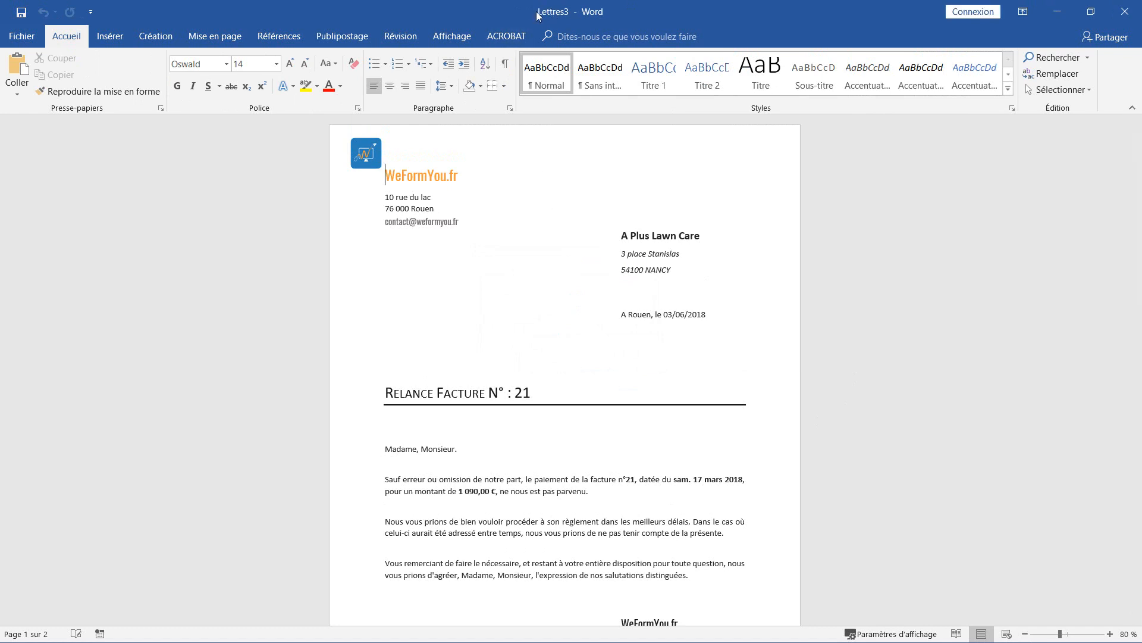
Look through the newly merged letters, checking their headings, dates and bold fields, and return to the first letter.
scroll(523, 267, "down", 12)
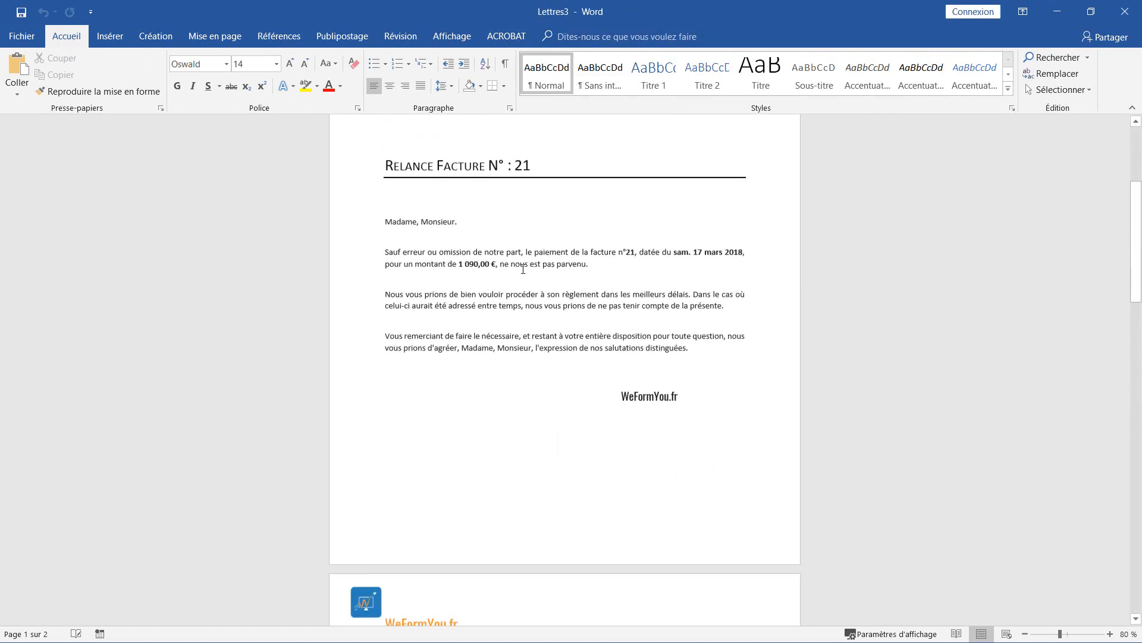
scroll(522, 269, "down", 20)
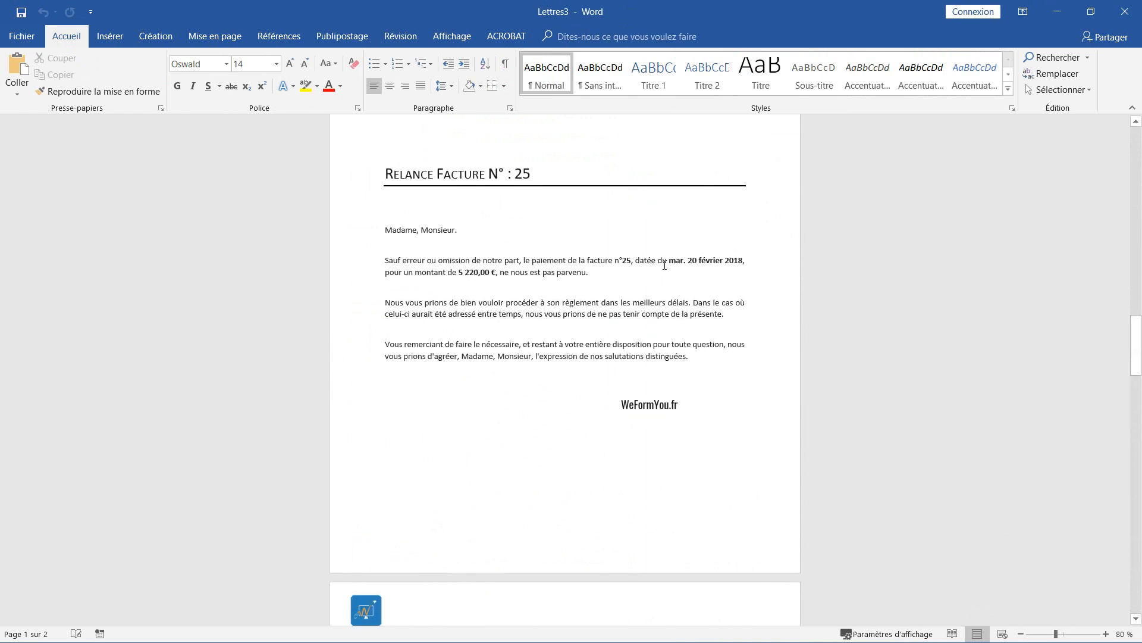
left_click(1137, 351)
left_click_drag(1137, 365, 1136, 403)
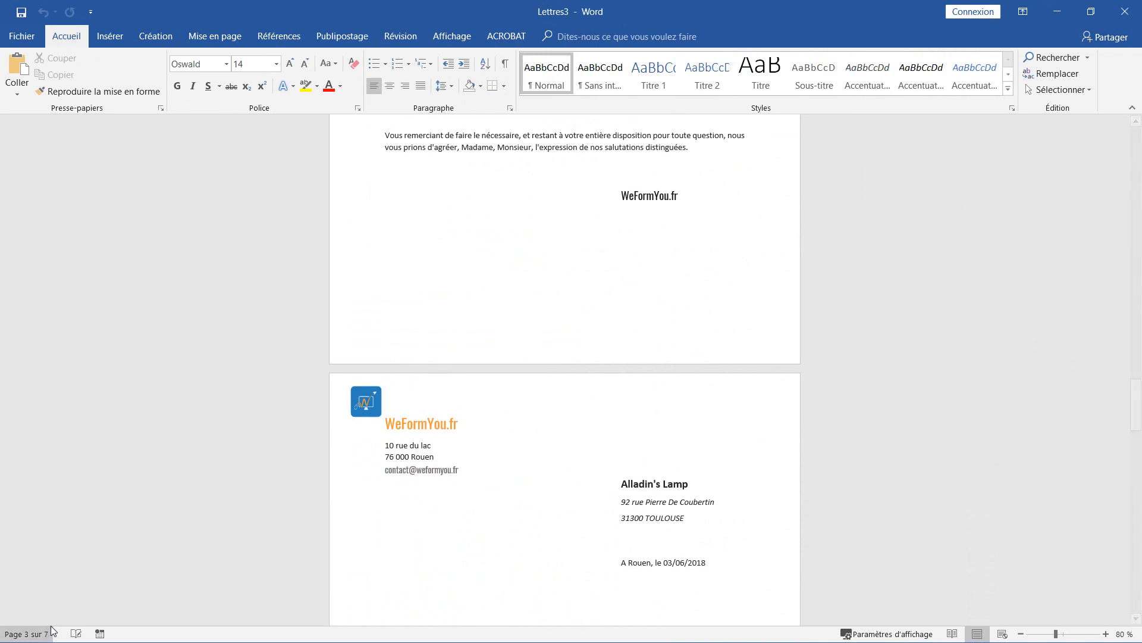
left_click_drag(1138, 412, 1122, 128)
left_click(533, 400)
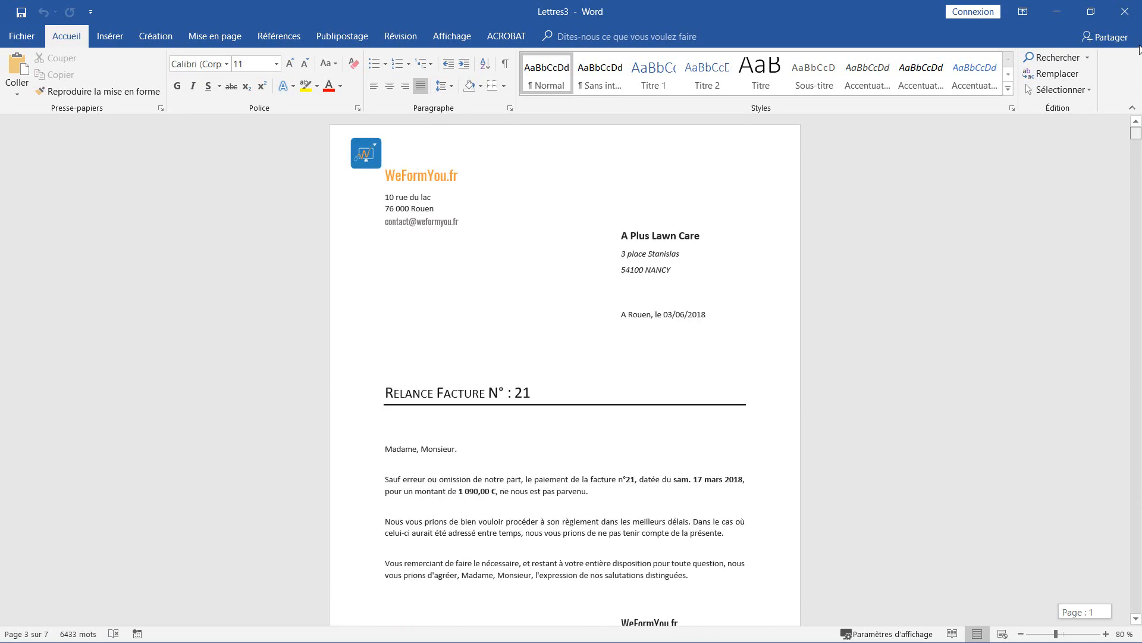
left_click(588, 158)
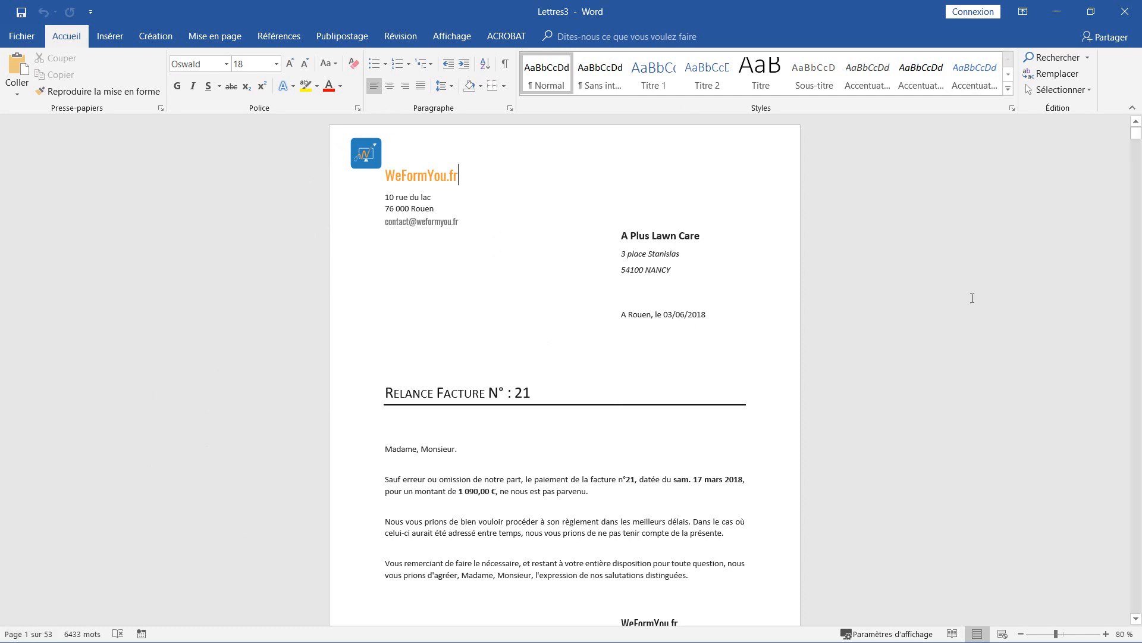
Close the new merged document without saving it and place the cursor in the heading's invoice number field in lettreRelance.docx.
left_click(1122, 13)
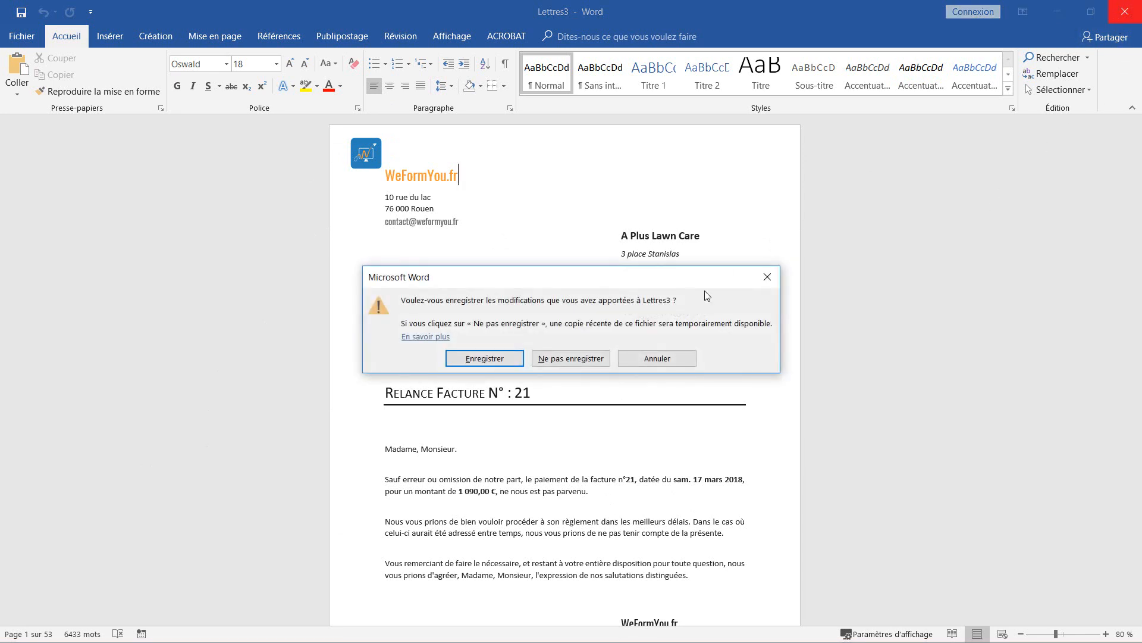
left_click(593, 359)
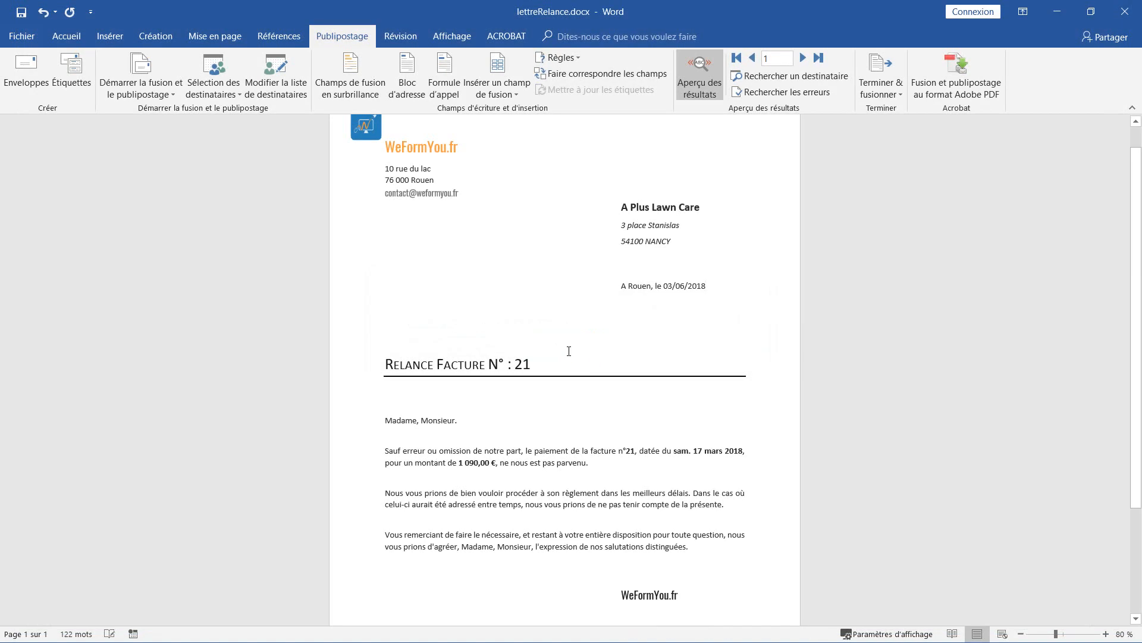
left_click(526, 364)
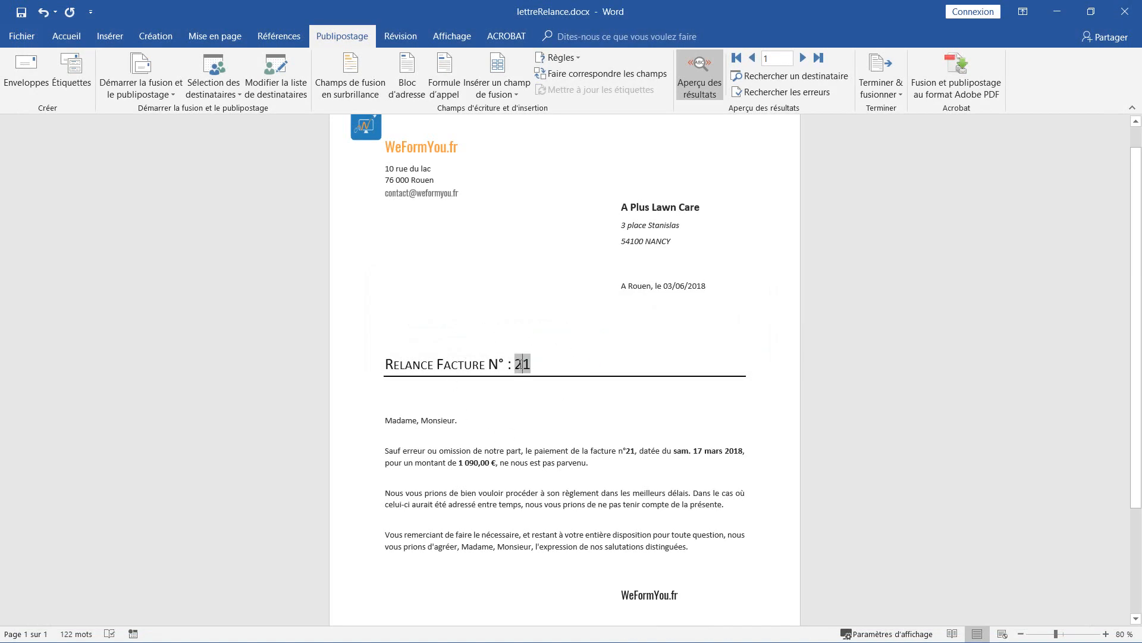